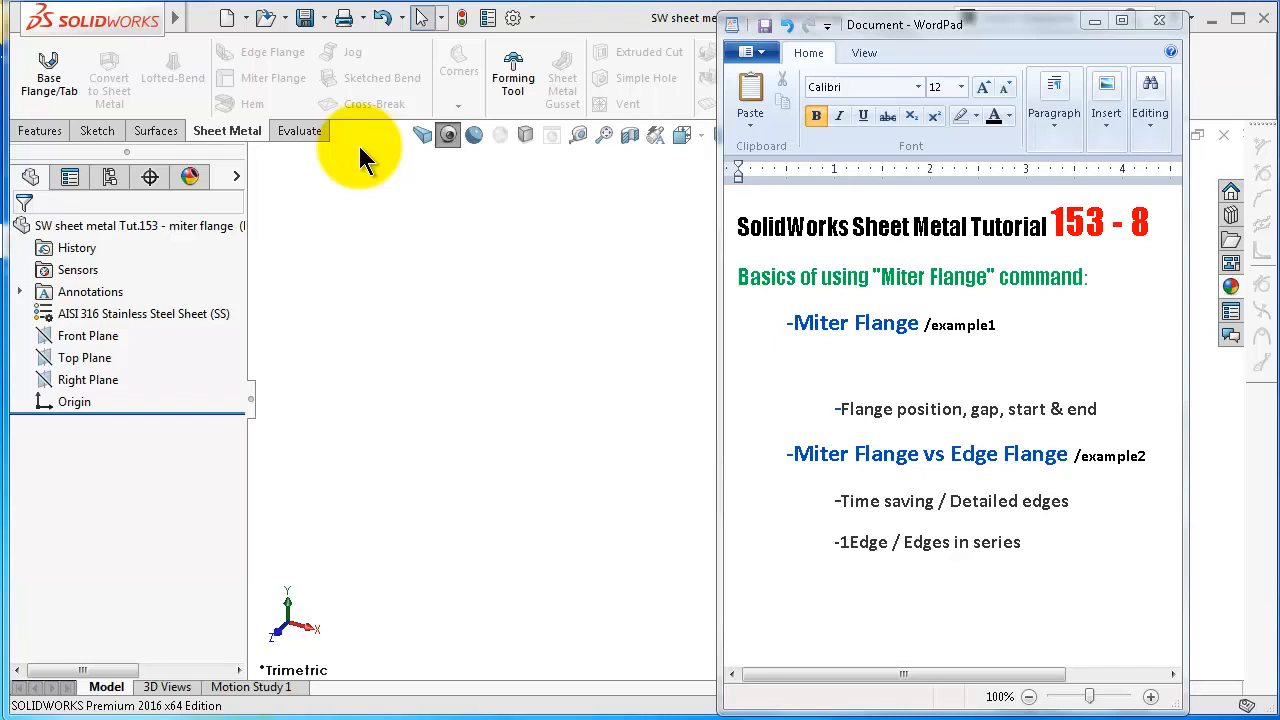
Sketch a center rectangle about 118 mm tall on the Top Plane, centred on the origin
{"action": "left_click", "coordinate": [609, 496]}
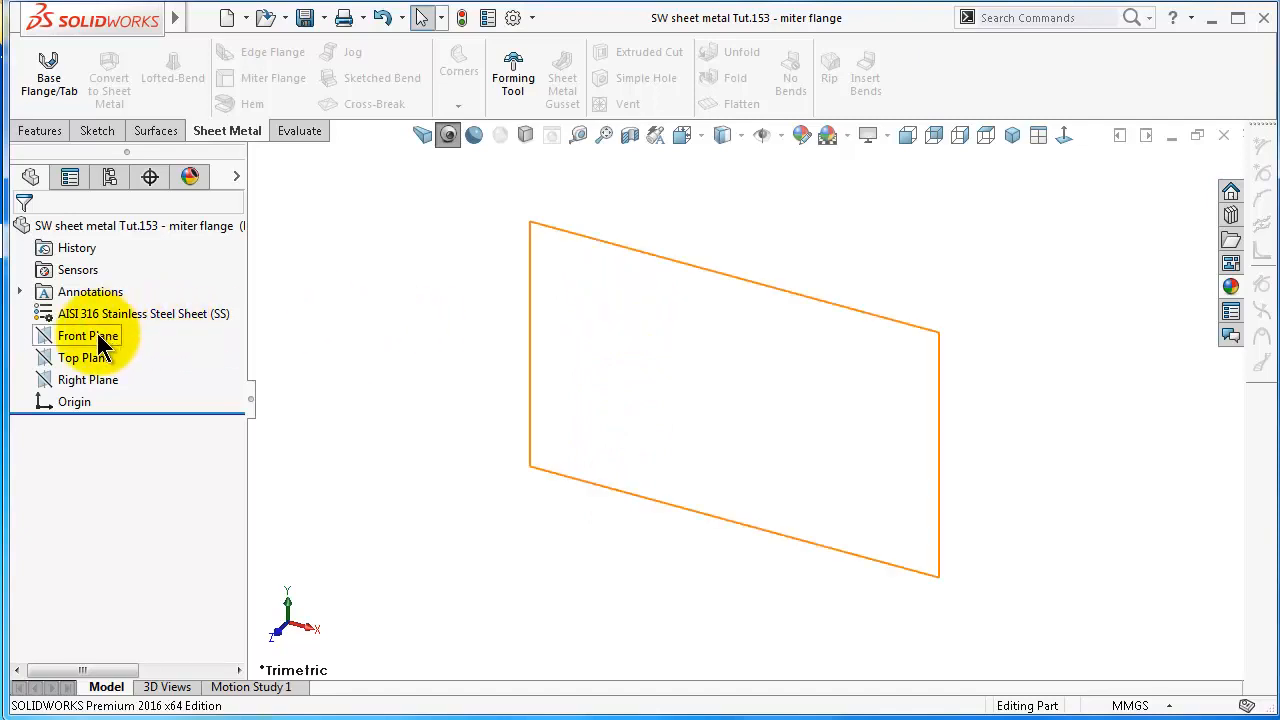
{"action": "left_click", "coordinate": [88, 357]}
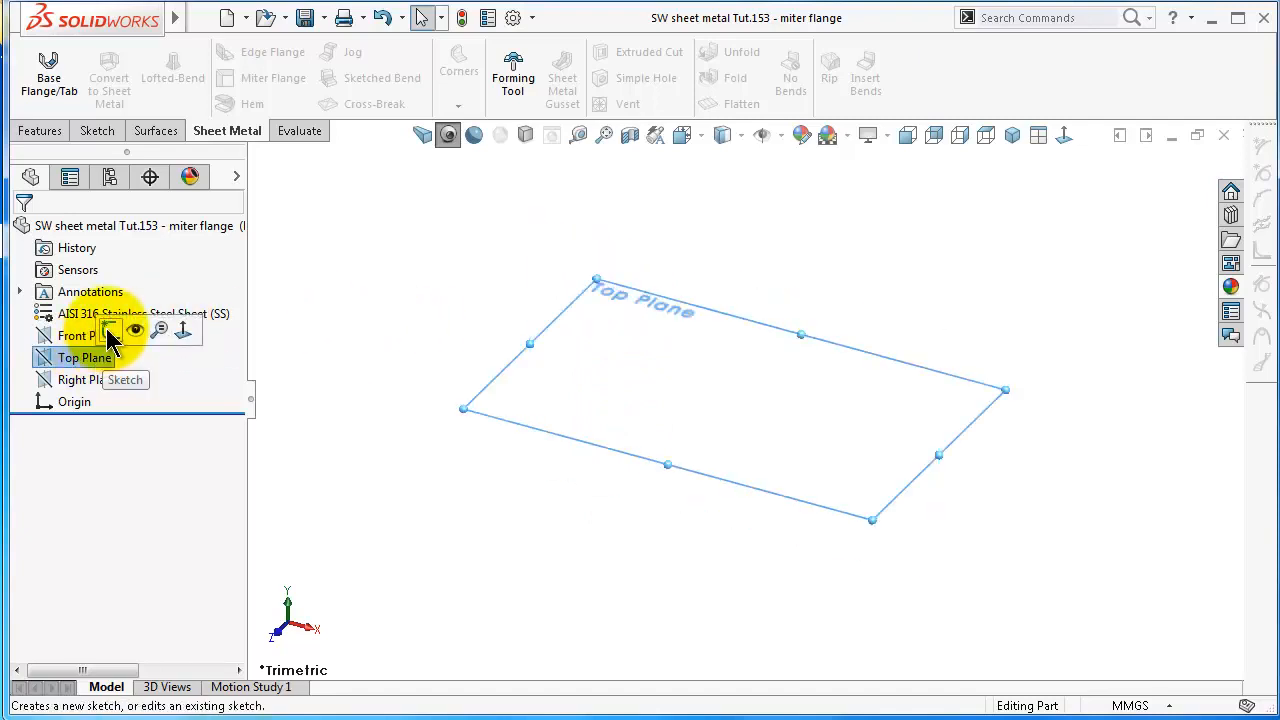
{"action": "left_click", "coordinate": [52, 92]}
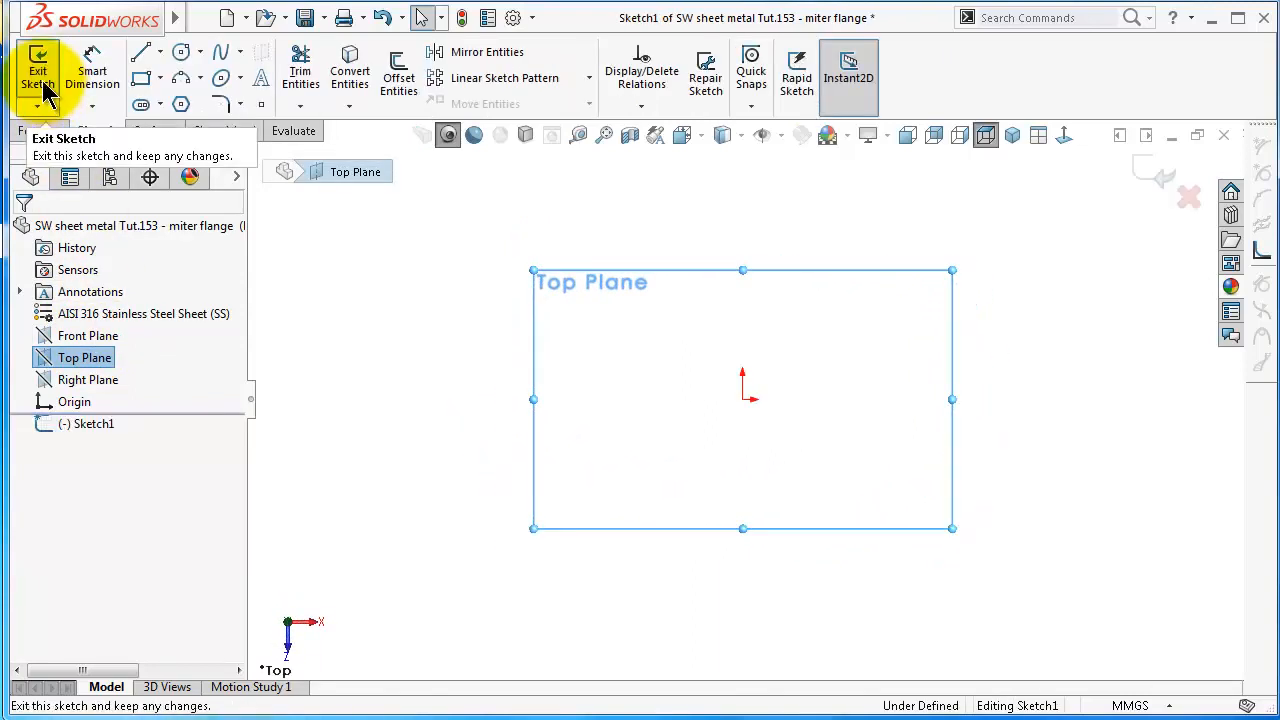
{"action": "left_click", "coordinate": [159, 78]}
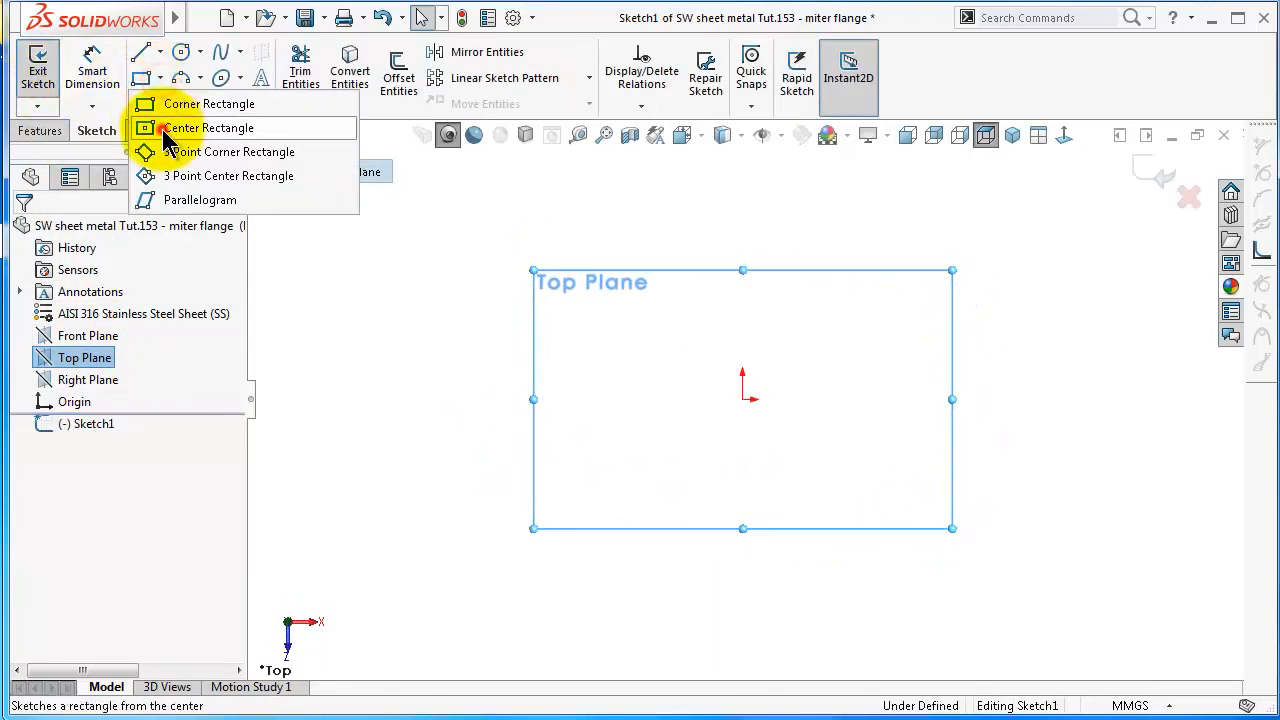
{"action": "left_click", "coordinate": [164, 132]}
{"action": "left_click", "coordinate": [742, 399]}
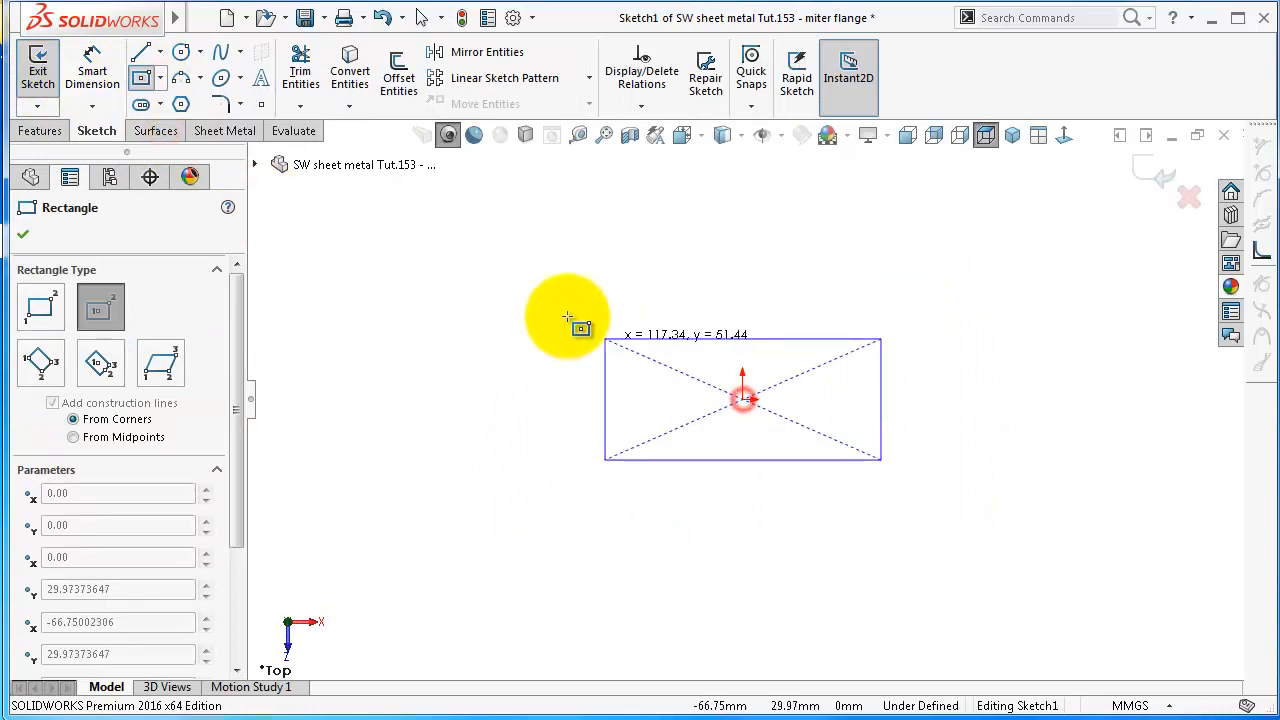
{"action": "left_click", "coordinate": [518, 261]}
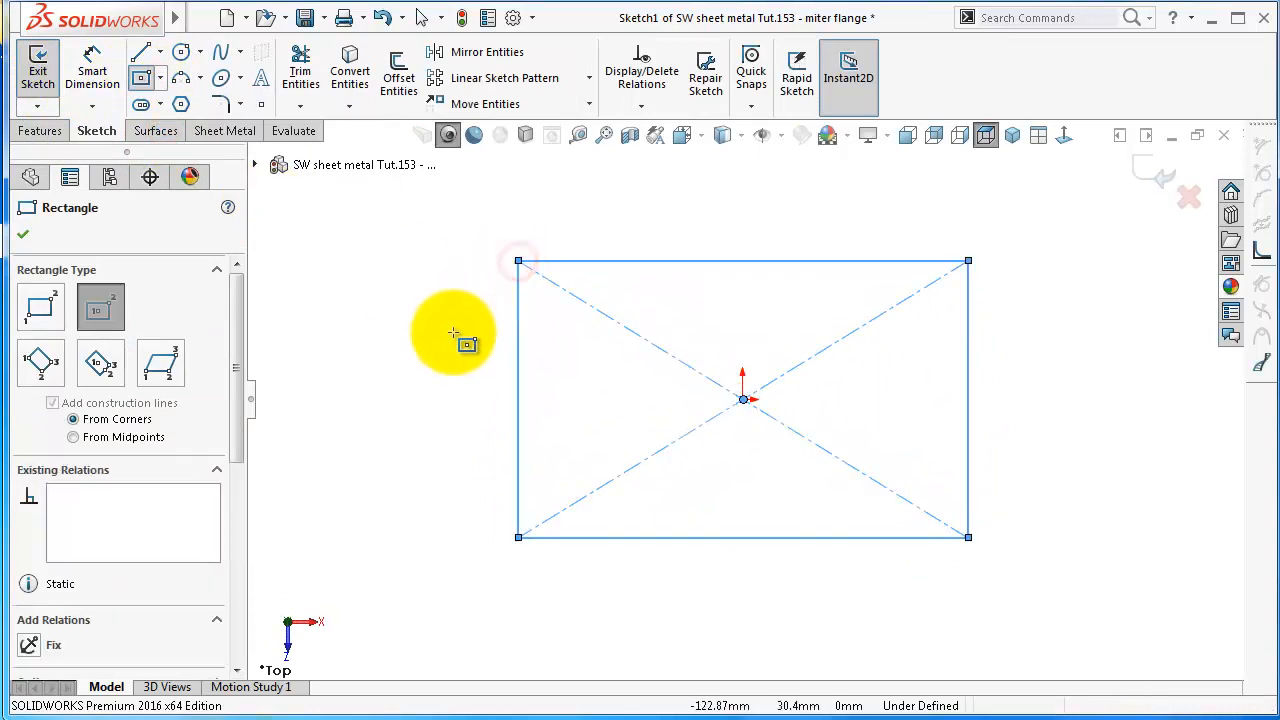
Dimension the rectangle 50 mm high and 100 mm wide
{"action": "right_click_drag", "start_coordinate": [453, 333], "coordinate": [458, 240]}
{"action": "left_click", "coordinate": [518, 300]}
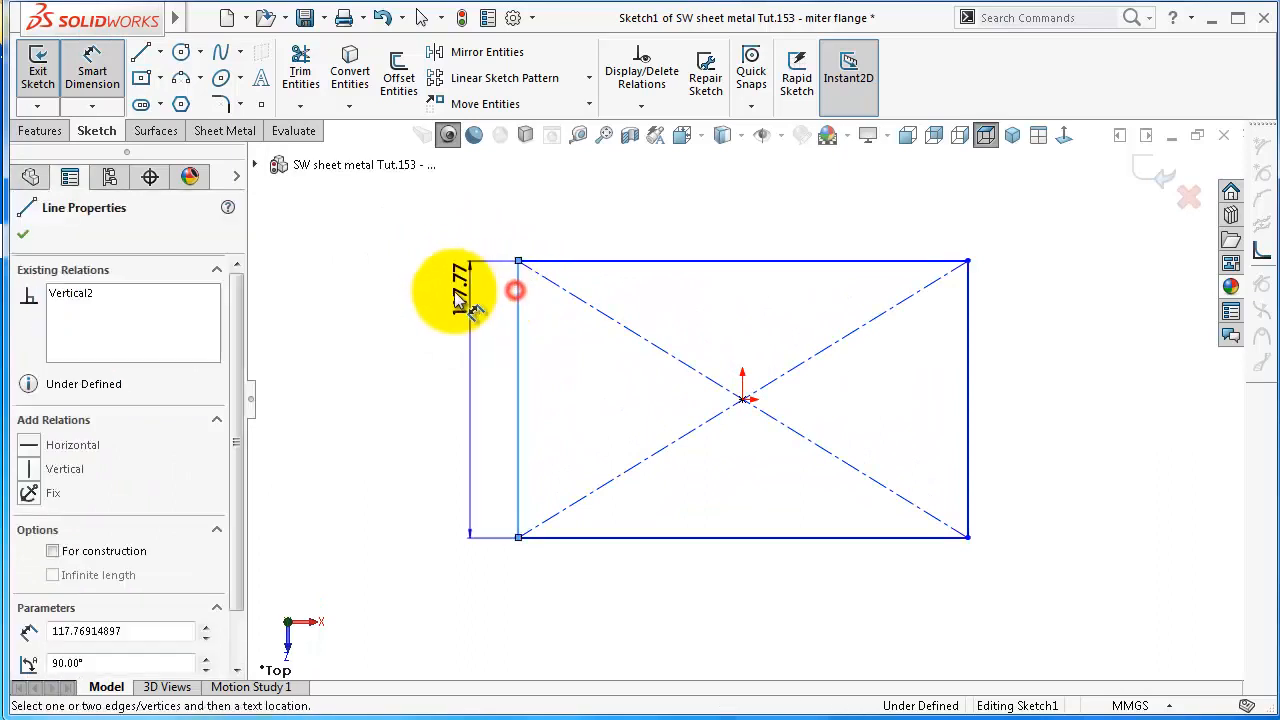
{"action": "left_click", "coordinate": [456, 295]}
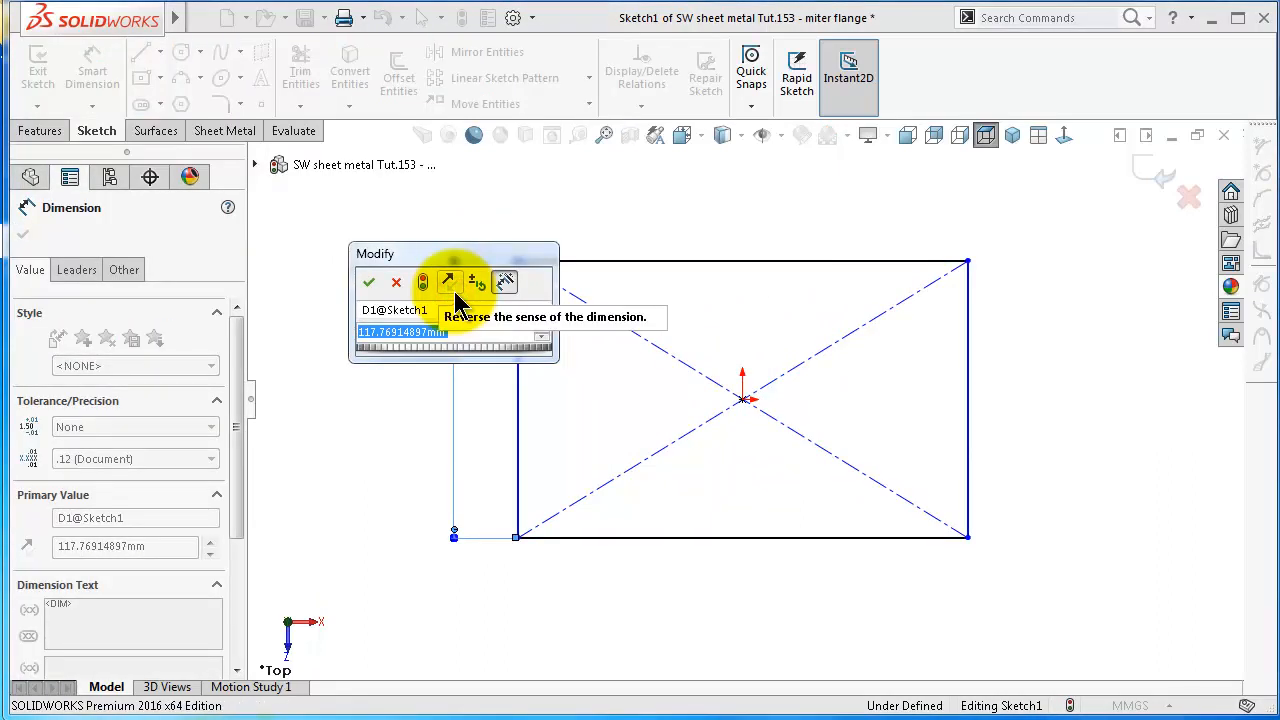
{"action": "type", "text": "50"}
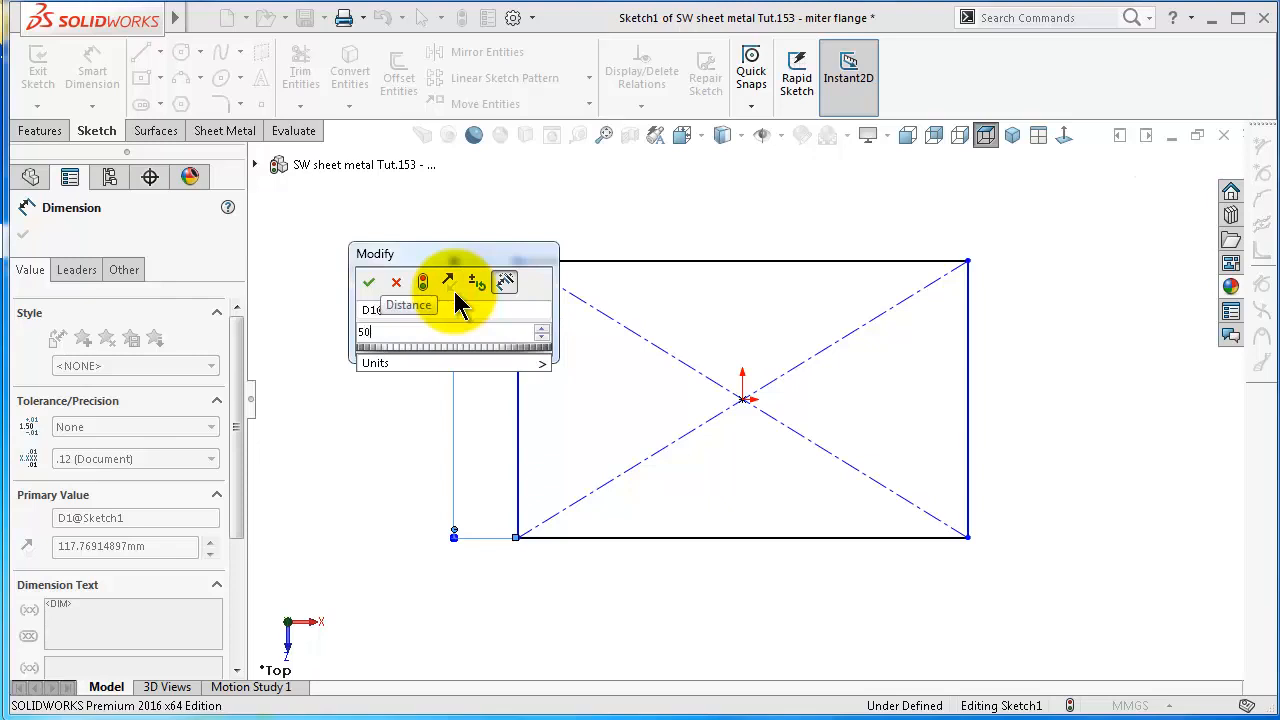
{"action": "key", "text": "Return"}
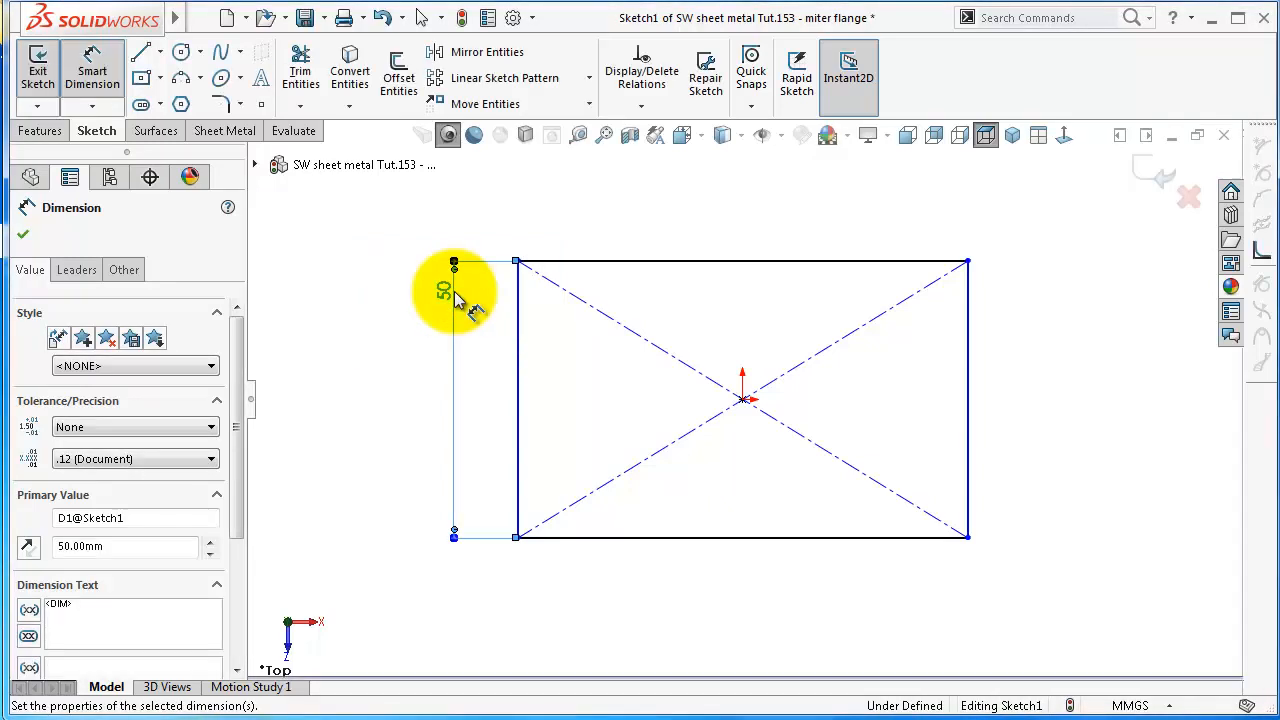
{"action": "left_click", "coordinate": [773, 537]}
{"action": "left_click", "coordinate": [790, 568]}
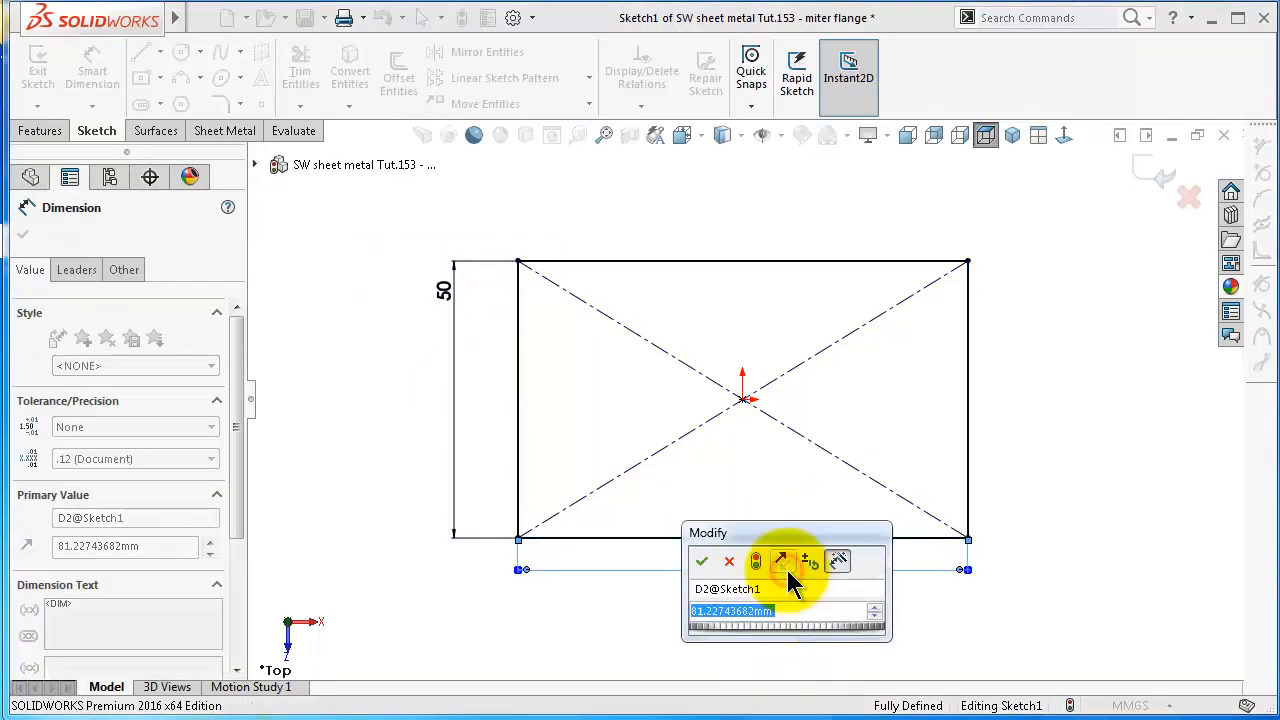
{"action": "type", "text": "100"}
{"action": "key", "text": "Return"}
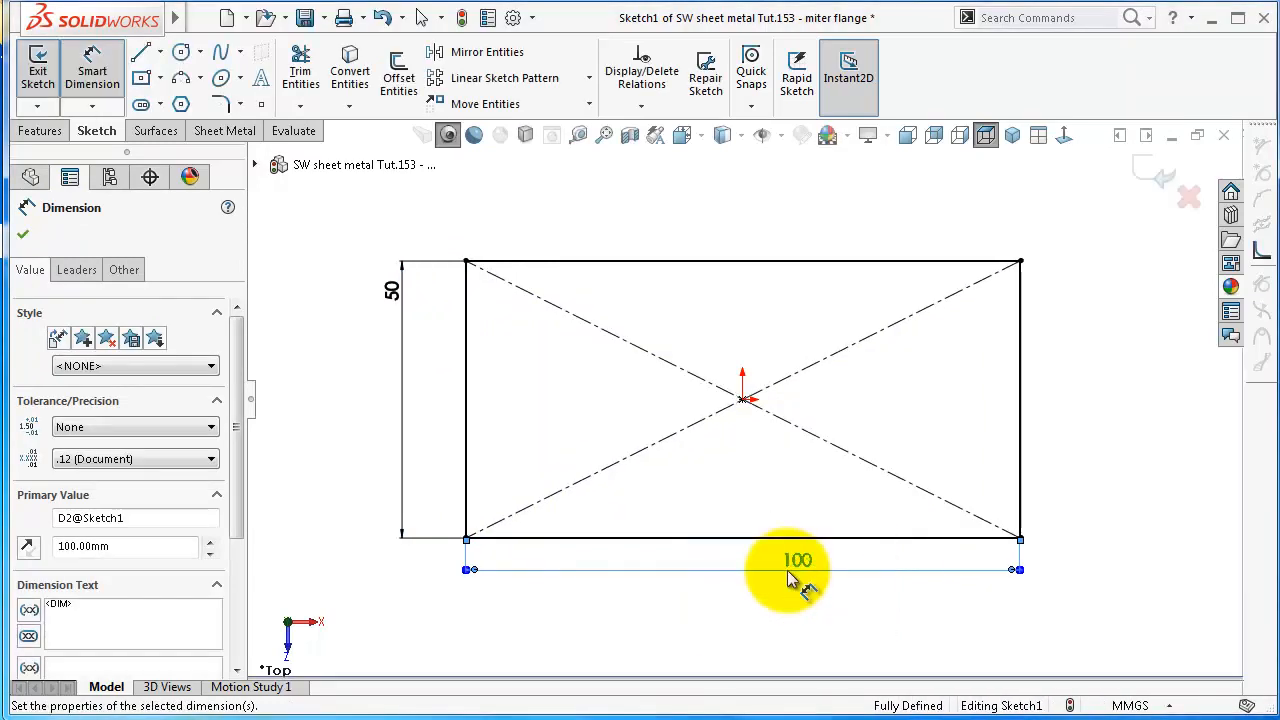
{"action": "left_click", "coordinate": [26, 233]}
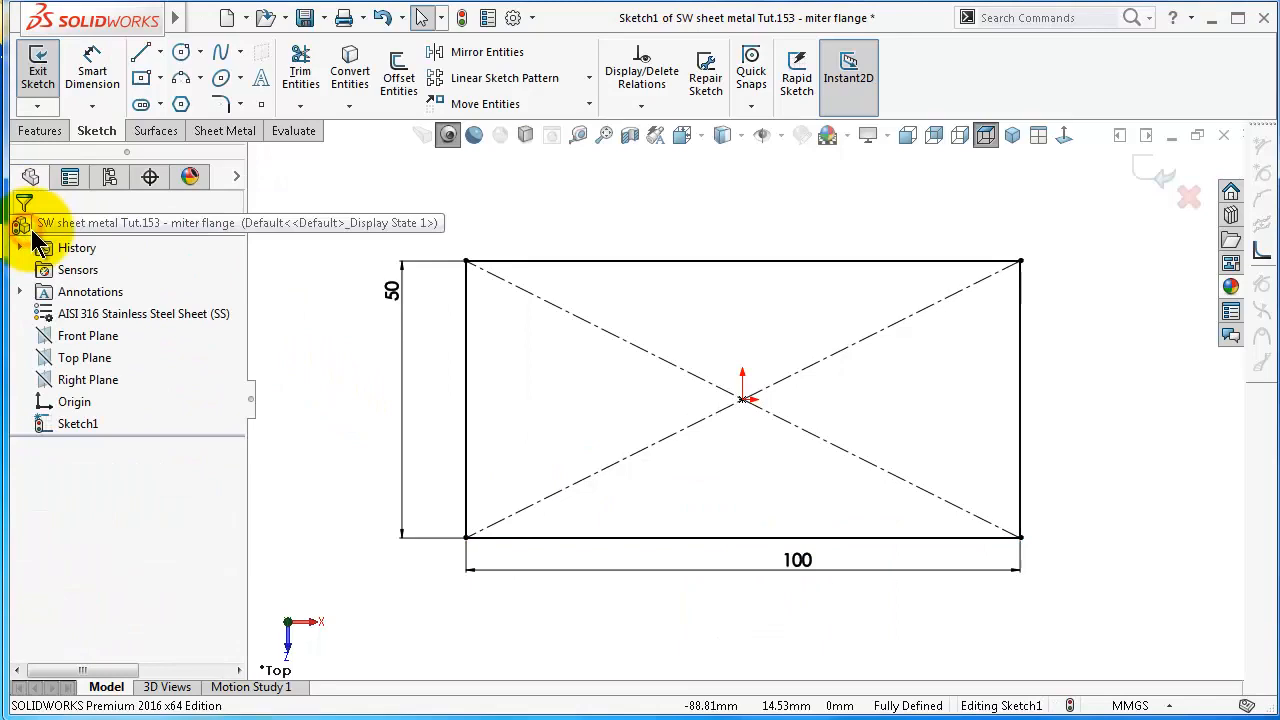
Create a 1 mm thick base flange from the rectangle, with a K-Factor of 0.4 and rectangular auto relief
{"action": "left_click", "coordinate": [226, 131]}
{"action": "left_click", "coordinate": [52, 82]}
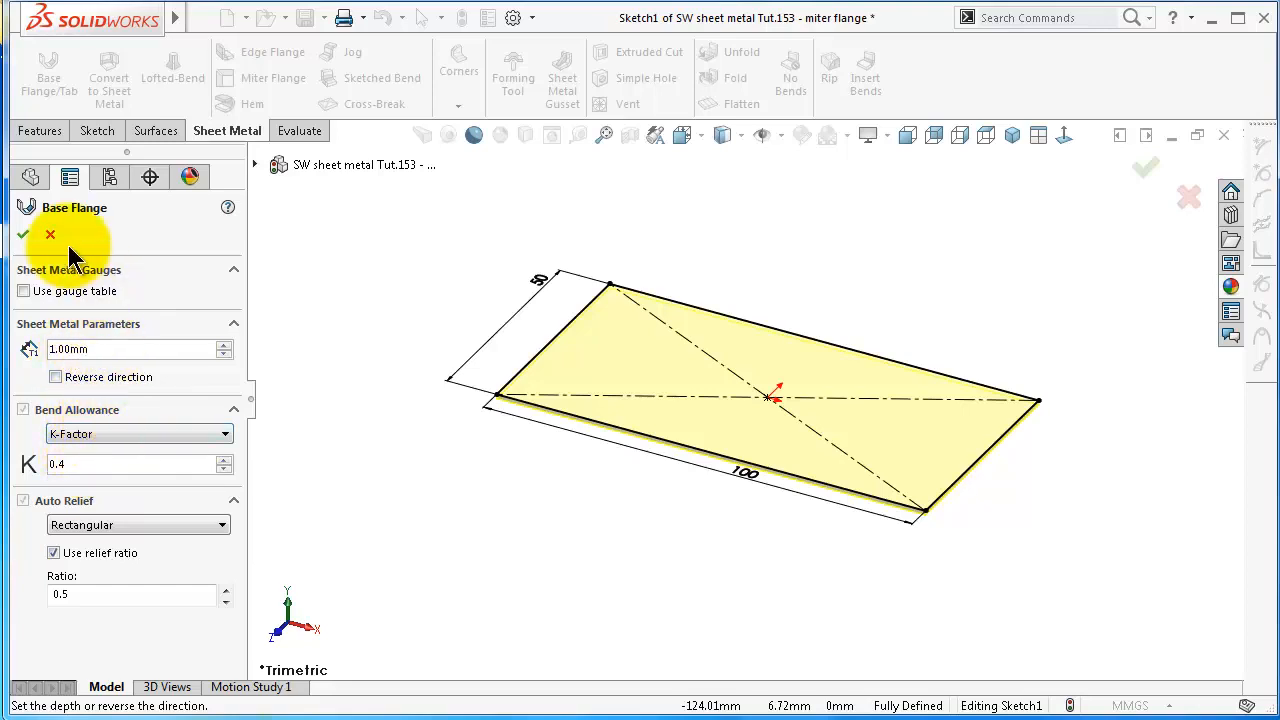
{"action": "left_click", "coordinate": [24, 236]}
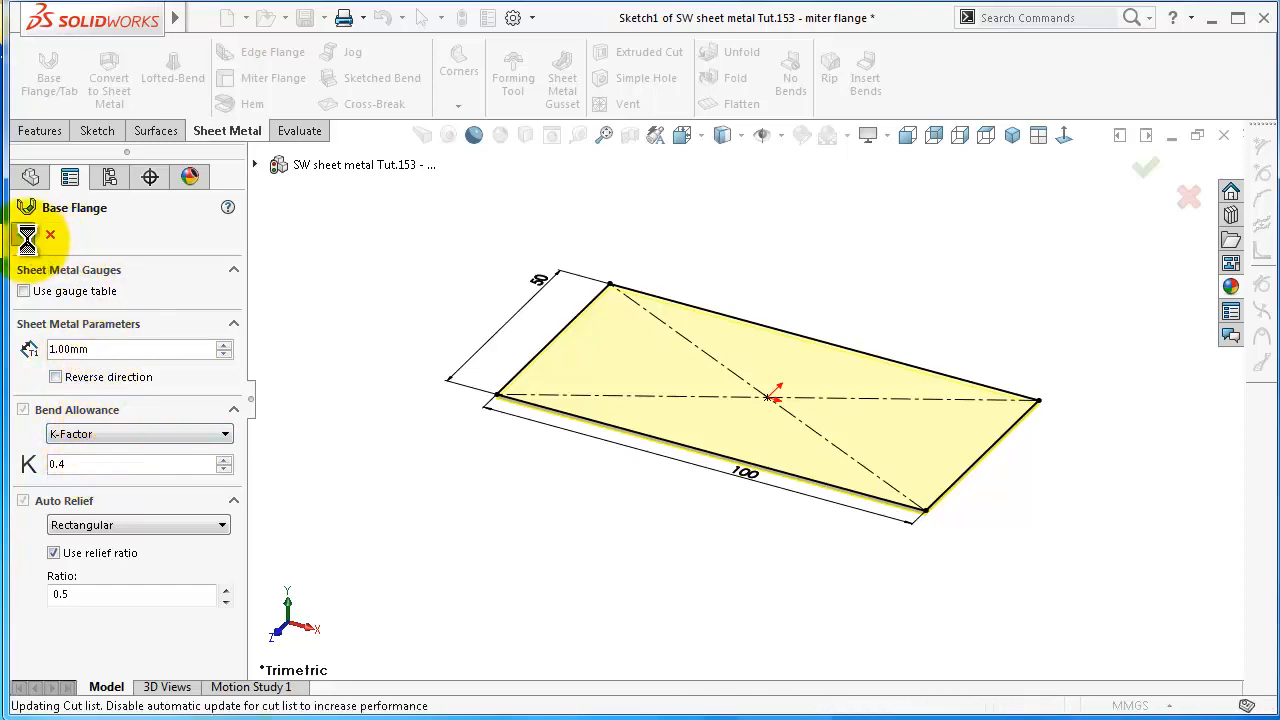
{"action": "left_click", "coordinate": [584, 549]}
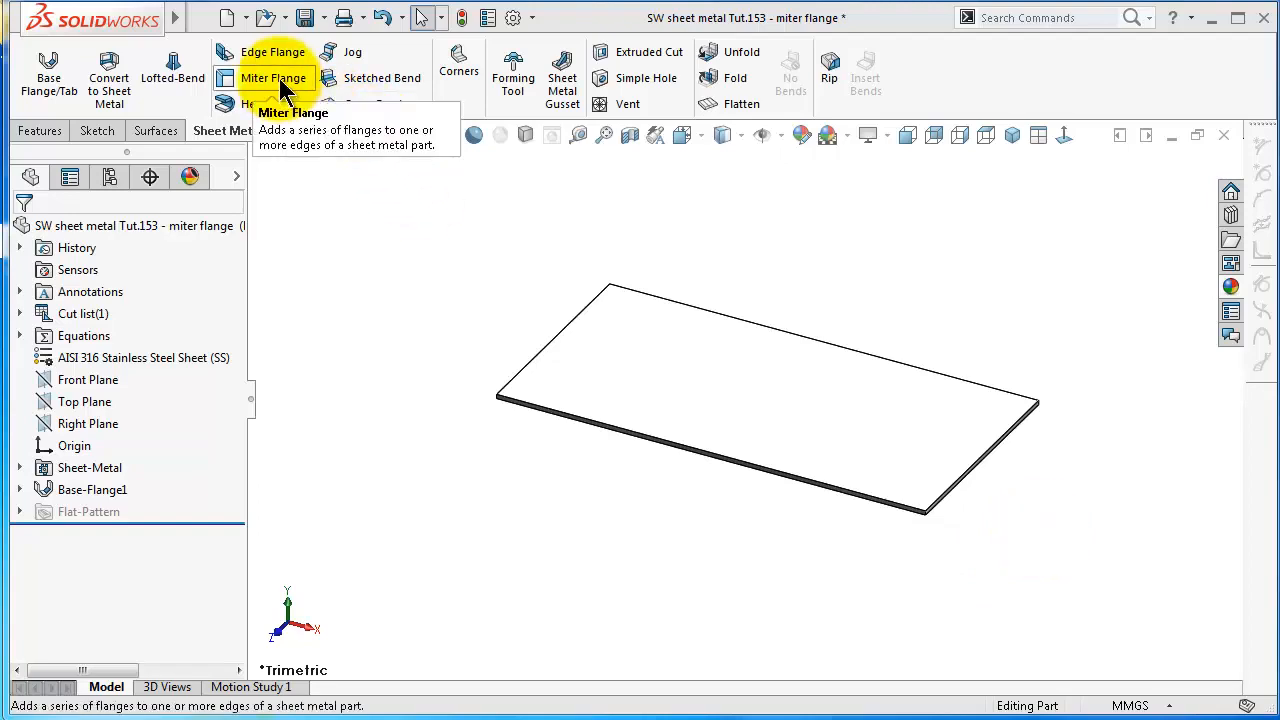
Start a Miter Flange on the plate's long front edge and sketch a vertical profile line about 15 mm long up from the edge's end
{"action": "left_click", "coordinate": [283, 86]}
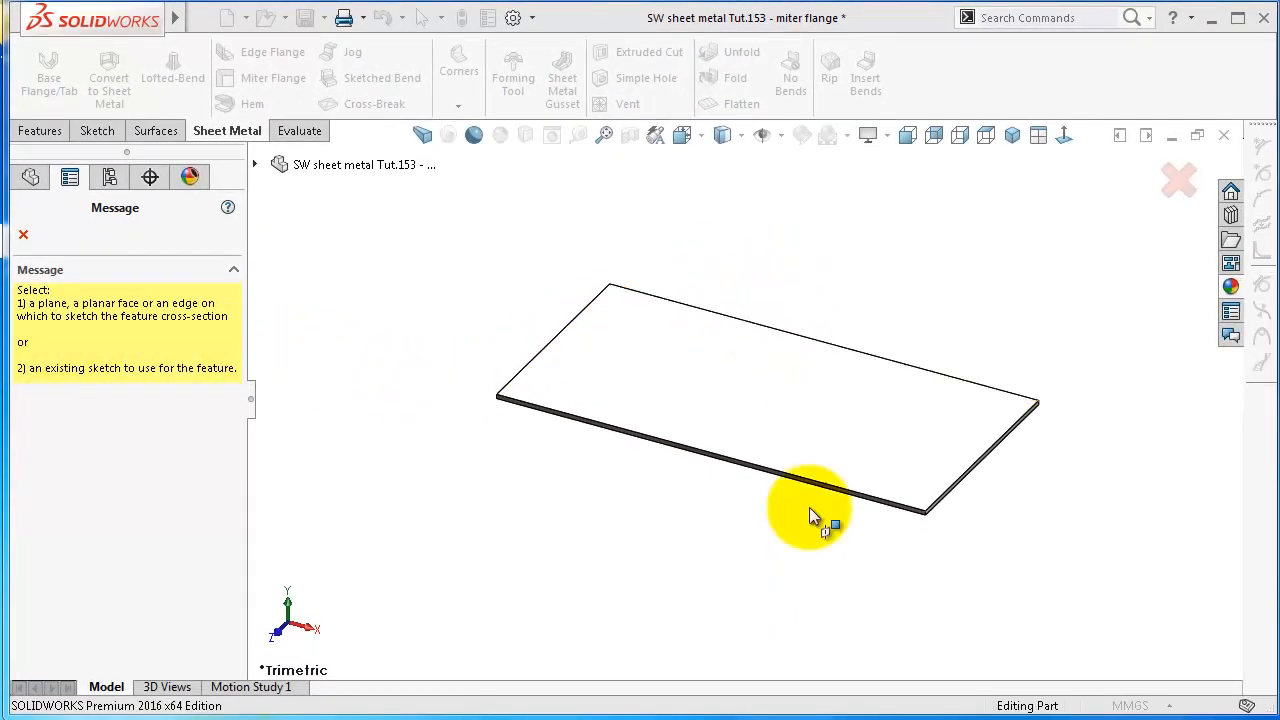
{"action": "mouse_move", "coordinate": [801, 504]}
{"action": "middle_mouse_down"}
{"action": "mouse_move", "coordinate": [899, 562]}
{"action": "mouse_move", "coordinate": [931, 600]}
{"action": "middle_mouse_up"}
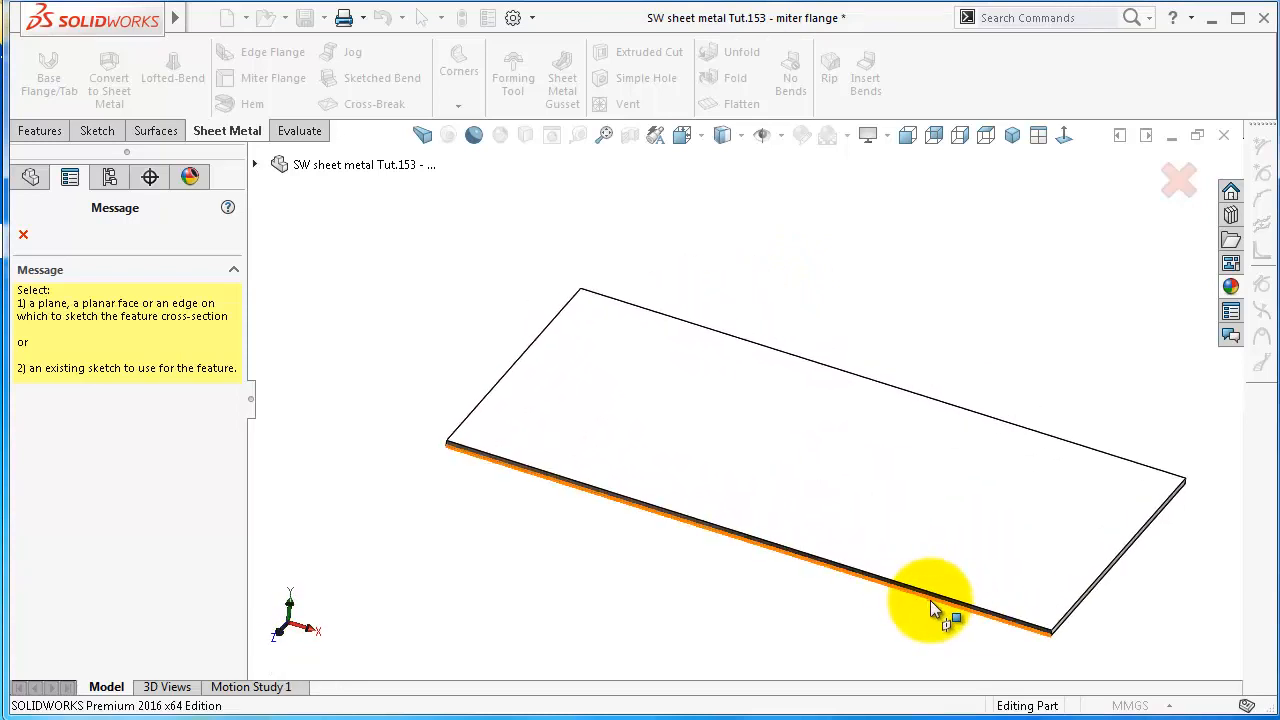
{"action": "left_click", "coordinate": [938, 612]}
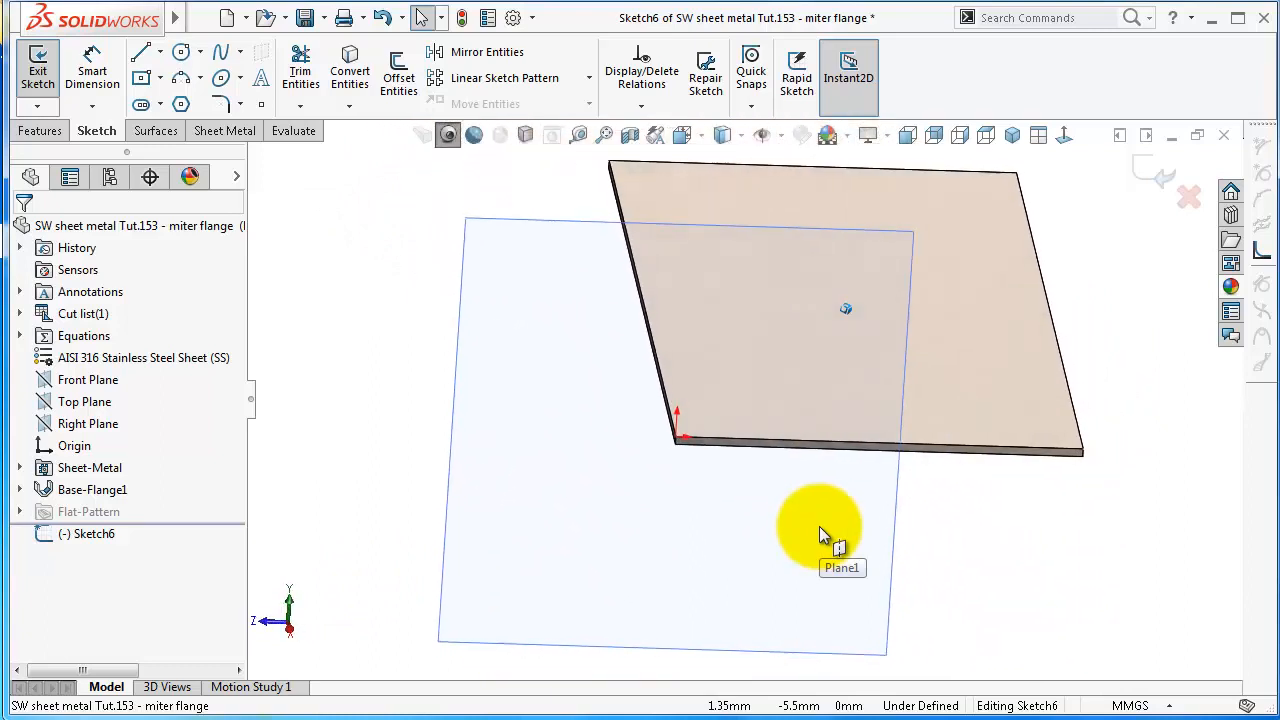
{"action": "left_click", "coordinate": [1062, 136]}
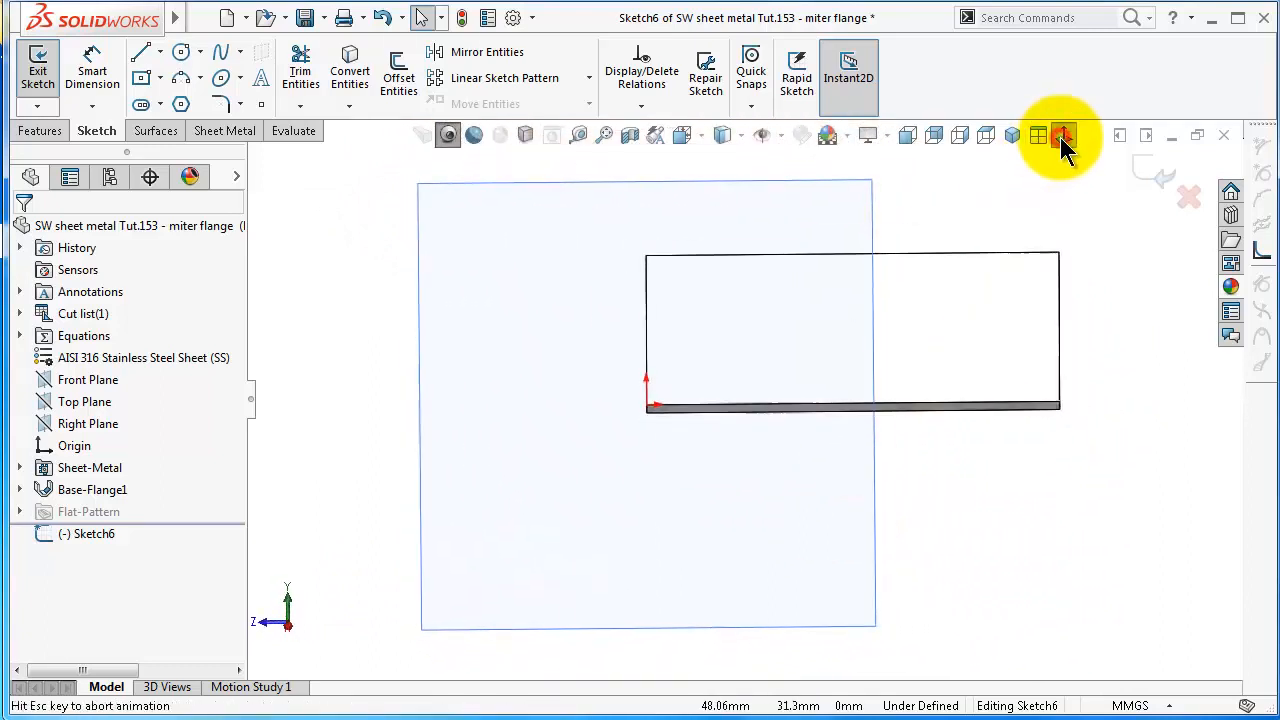
{"action": "left_click", "coordinate": [141, 56]}
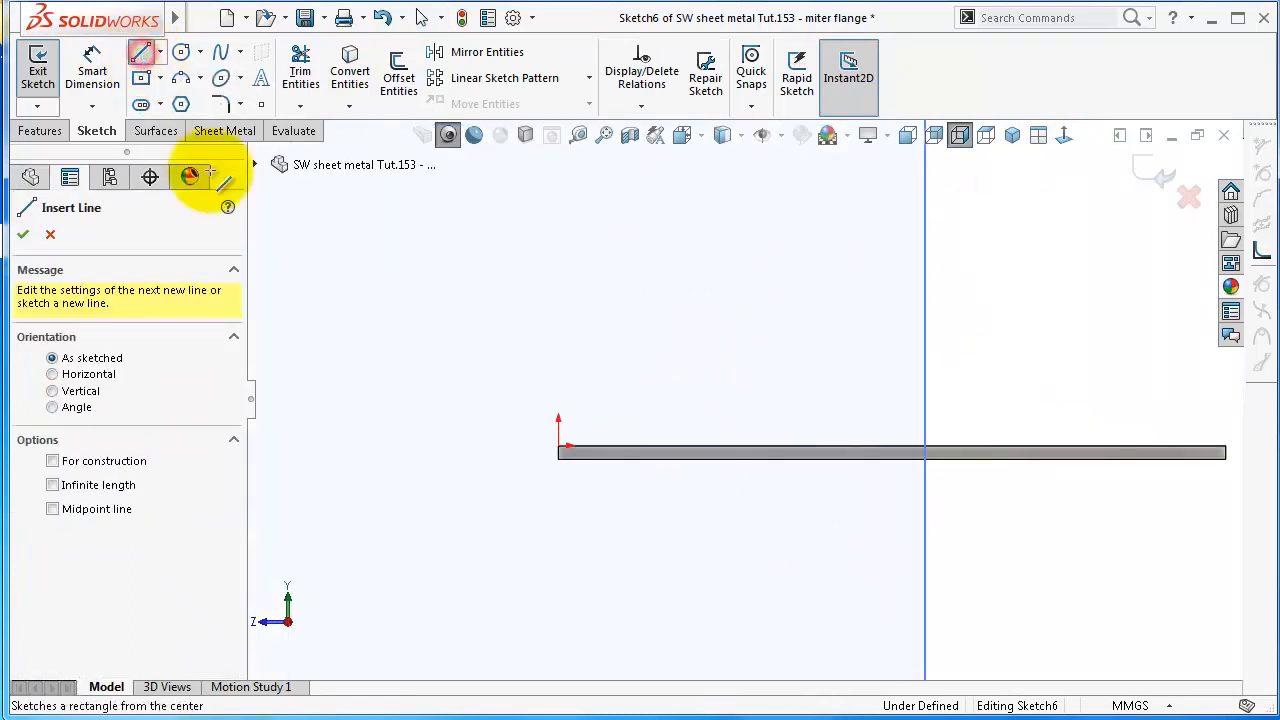
{"action": "left_click", "coordinate": [559, 445]}
{"action": "left_click", "coordinate": [557, 245]}
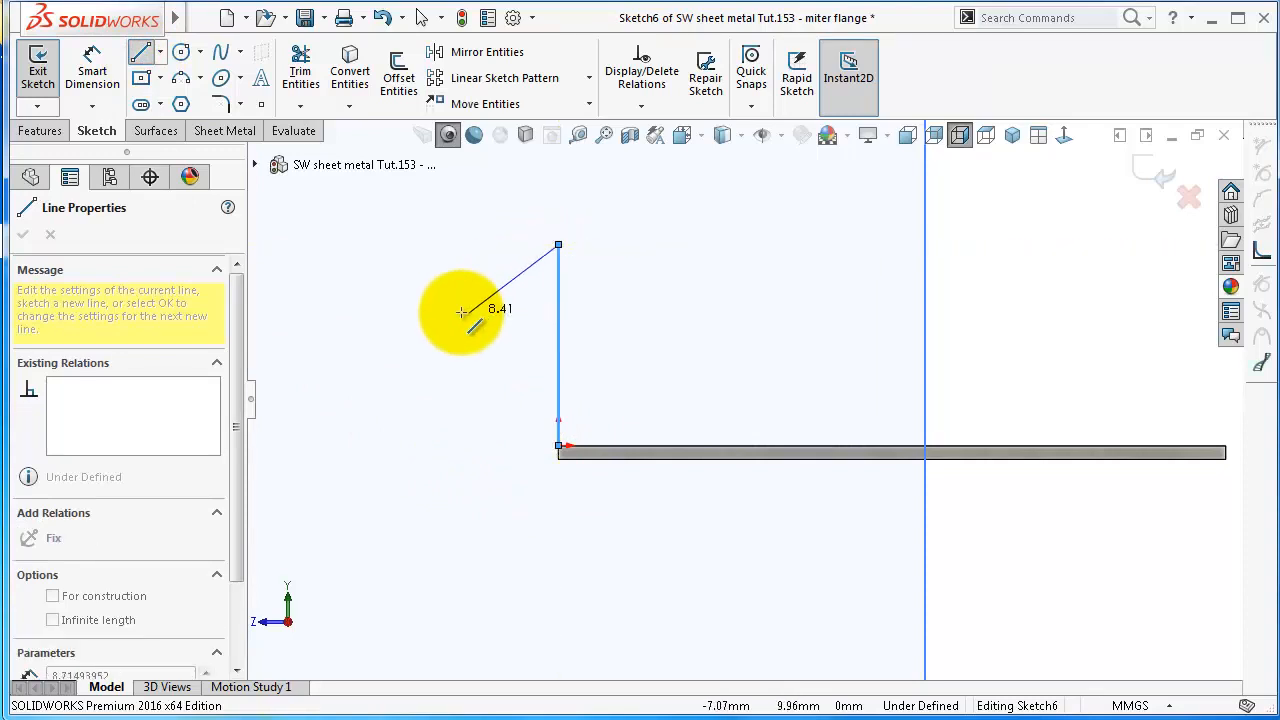
{"action": "double_click", "coordinate": [460, 308]}
Set the vertical profile line's length to 50 mm
{"action": "right_click_drag", "start_coordinate": [429, 389], "coordinate": [426, 243]}
{"action": "left_click", "coordinate": [559, 283]}
{"action": "left_click", "coordinate": [523, 277]}
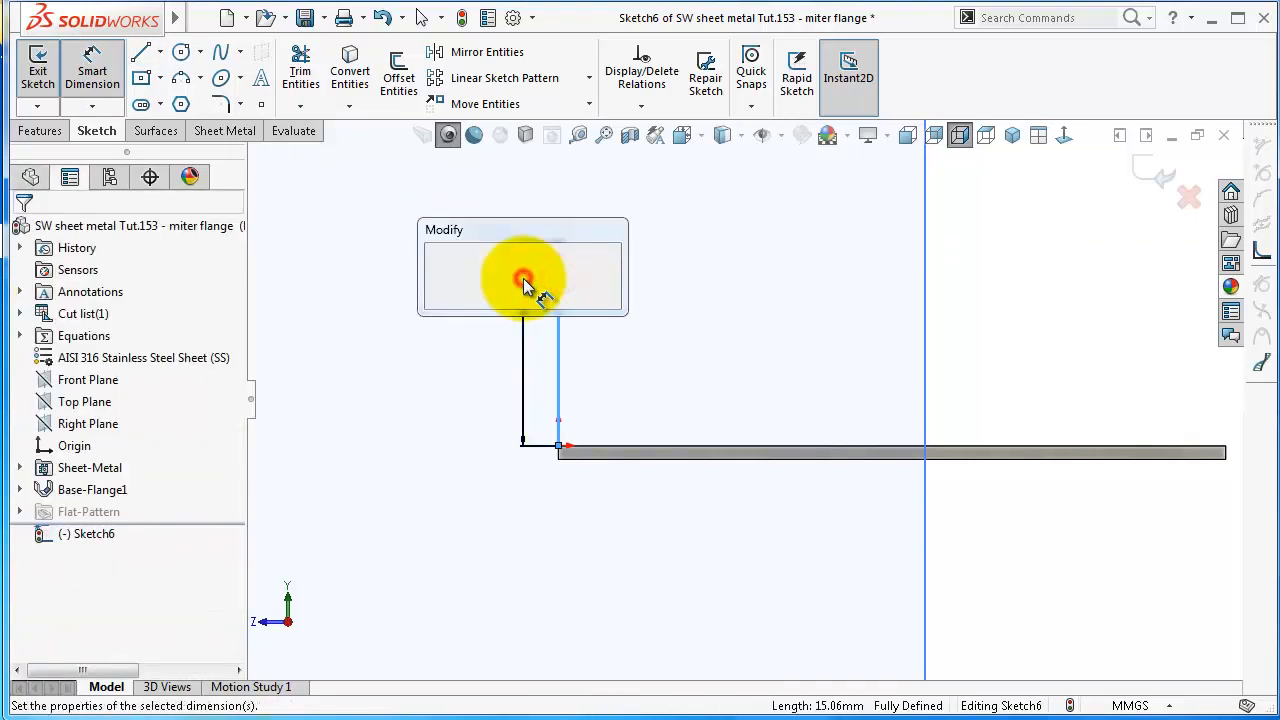
{"action": "type", "text": "50"}
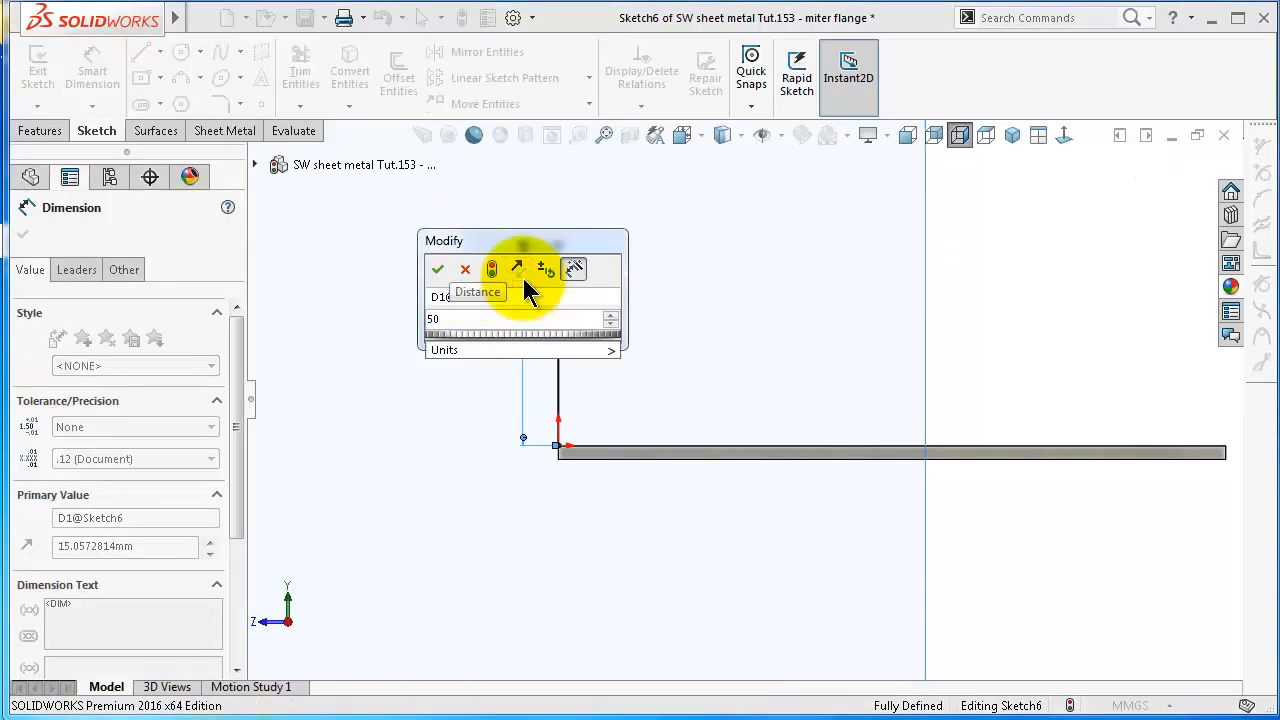
{"action": "left_click", "coordinate": [437, 268]}
Finish the profile sketch and create the miter flange along the selected edge with the default radius and 0.25 mm gap
{"action": "key", "text": "ctrl+7"}
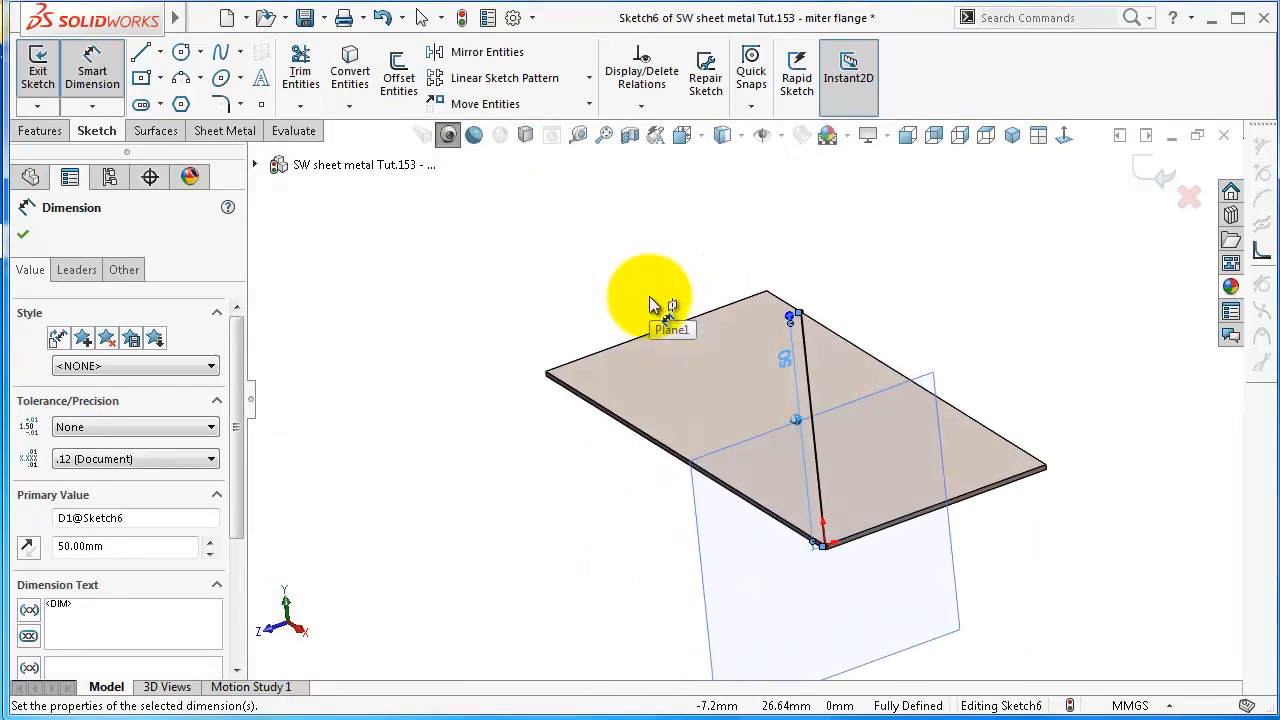
{"action": "scroll", "coordinate": [721, 438], "scroll_direction": "down", "scroll_amount": 5}
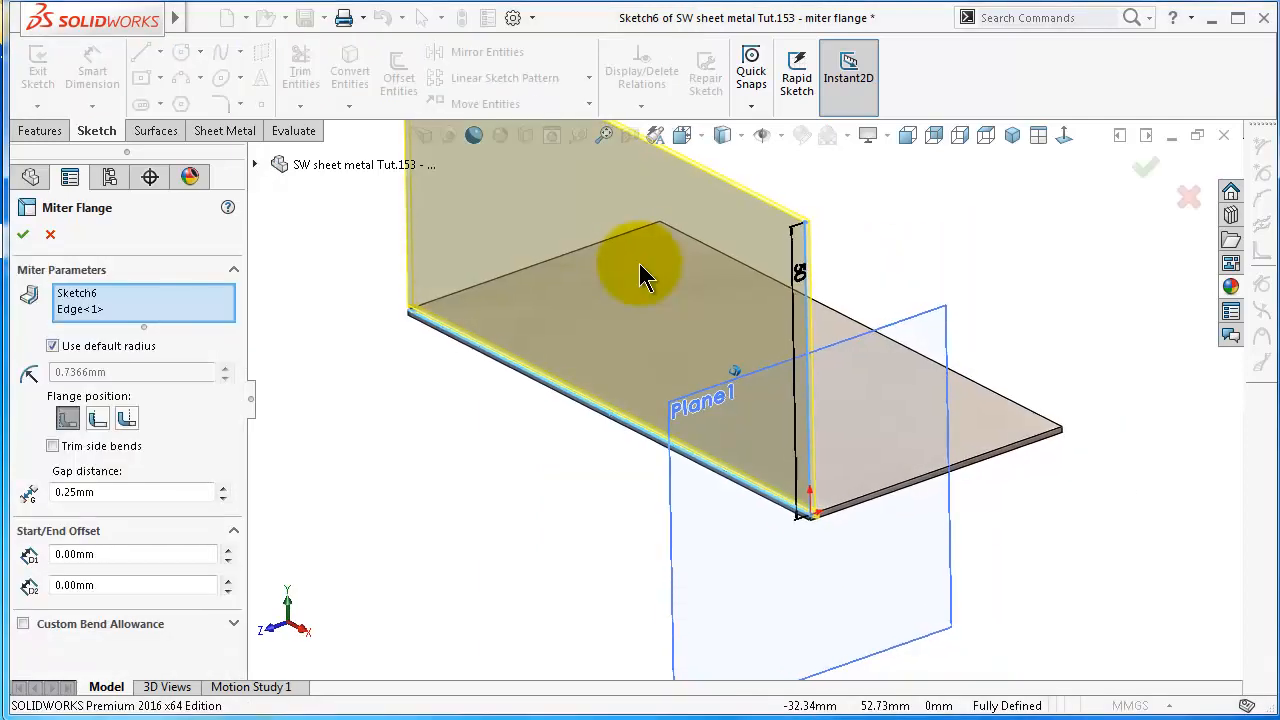
{"action": "middle_click_drag", "start_coordinate": [640, 265], "coordinate": [640, 266]}
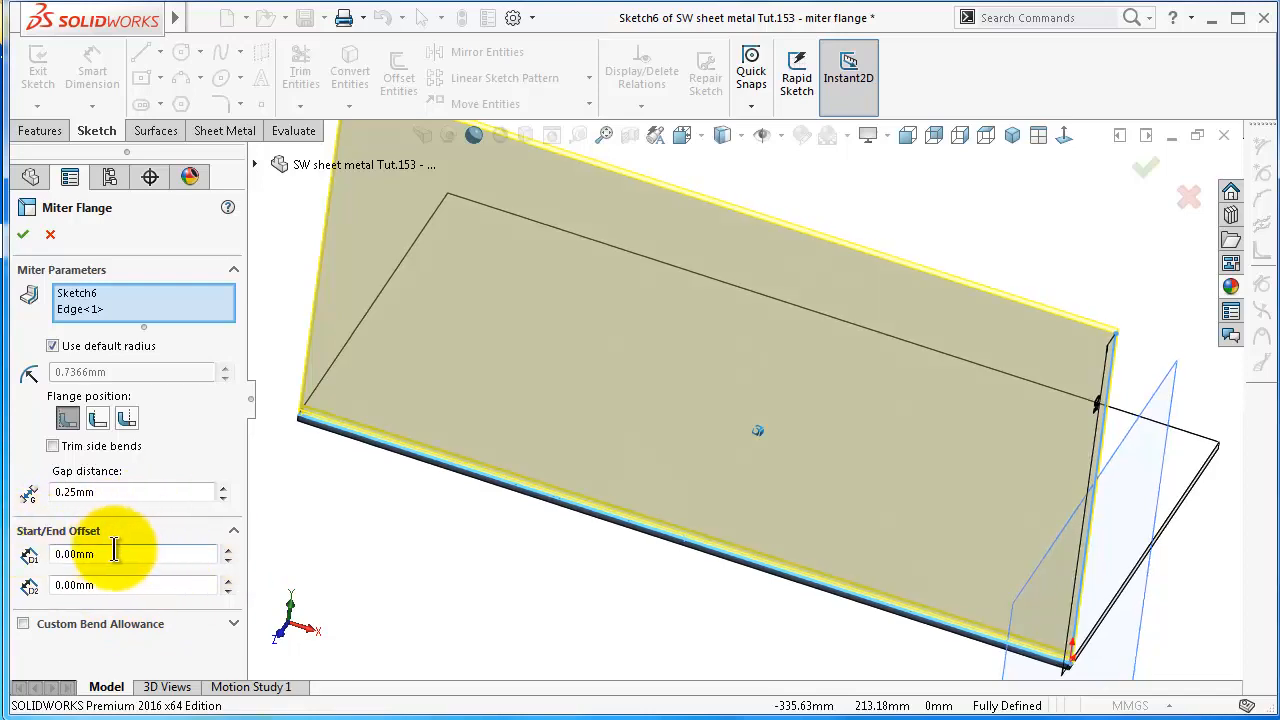
{"action": "left_click", "coordinate": [23, 237]}
Examine the miter flange, its bend and its profile plane from several sides
{"action": "key", "text": "f"}
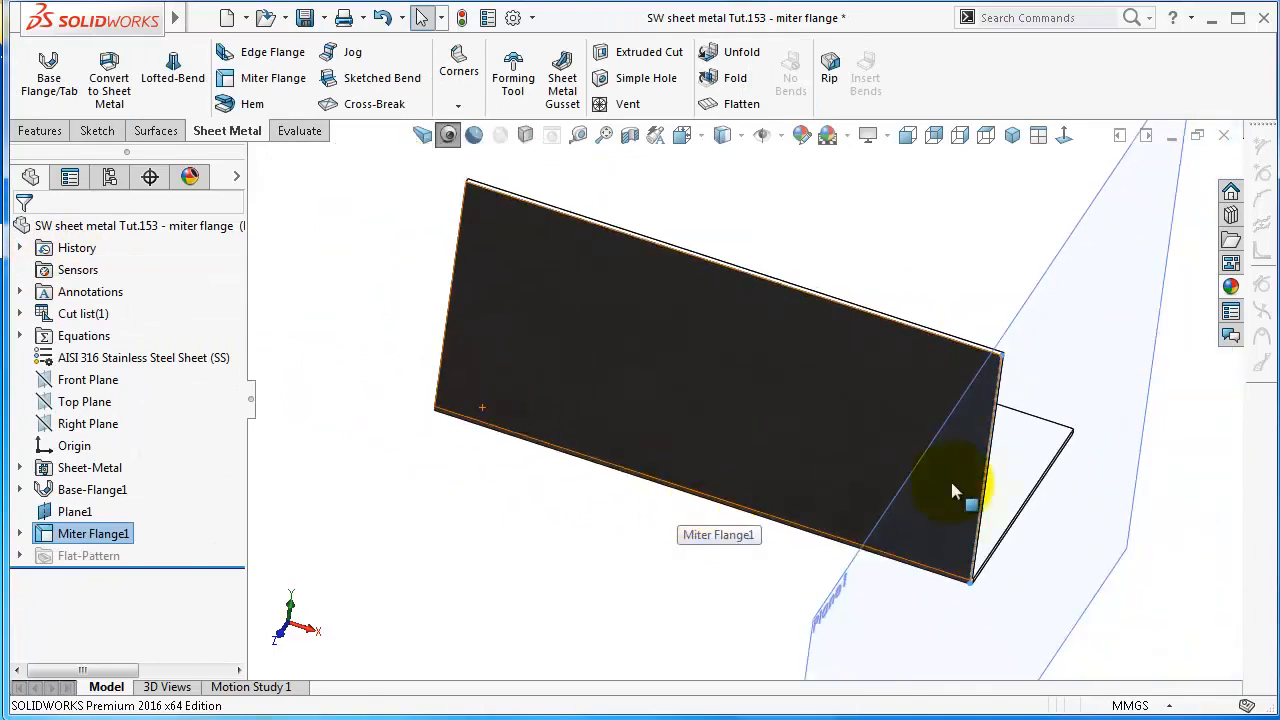
{"action": "middle_click_drag", "start_coordinate": [952, 490], "coordinate": [1046, 672]}
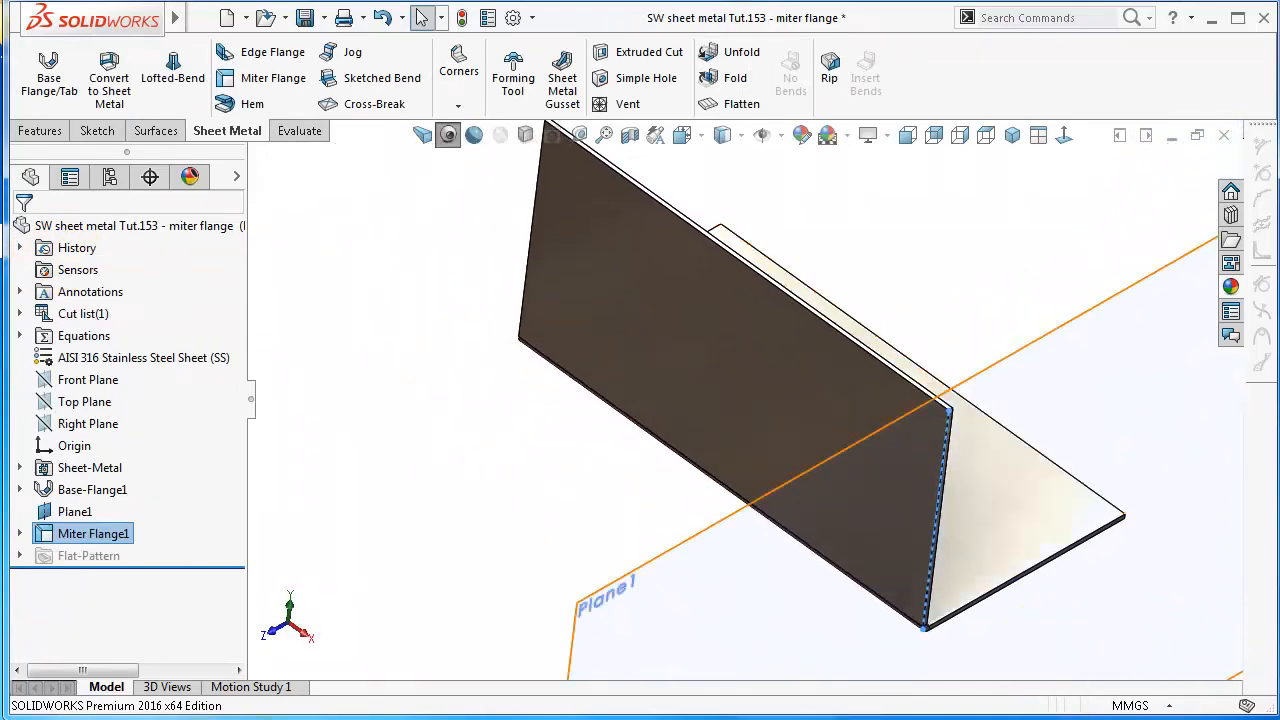
{"action": "left_click", "coordinate": [683, 590]}
{"action": "left_click", "coordinate": [523, 490]}
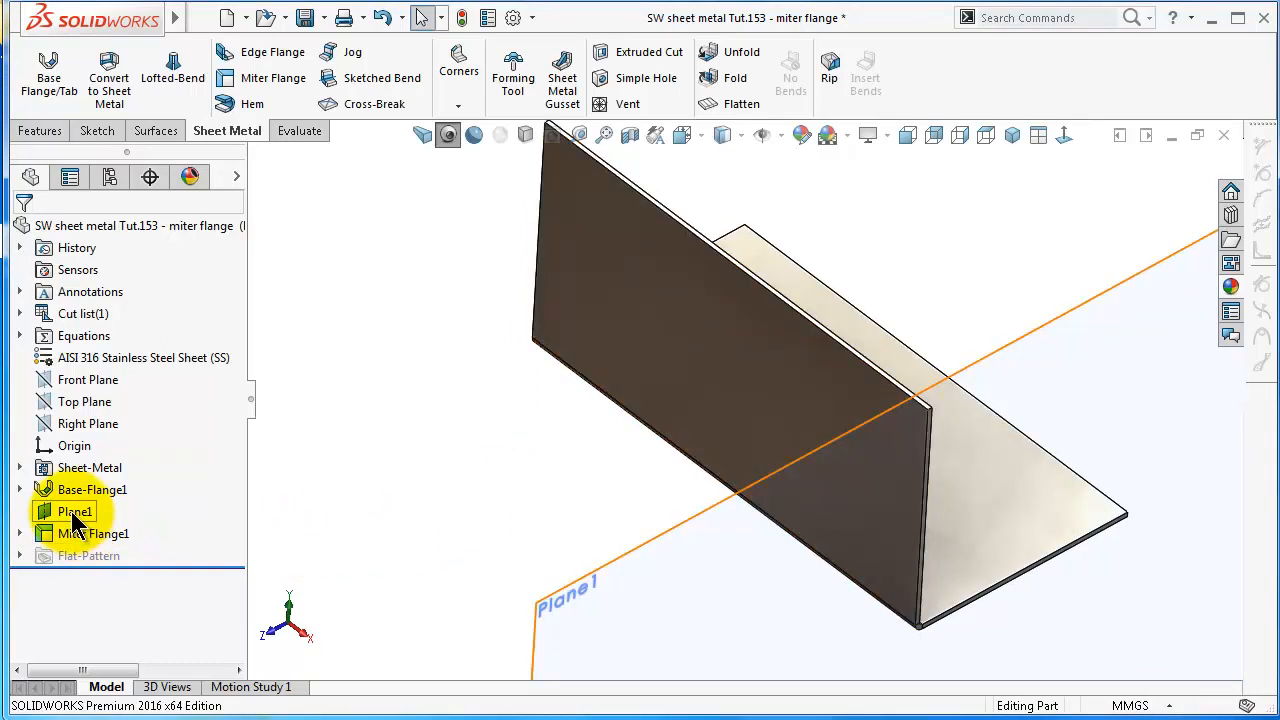
{"action": "left_click", "coordinate": [512, 486]}
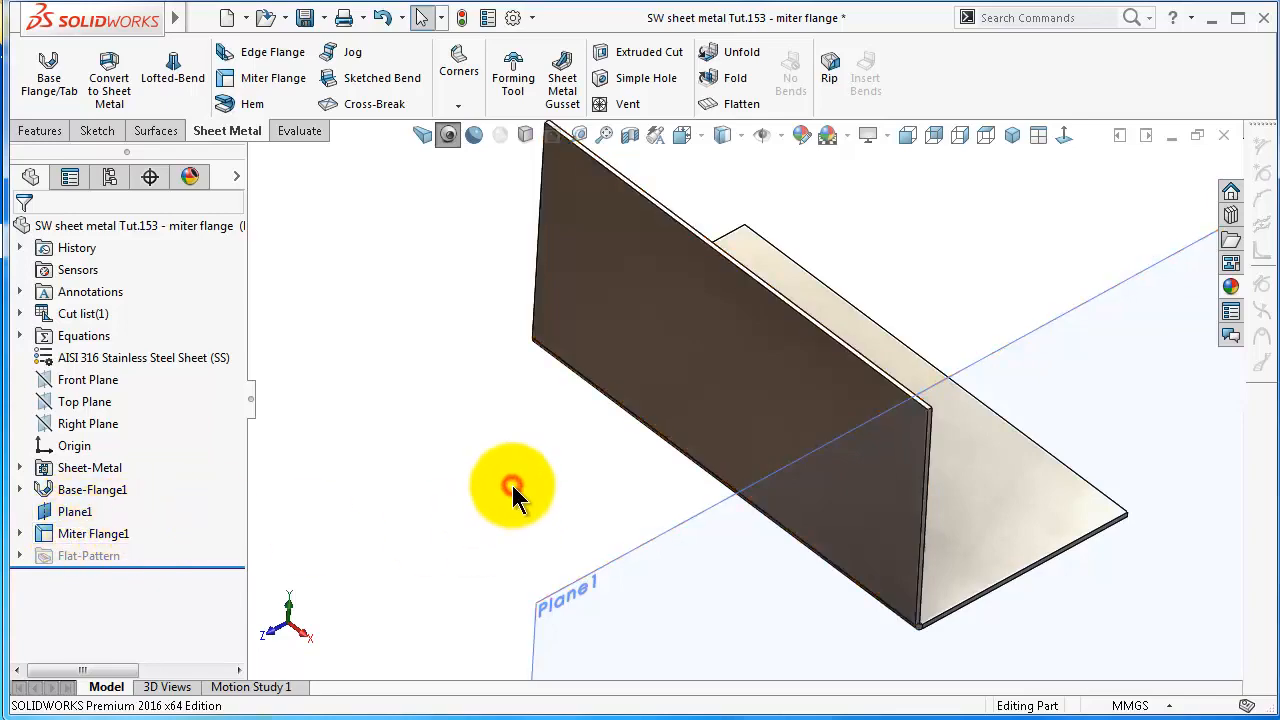
{"action": "mouse_move", "coordinate": [512, 486]}
{"action": "middle_mouse_down"}
{"action": "mouse_move", "coordinate": [517, 500]}
{"action": "mouse_move", "coordinate": [814, 380]}
{"action": "mouse_move", "coordinate": [757, 381]}
{"action": "mouse_move", "coordinate": [786, 519]}
{"action": "middle_mouse_up"}
{"action": "left_click", "coordinate": [397, 244]}
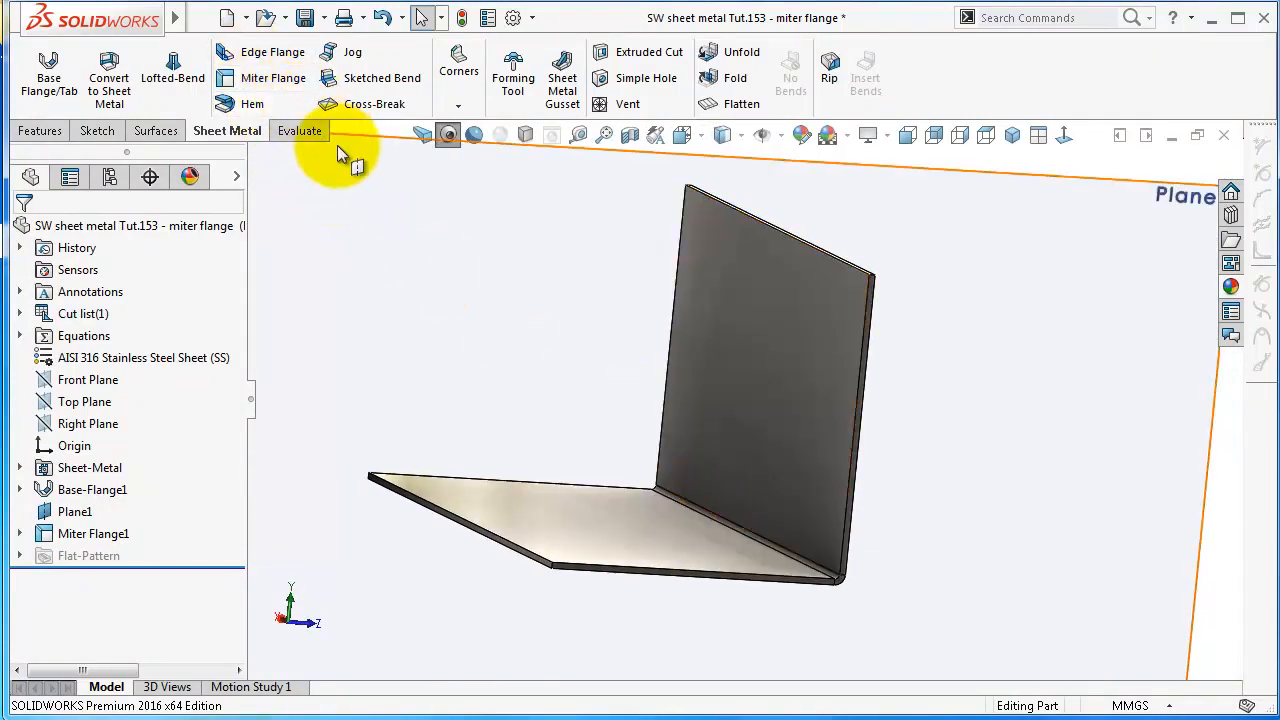
{"action": "scroll", "coordinate": [551, 323], "scroll_direction": "up", "scroll_amount": 1}
{"action": "middle_click_drag", "start_coordinate": [552, 330], "coordinate": [553, 333]}
{"action": "middle_click_drag", "start_coordinate": [553, 334], "coordinate": [643, 433]}
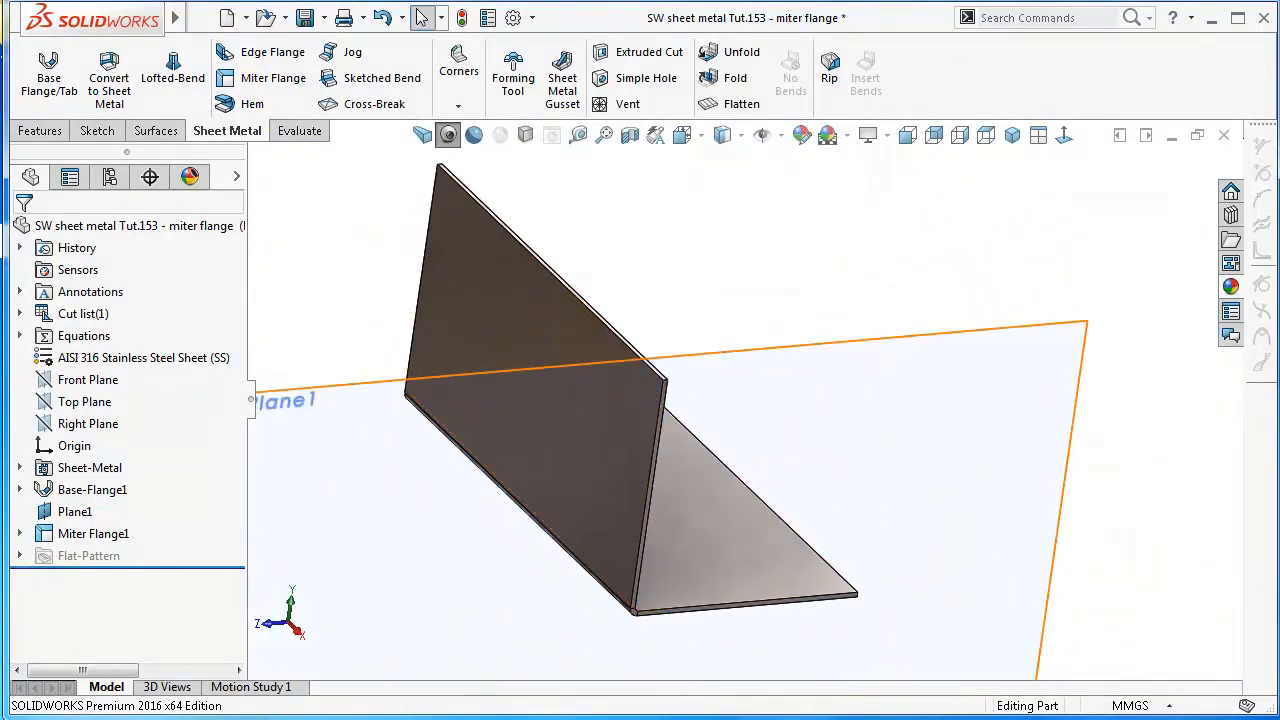
{"action": "left_click", "coordinate": [839, 296]}
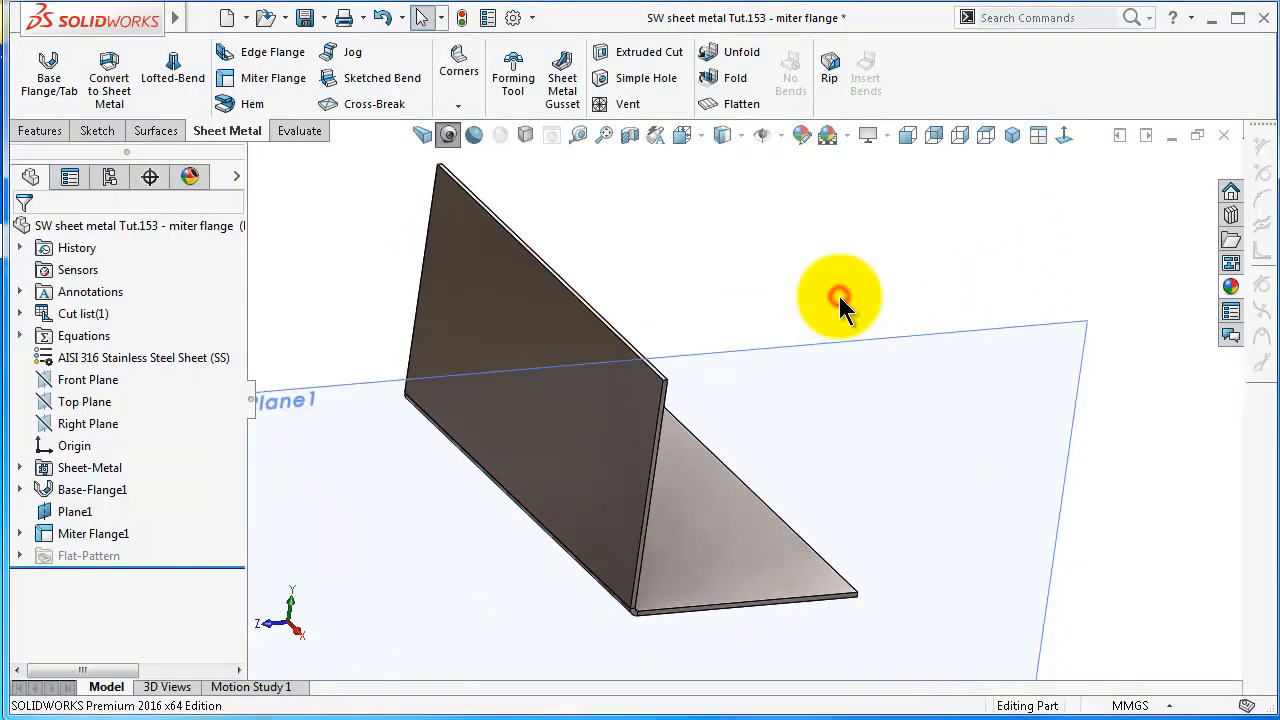
{"action": "middle_click_drag", "start_coordinate": [839, 296], "coordinate": [418, 510]}
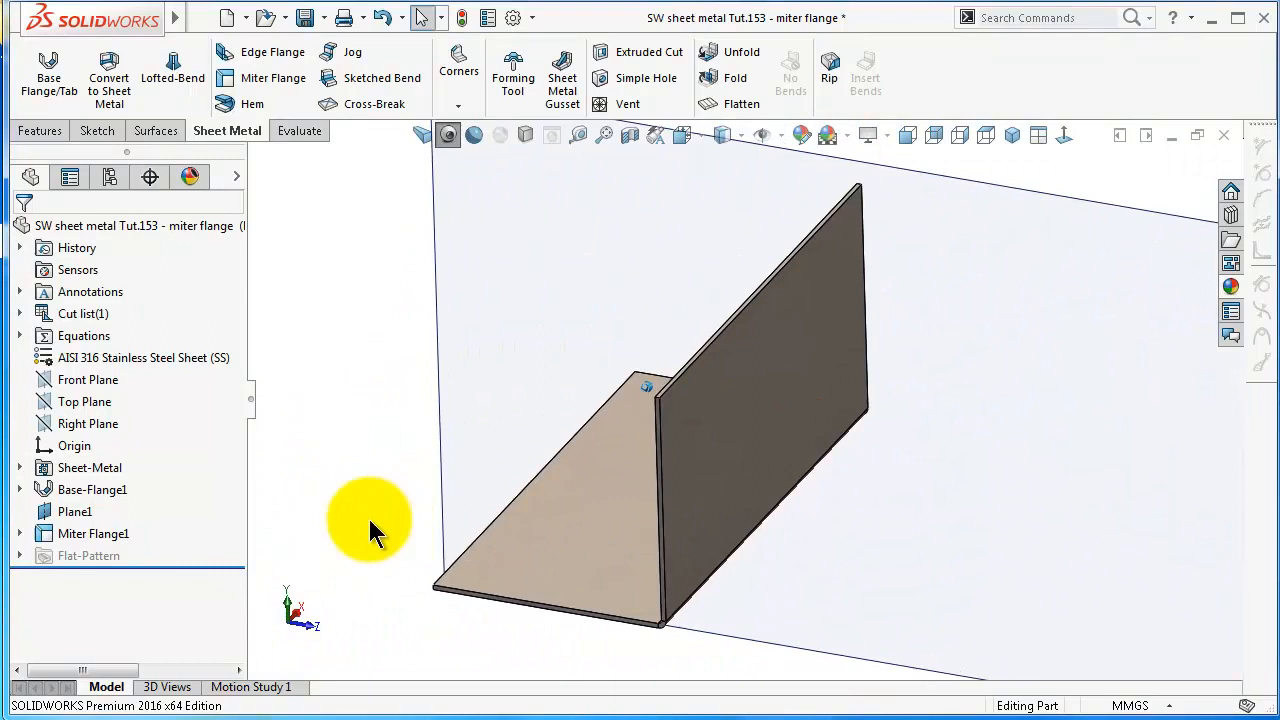
Edit the miter flange to add the base plate's three remaining edges, and accept the change
{"action": "left_click", "coordinate": [112, 538]}
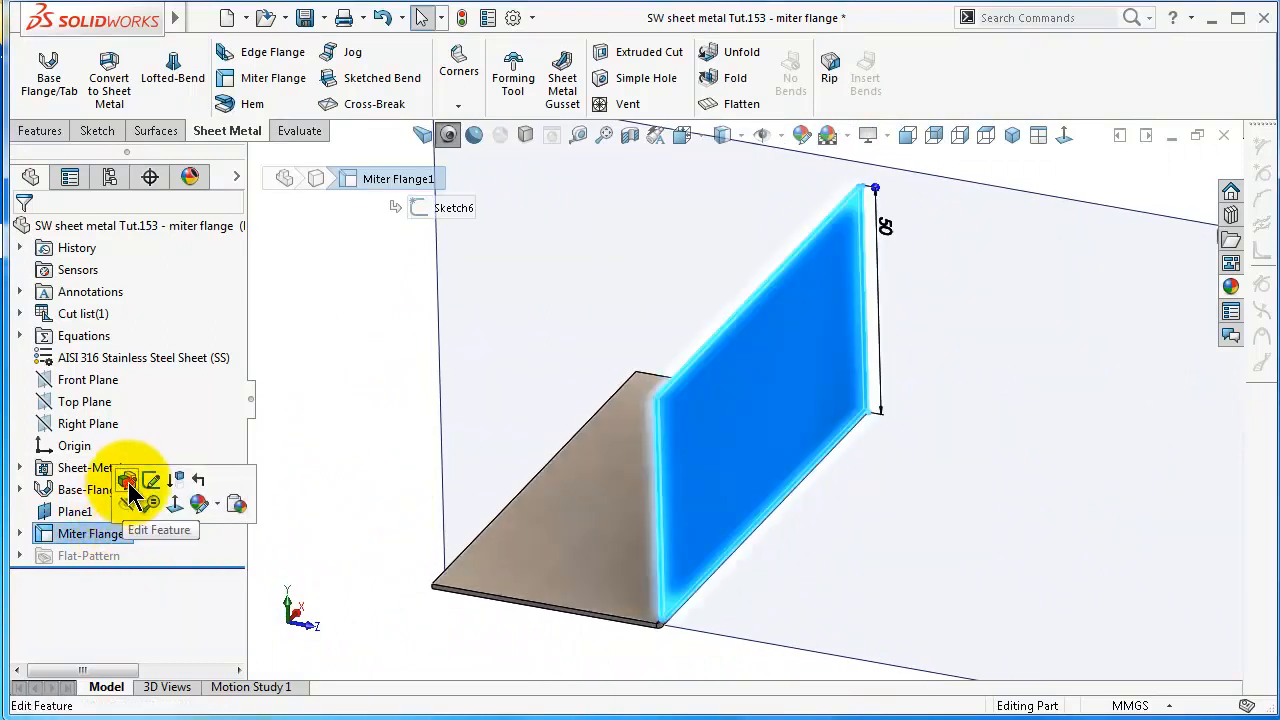
{"action": "left_click", "coordinate": [128, 484]}
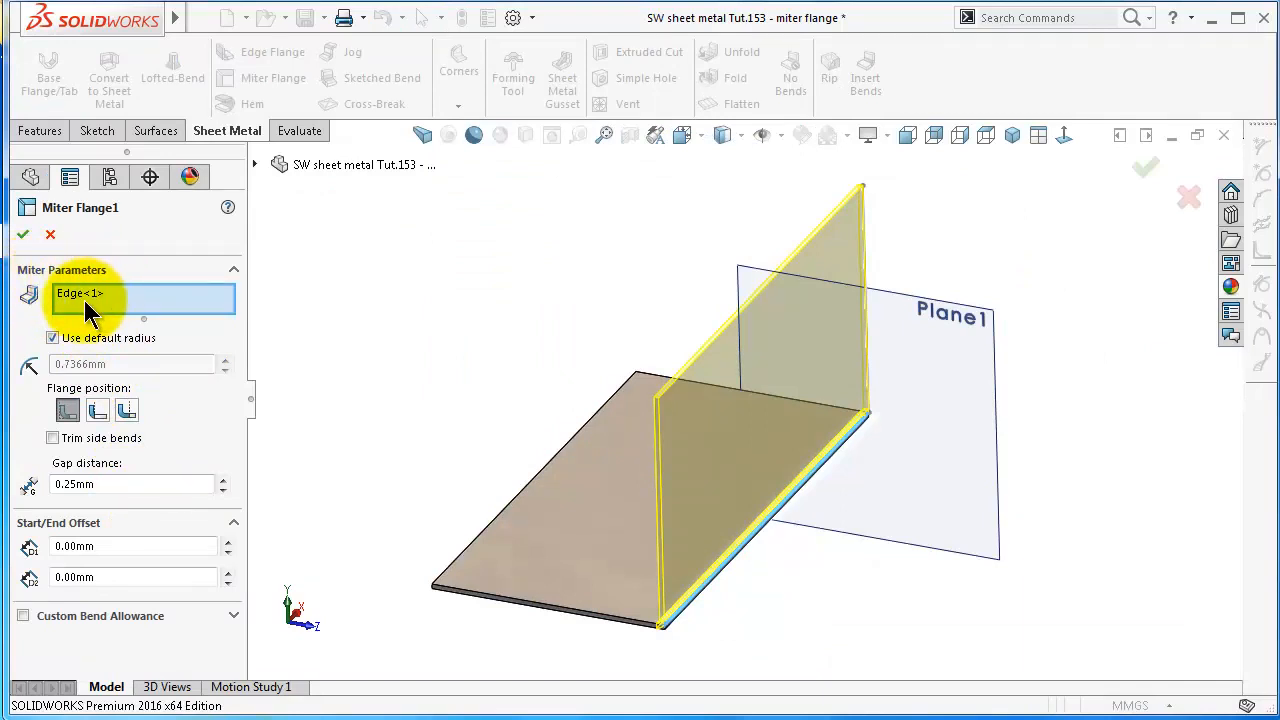
{"action": "middle_click_drag", "start_coordinate": [560, 591], "coordinate": [778, 633]}
{"action": "left_click", "coordinate": [778, 633]}
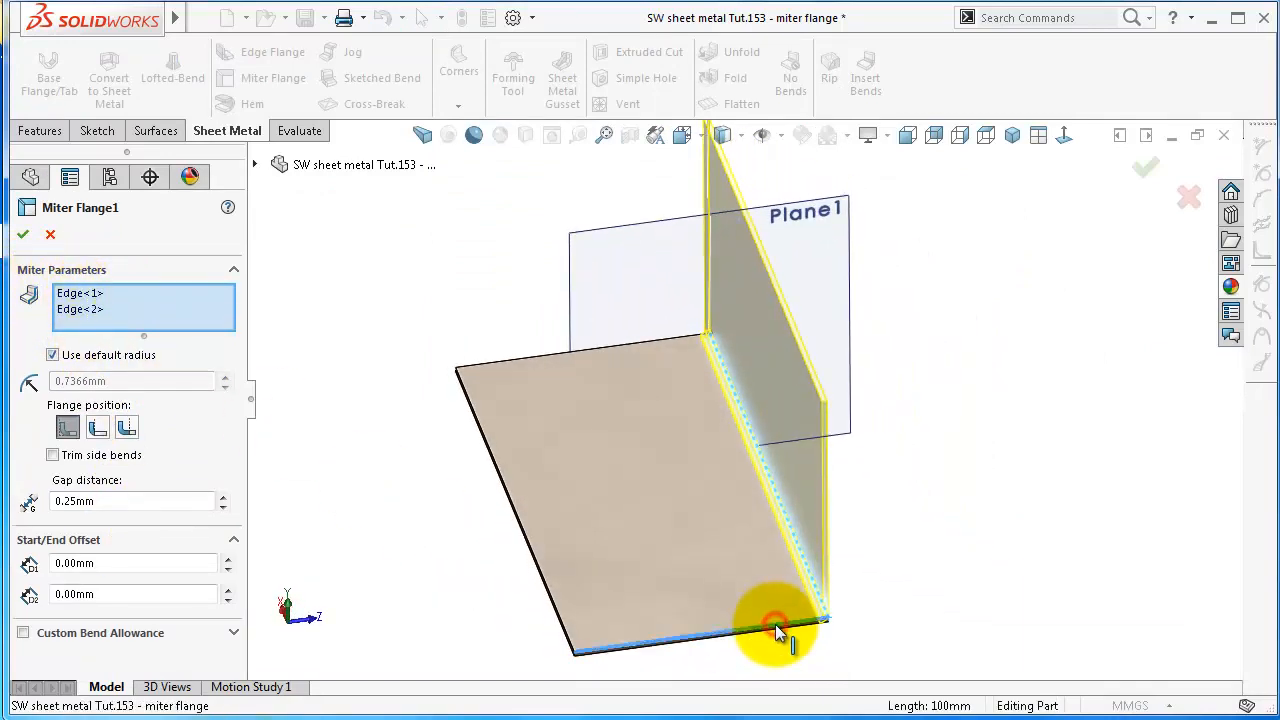
{"action": "left_click", "coordinate": [556, 608]}
{"action": "middle_click_drag", "start_coordinate": [556, 608], "coordinate": [394, 600]}
{"action": "left_click", "coordinate": [394, 604]}
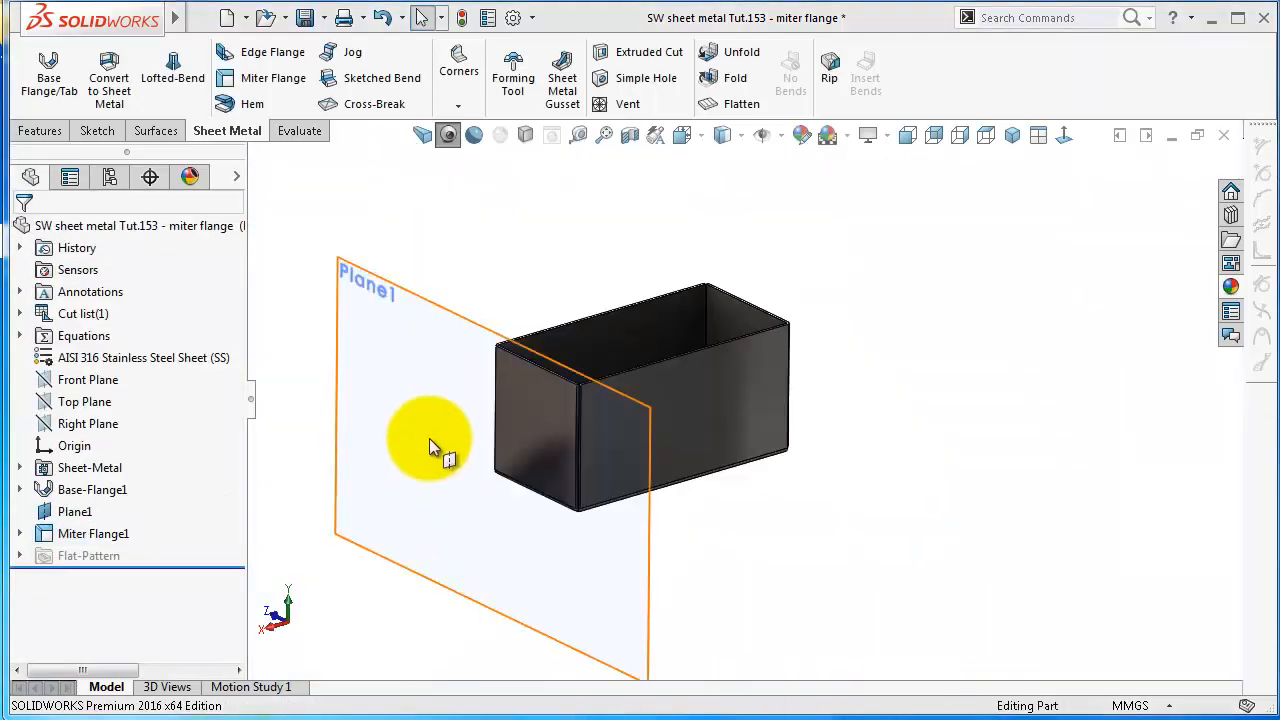
Hide the miter flange's profile plane, Plane1
{"action": "left_click", "coordinate": [416, 288]}
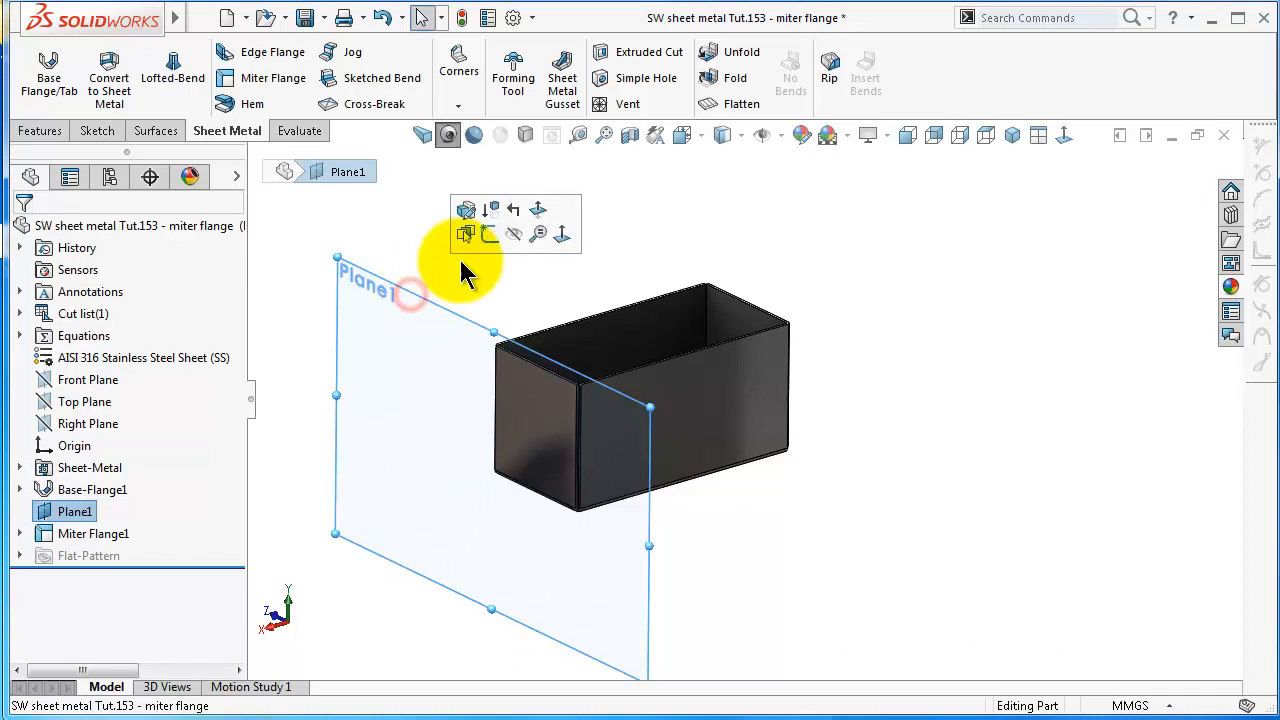
{"action": "left_click", "coordinate": [514, 231]}
{"action": "middle_click_drag", "start_coordinate": [669, 357], "coordinate": [759, 385]}
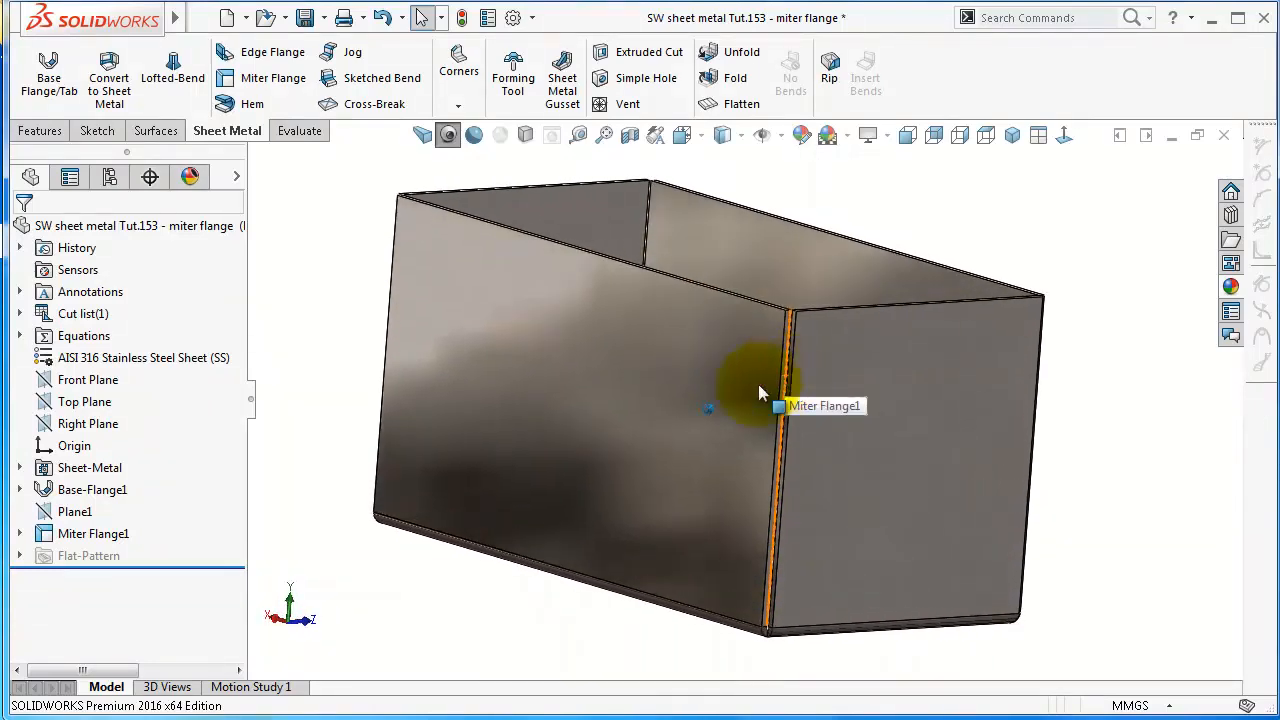
Reopen the miter flange for editing, try the Material Outside flange position, and set it to Bend Outside
{"action": "left_click", "coordinate": [108, 537]}
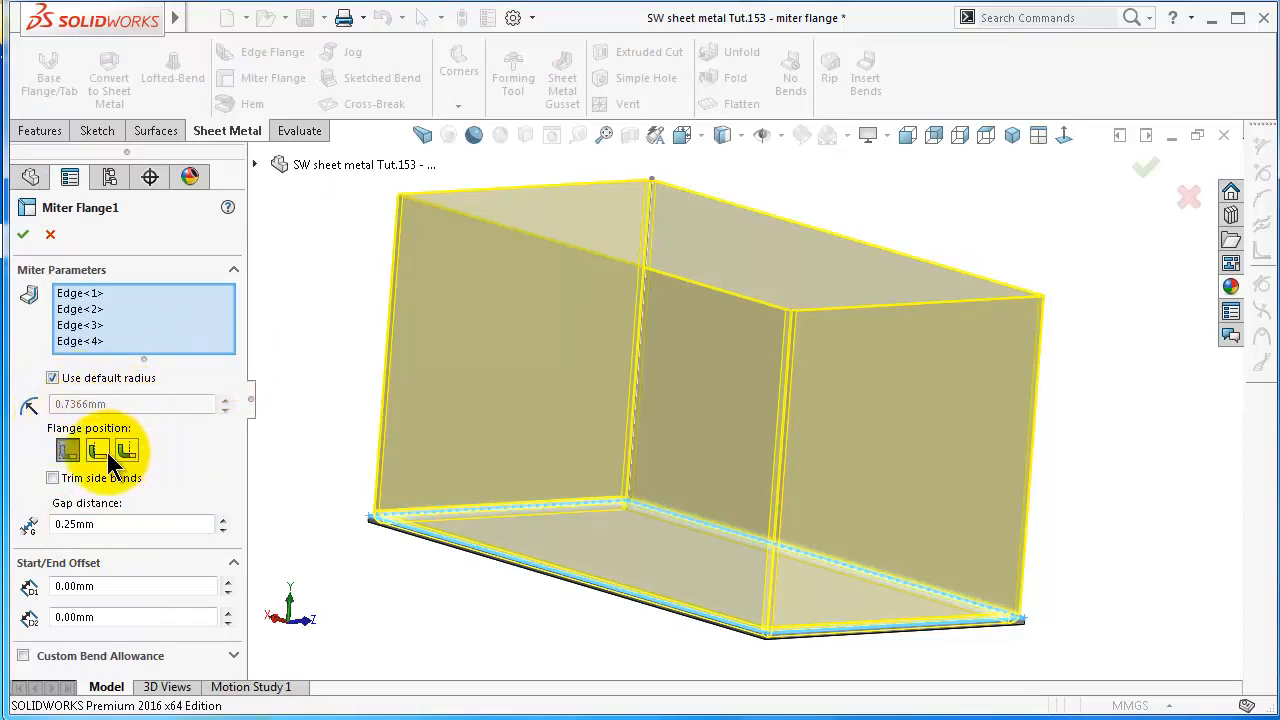
{"action": "middle_click_drag", "start_coordinate": [610, 544], "coordinate": [563, 560]}
{"action": "scroll", "coordinate": [669, 630], "scroll_direction": "down", "scroll_amount": 5}
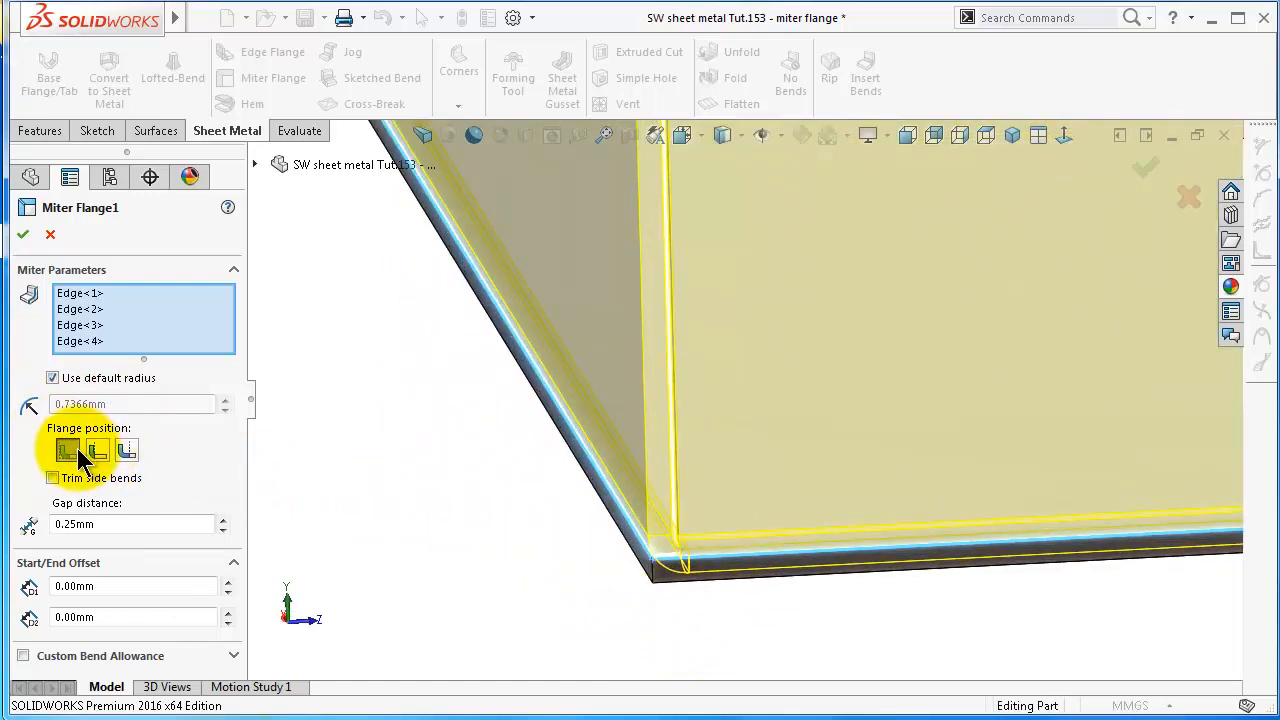
{"action": "left_click", "coordinate": [128, 452]}
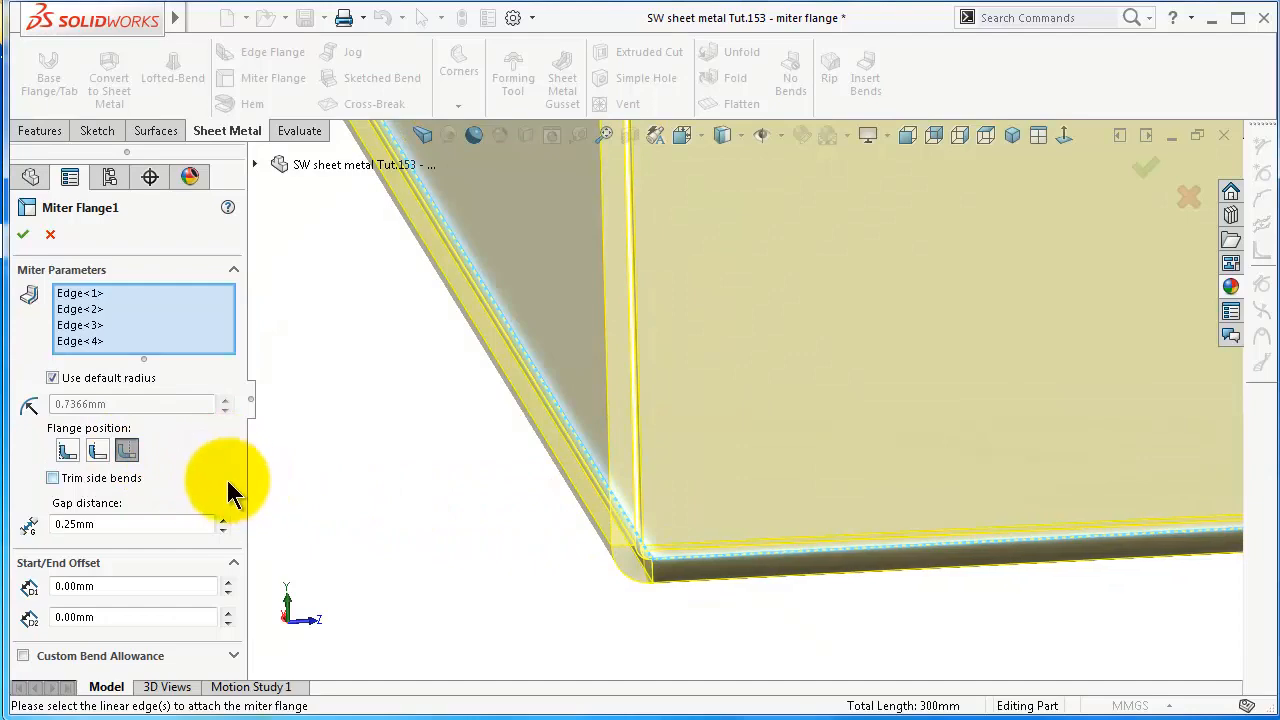
Inspect the mitered corner in the preview and set the gap distance to 0.5 mm
{"action": "left_click", "coordinate": [143, 521]}
{"action": "scroll", "coordinate": [700, 400], "scroll_direction": "up", "scroll_amount": 3}
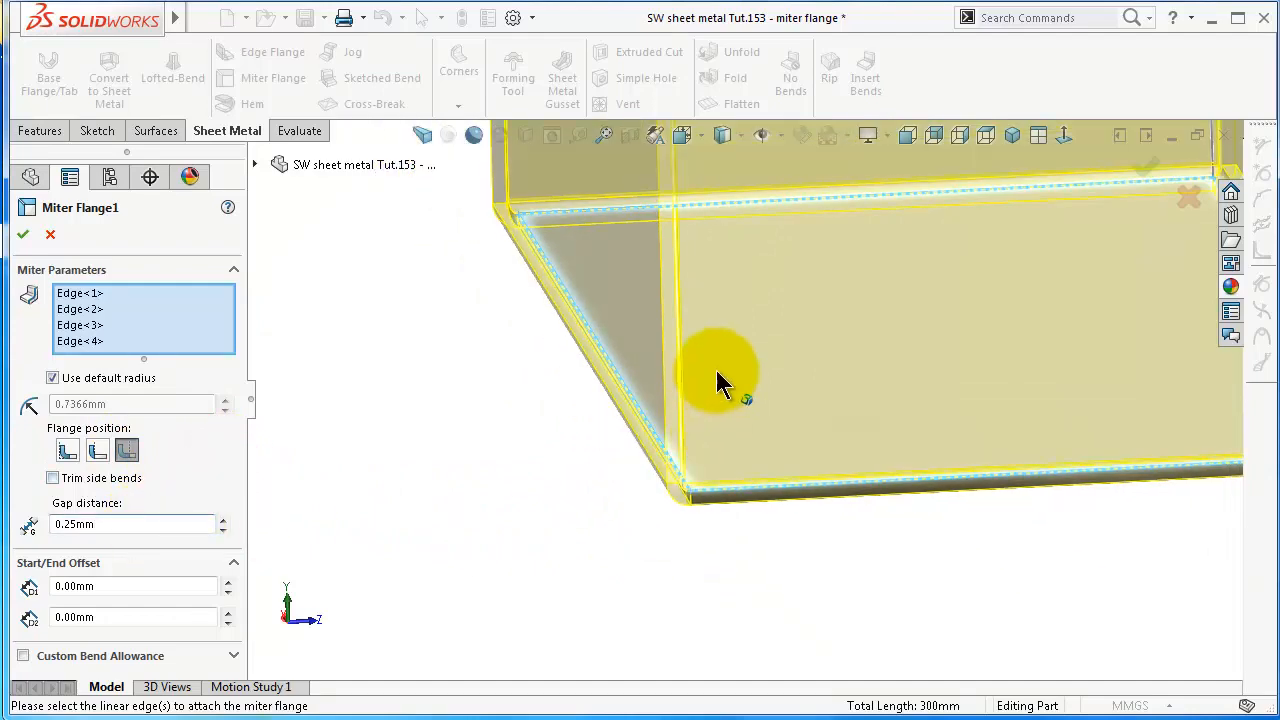
{"action": "middle_click_drag", "start_coordinate": [716, 370], "coordinate": [787, 291]}
{"action": "scroll", "coordinate": [787, 291], "scroll_direction": "up", "scroll_amount": 3}
{"action": "scroll", "coordinate": [742, 255], "scroll_direction": "down", "scroll_amount": 5}
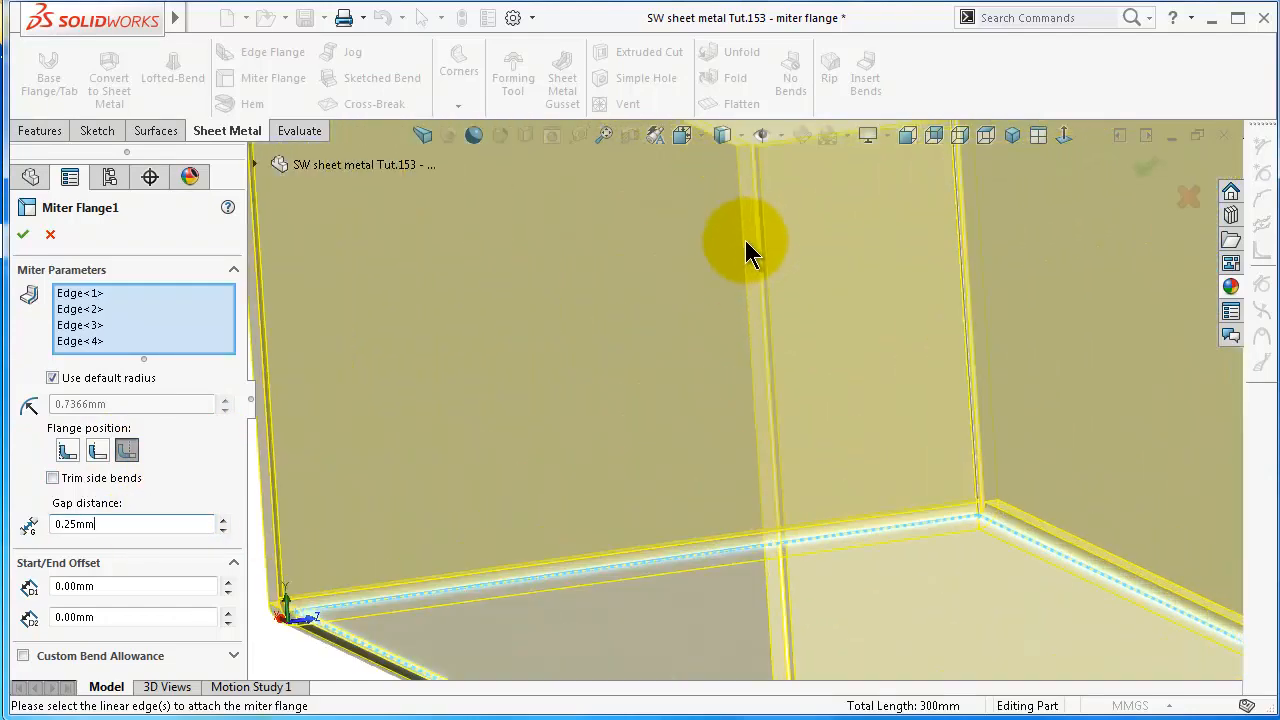
{"action": "scroll", "coordinate": [715, 488], "scroll_direction": "down", "scroll_amount": 5}
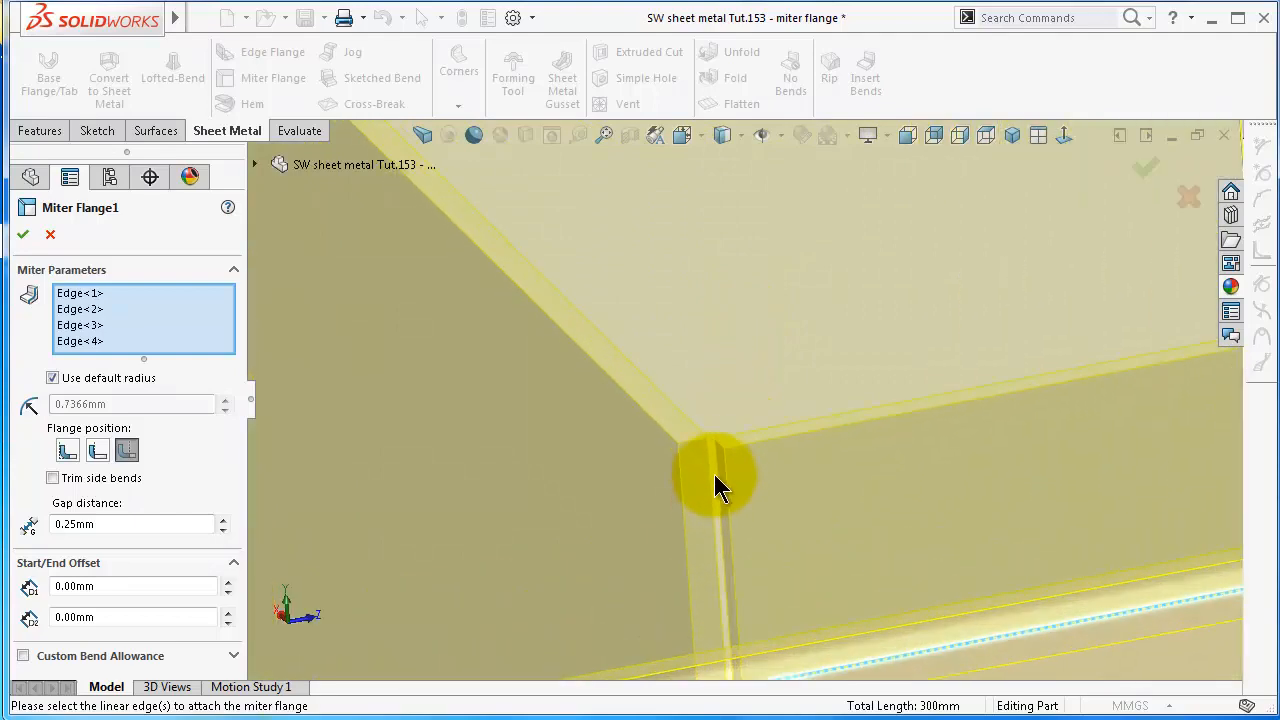
{"action": "middle_click_drag", "start_coordinate": [880, 478], "coordinate": [955, 488]}
{"action": "scroll", "coordinate": [980, 490], "scroll_direction": "up", "scroll_amount": 4}
{"action": "scroll", "coordinate": [1035, 492], "scroll_direction": "down", "scroll_amount": 4}
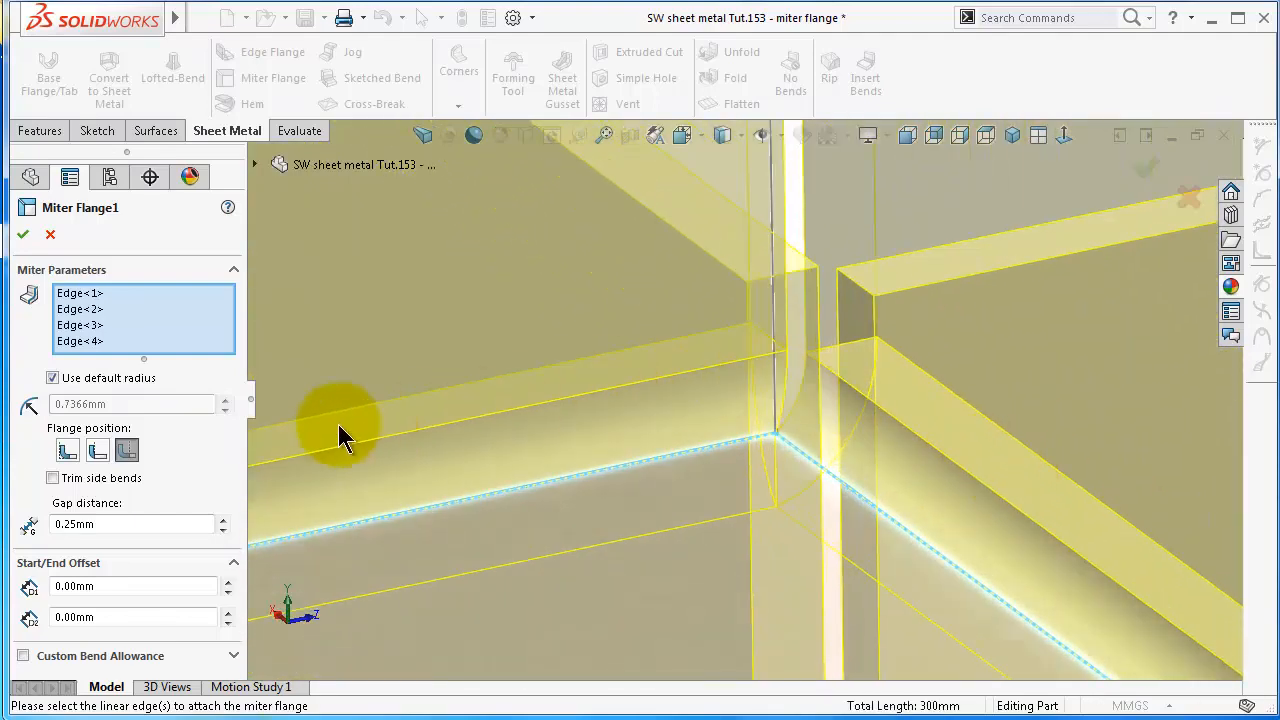
{"action": "left_click_drag", "start_coordinate": [121, 525], "coordinate": [78, 530]}
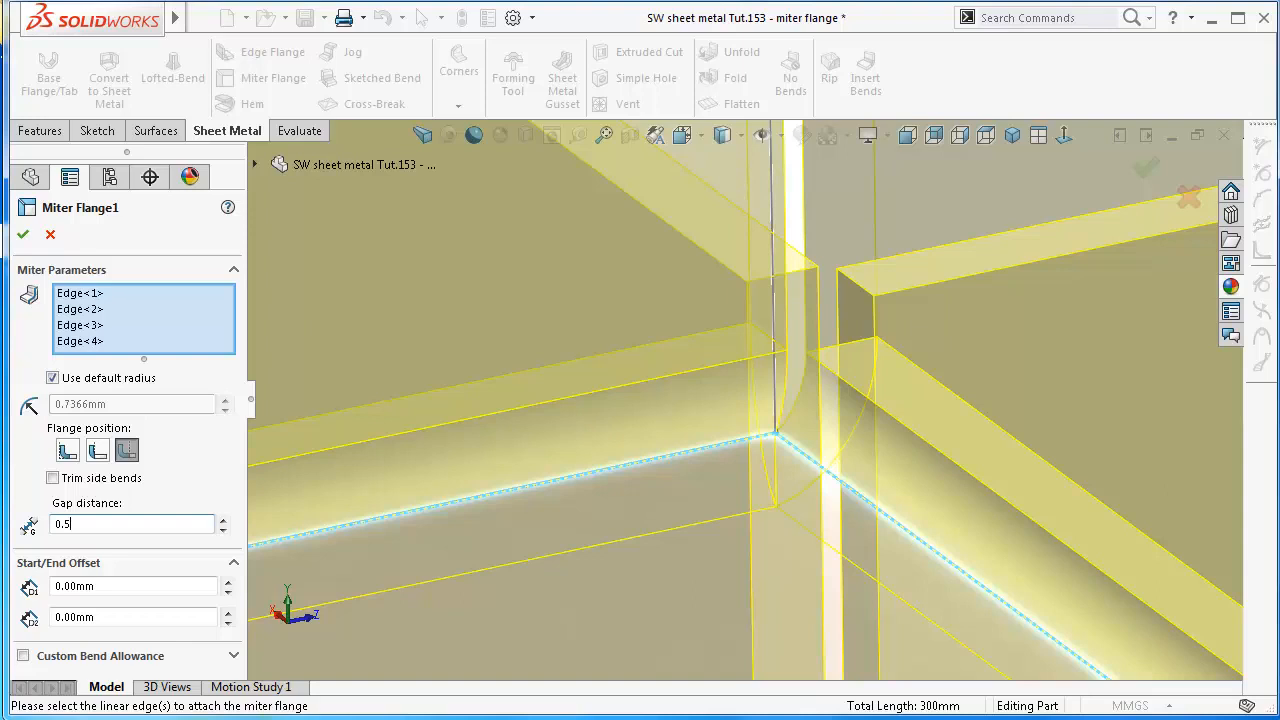
{"action": "key", "text": "Return"}
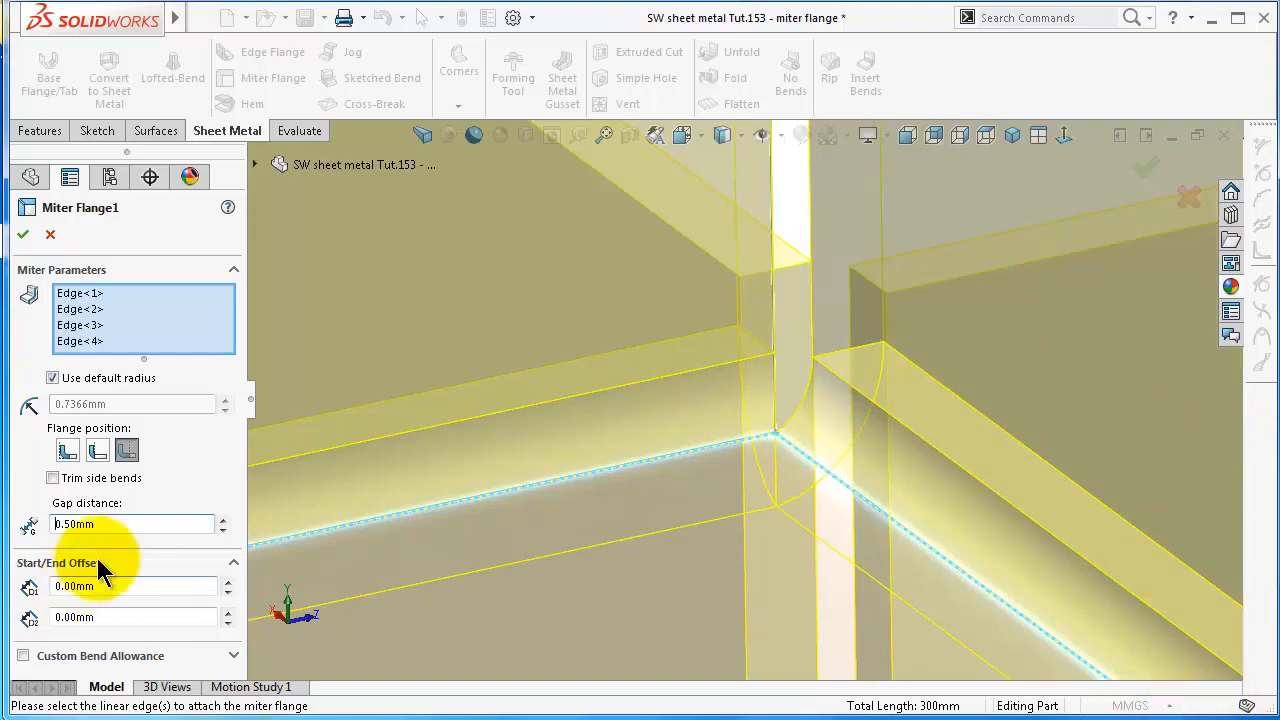
Set the miter flange's gap distance to 0.1 mm
{"action": "double_click", "coordinate": [103, 527]}
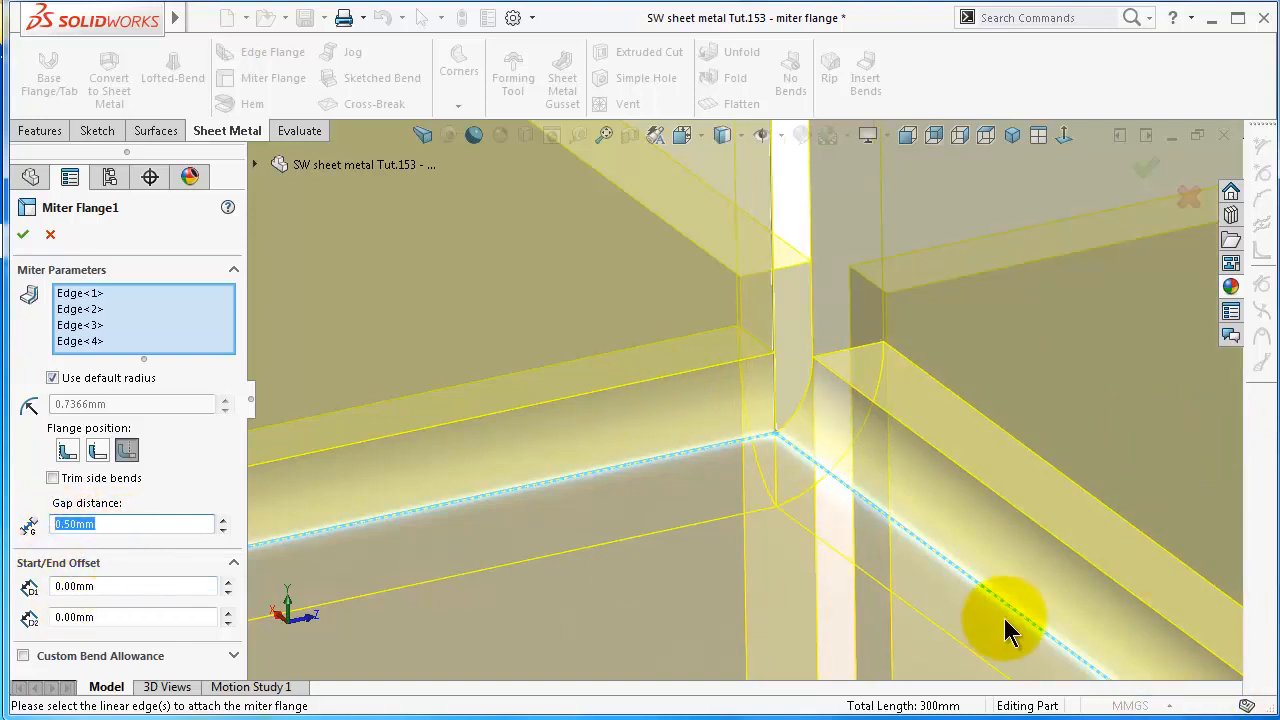
{"action": "type", "text": "0.1"}
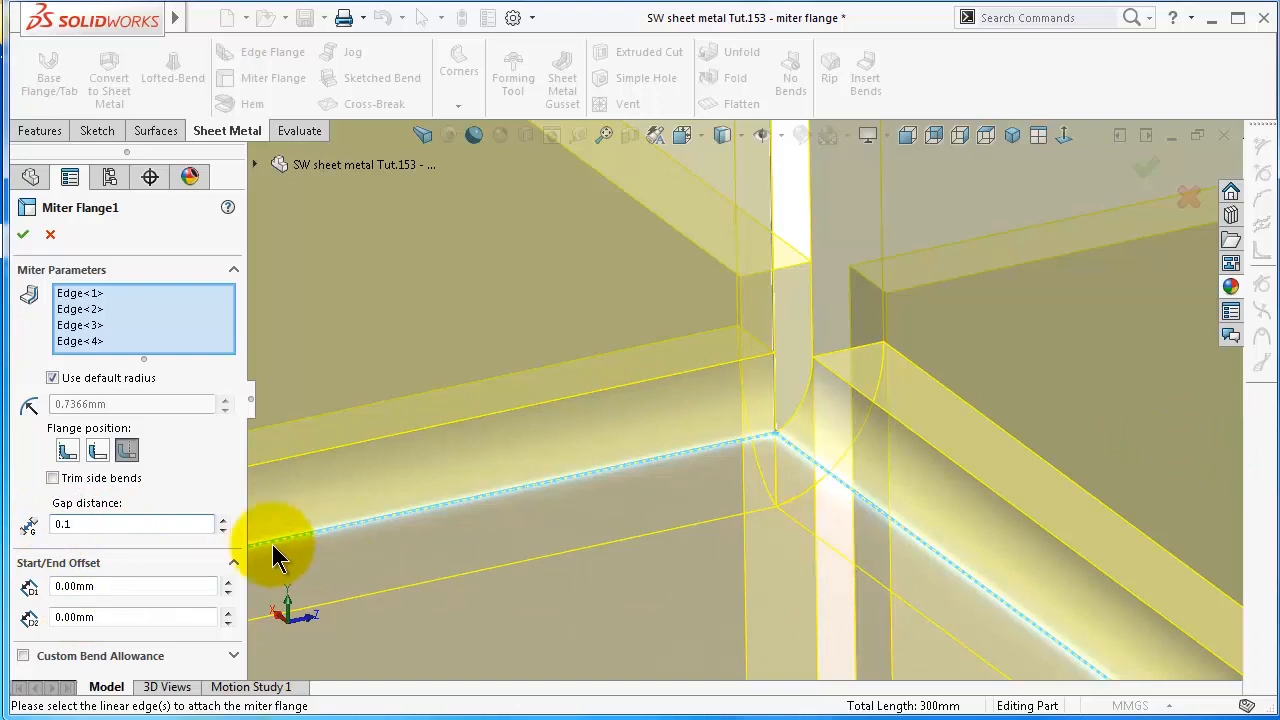
{"action": "left_click", "coordinate": [34, 514]}
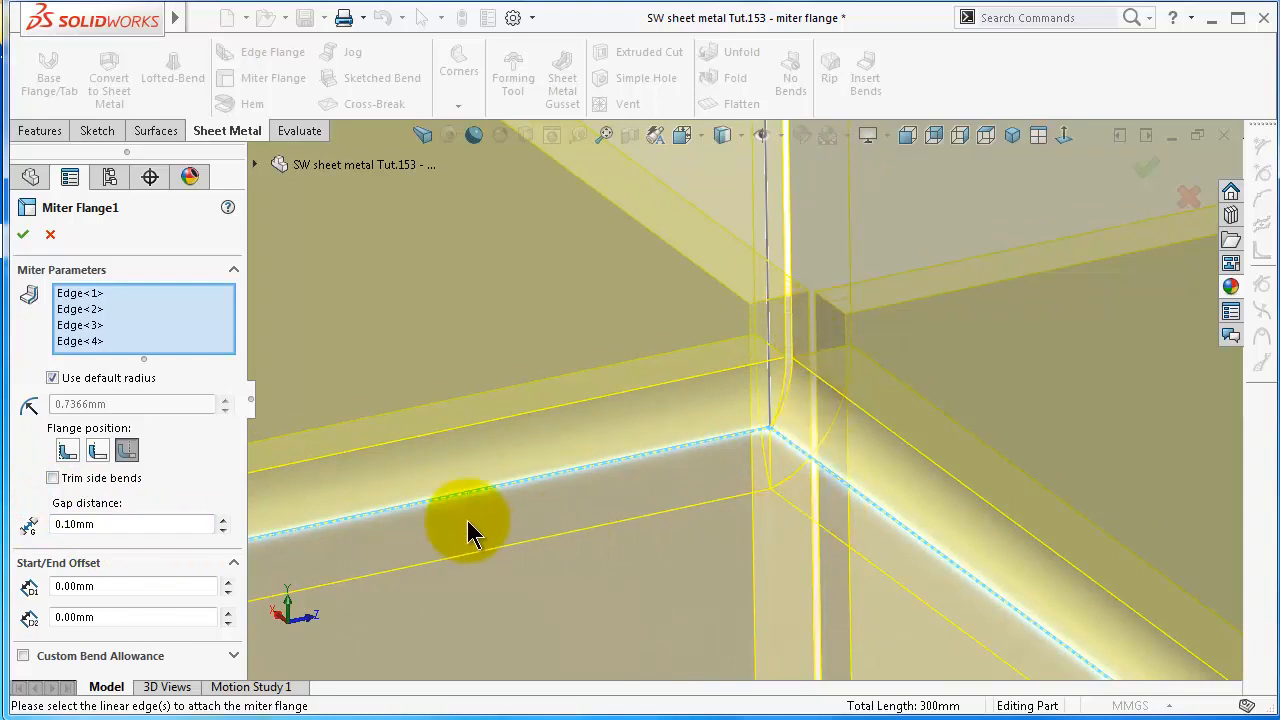
Locate the profile sketch Sketch6 in the feature tree and identify its line in the flange preview
{"action": "scroll", "coordinate": [702, 491], "scroll_direction": "up", "scroll_amount": 6}
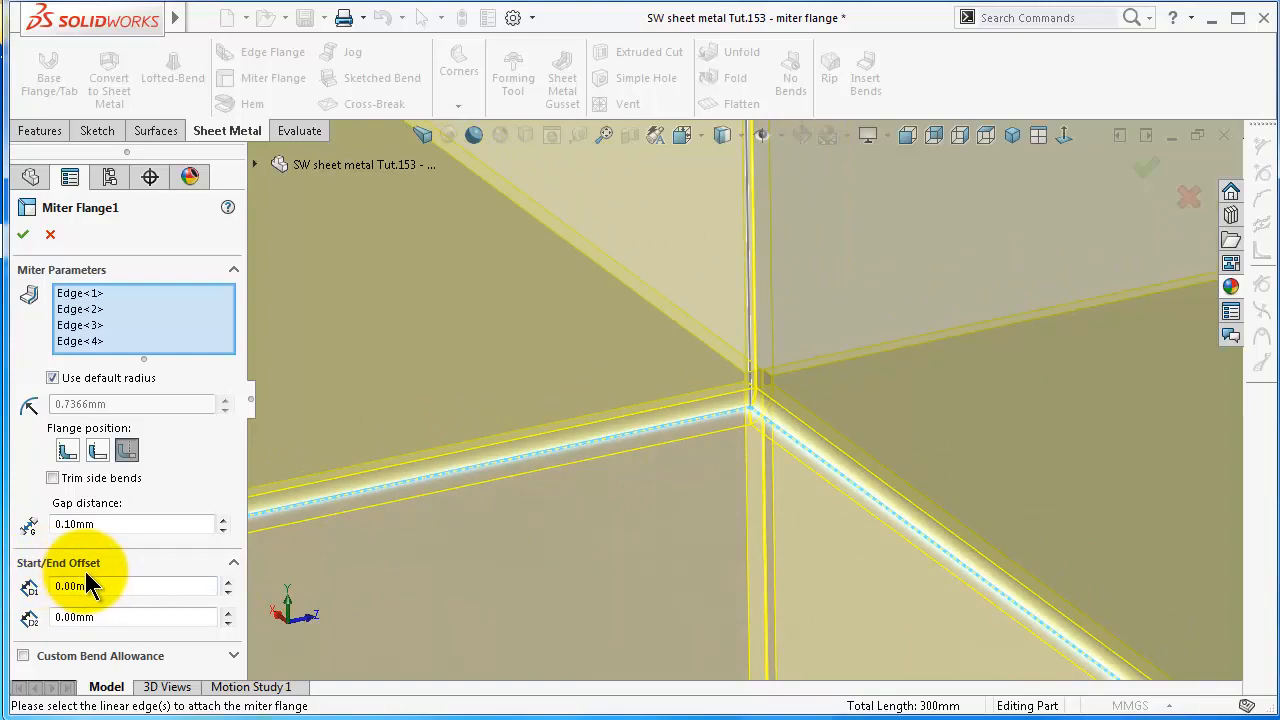
{"action": "scroll", "coordinate": [619, 555], "scroll_direction": "up", "scroll_amount": 8}
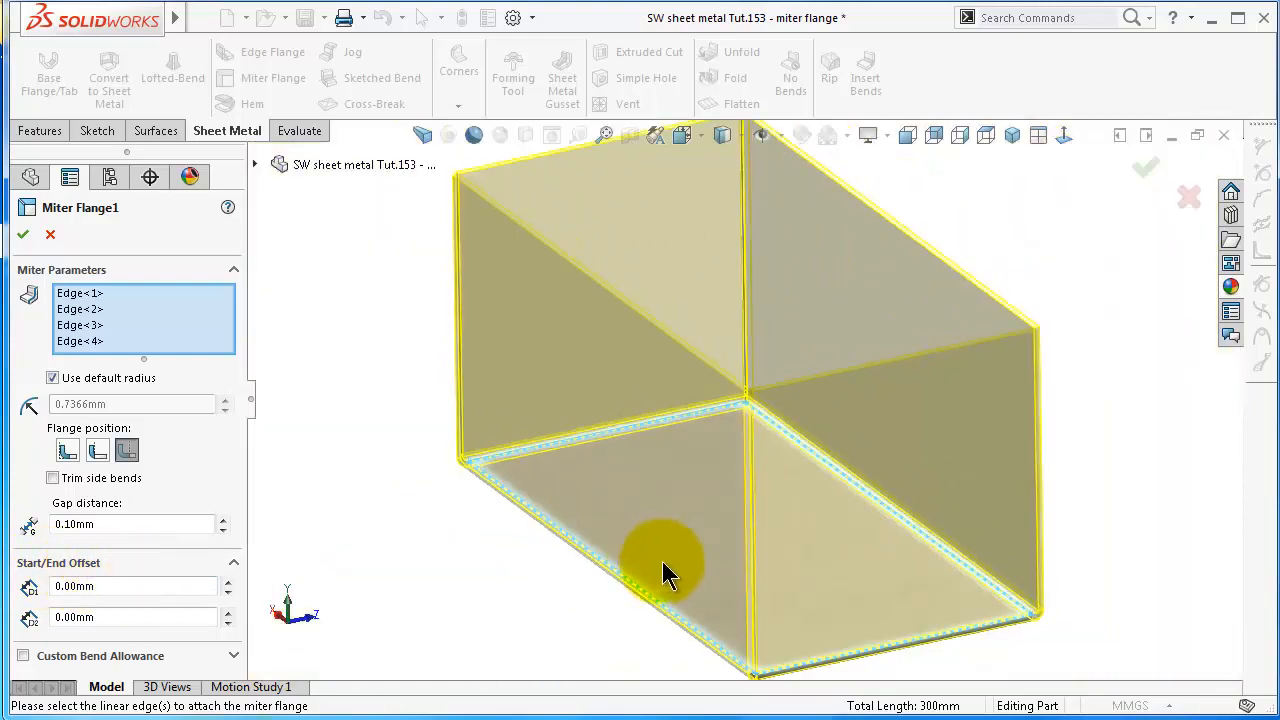
{"action": "mouse_move", "coordinate": [662, 561]}
{"action": "middle_mouse_down"}
{"action": "mouse_move", "coordinate": [690, 545]}
{"action": "mouse_move", "coordinate": [657, 543]}
{"action": "middle_mouse_up"}
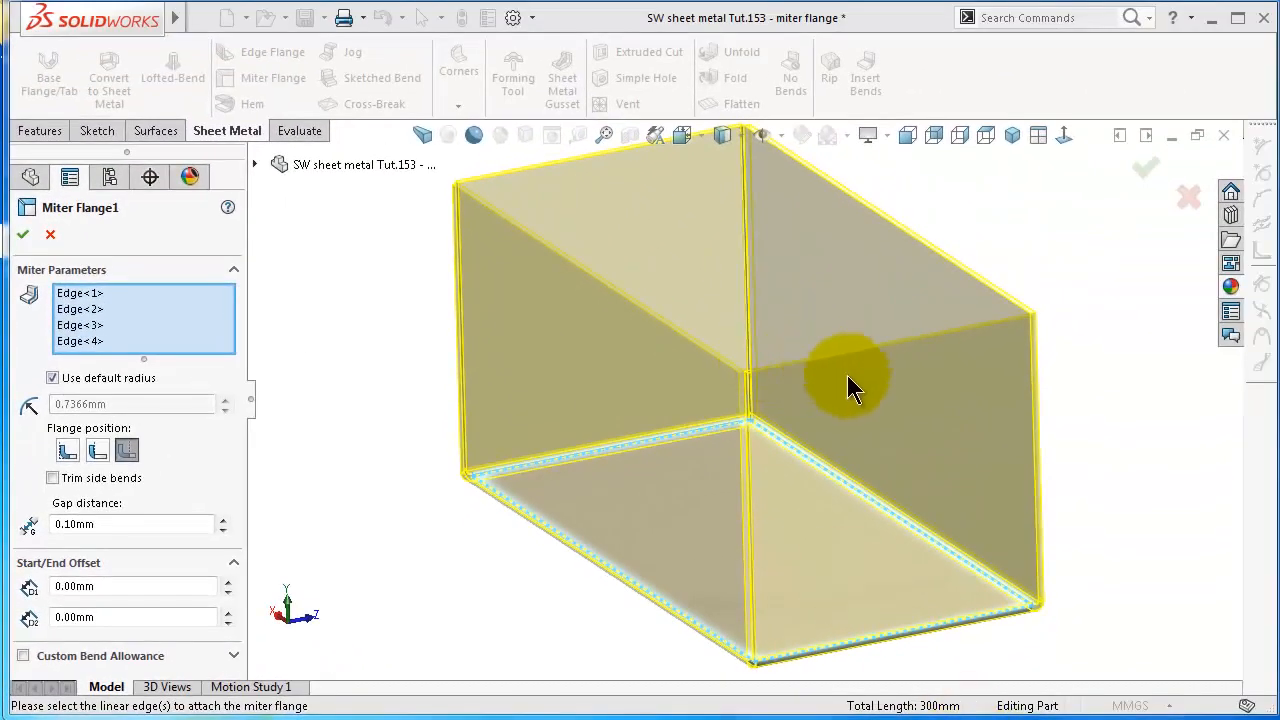
{"action": "left_click", "coordinate": [256, 165]}
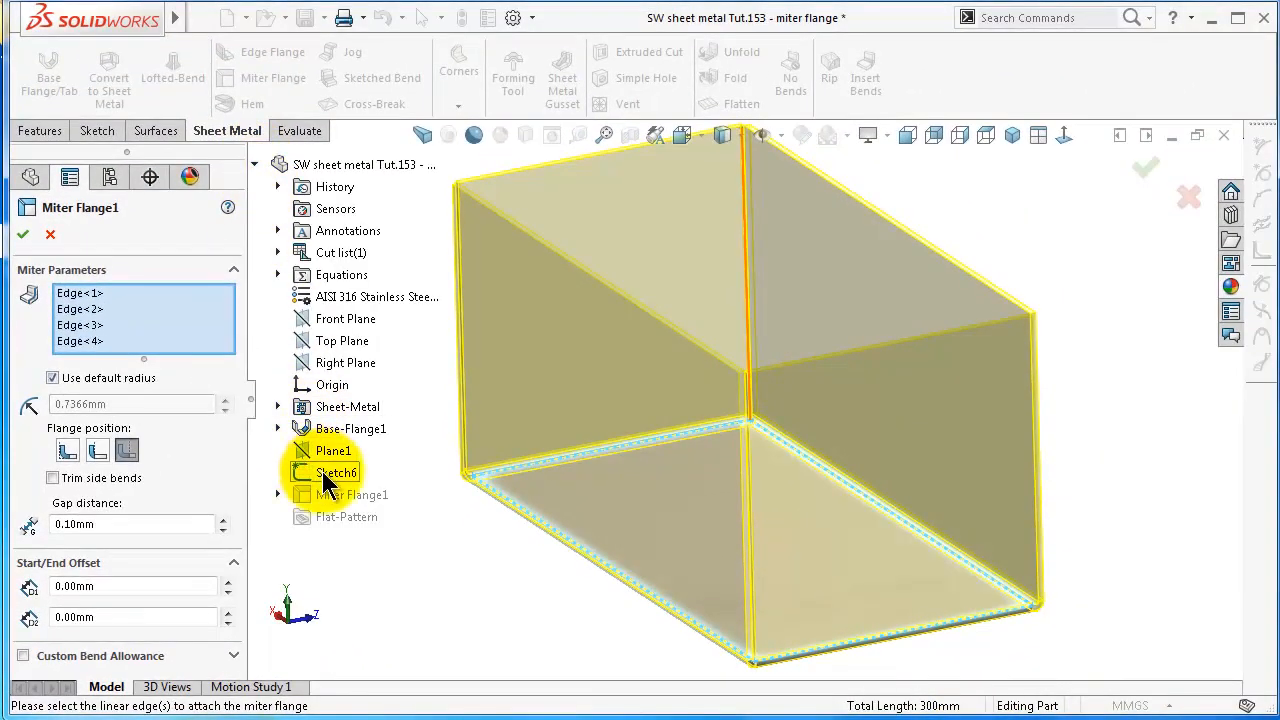
{"action": "left_click", "coordinate": [322, 472]}
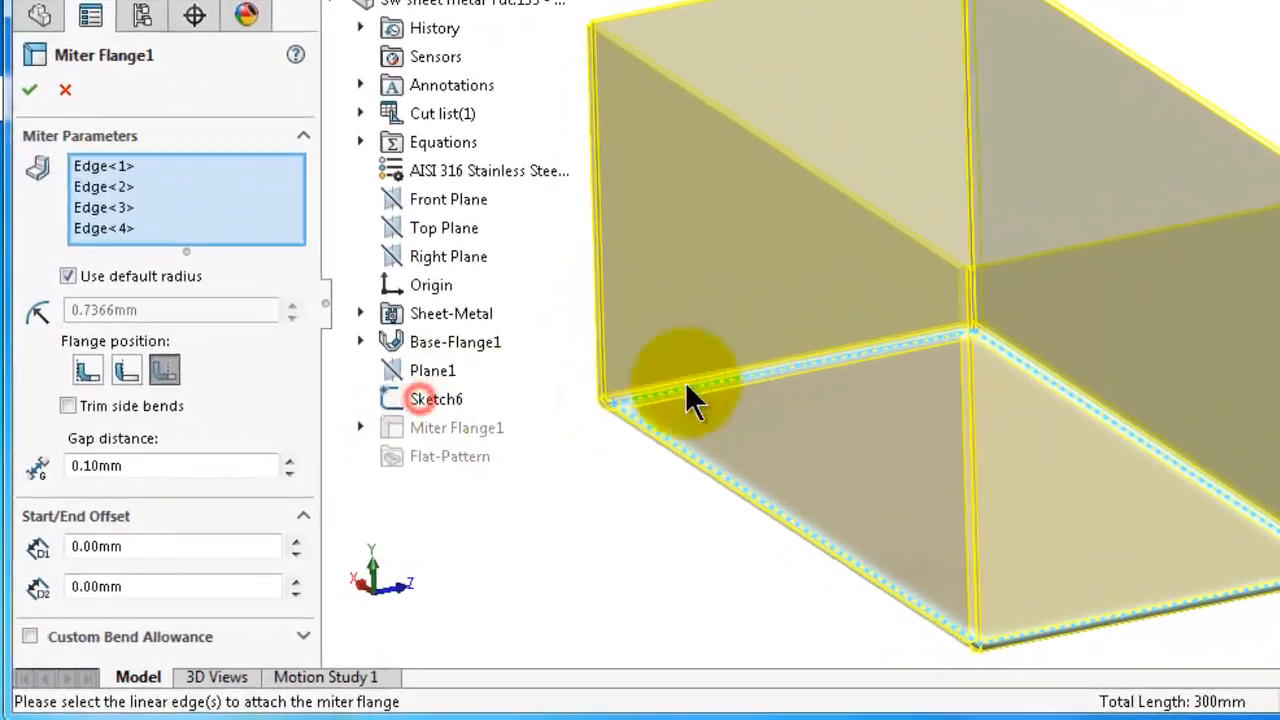
{"action": "scroll", "coordinate": [922, 248], "scroll_direction": "up", "scroll_amount": 3}
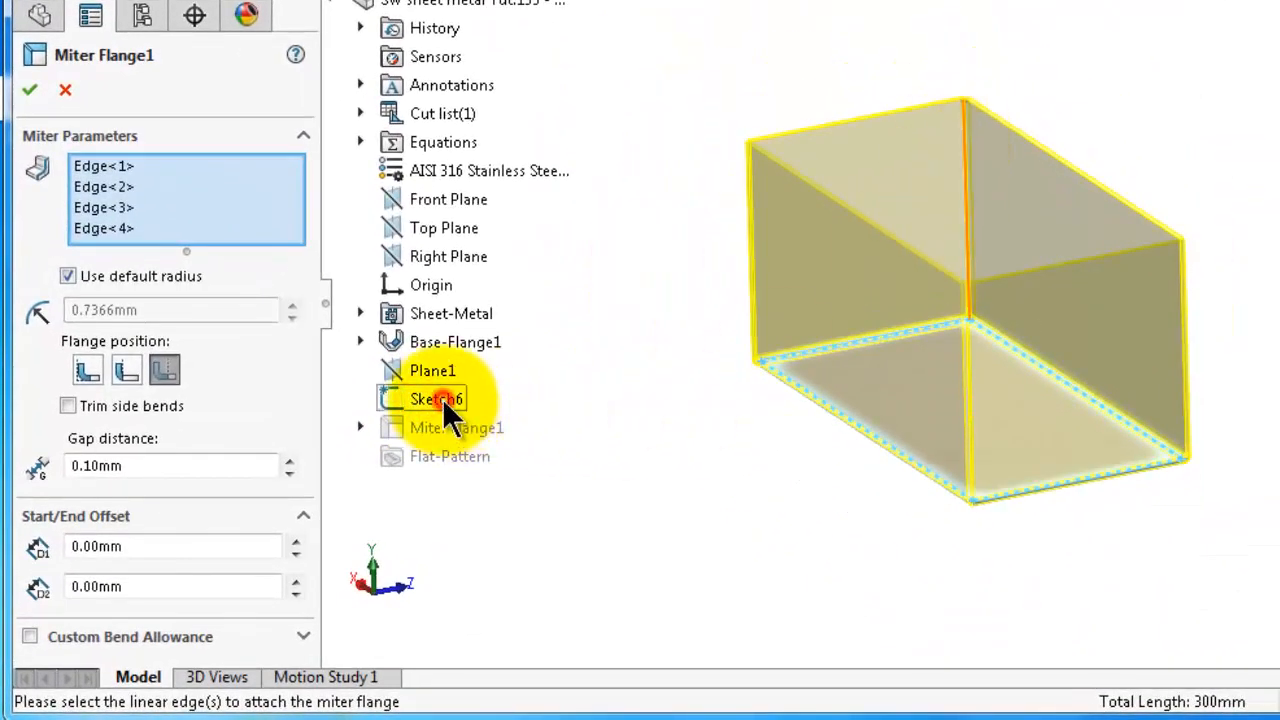
{"action": "middle_click_drag", "start_coordinate": [700, 310], "coordinate": [480, 415]}
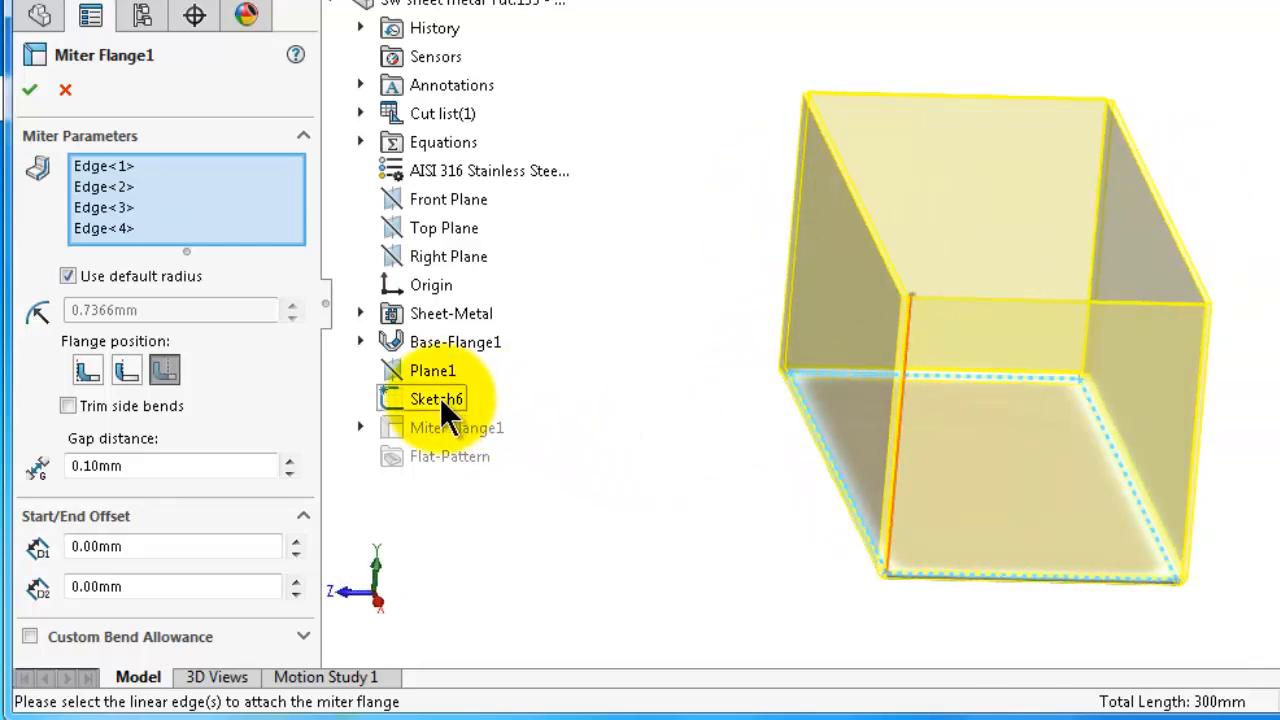
Set the miter flange's end and start offset distances to 5 mm each and inspect the corner at the profile line
{"action": "left_click_drag", "start_coordinate": [133, 546], "coordinate": [80, 546]}
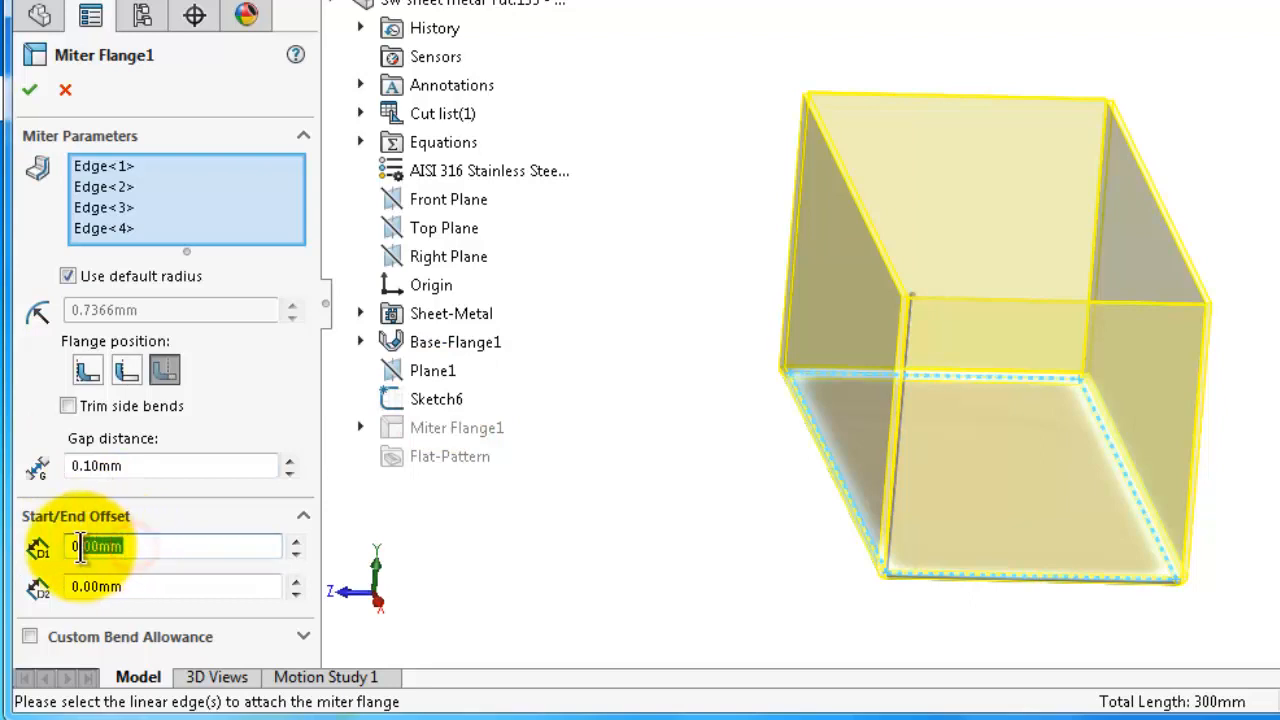
{"action": "scroll", "coordinate": [1034, 522], "scroll_direction": "down", "scroll_amount": 5}
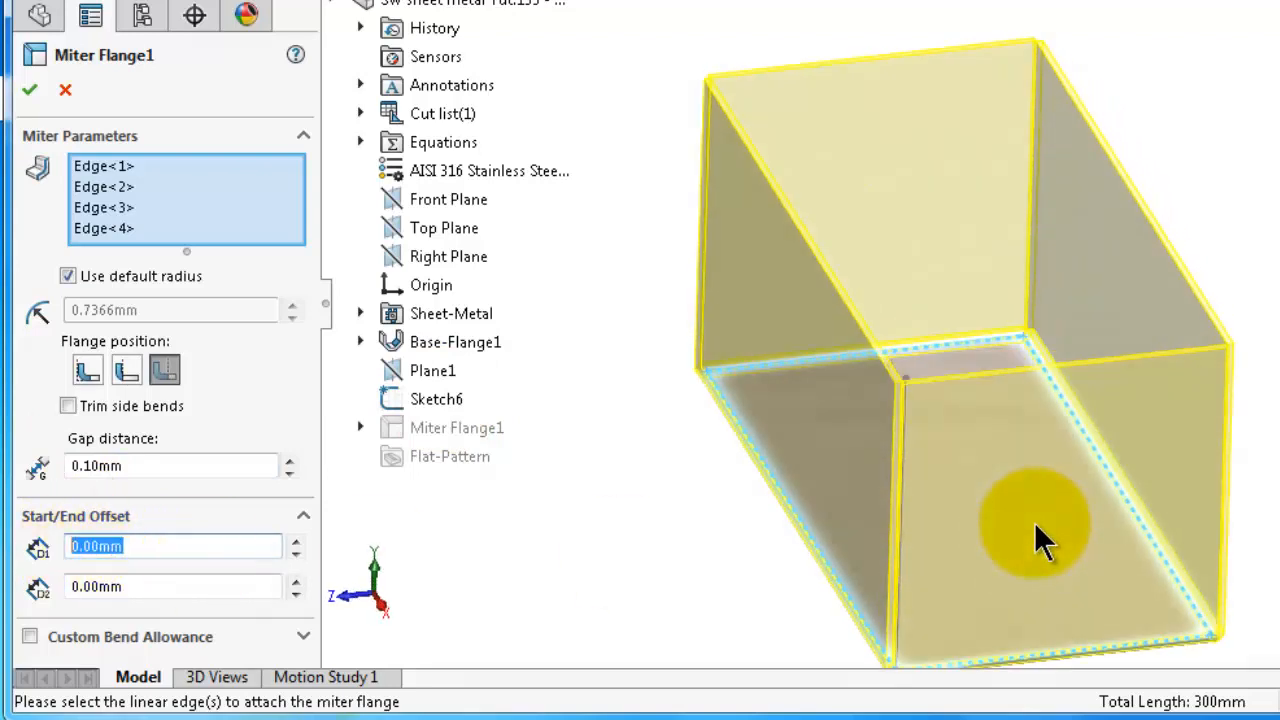
{"action": "scroll", "coordinate": [1012, 555], "scroll_direction": "down", "scroll_amount": 2}
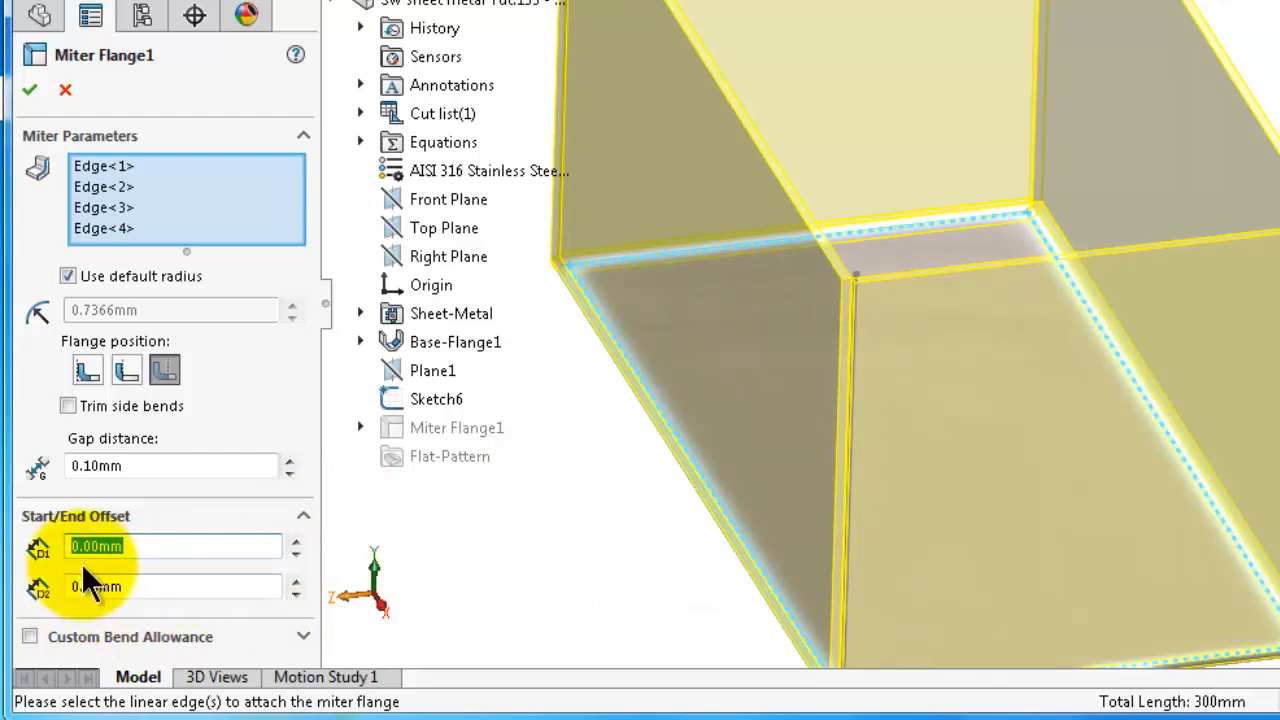
{"action": "left_click", "coordinate": [68, 586]}
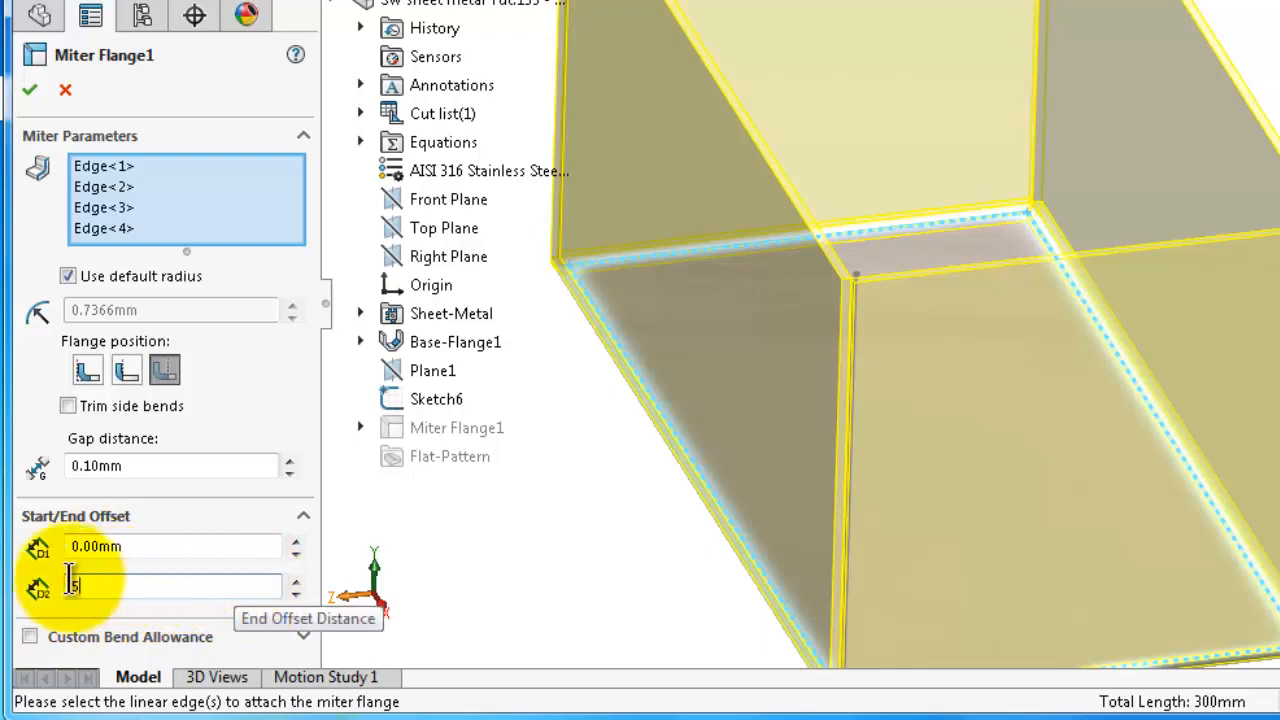
{"action": "left_click", "coordinate": [638, 503]}
{"action": "middle_click_drag", "start_coordinate": [941, 491], "coordinate": [871, 421]}
{"action": "left_click_drag", "start_coordinate": [141, 545], "coordinate": [73, 553]}
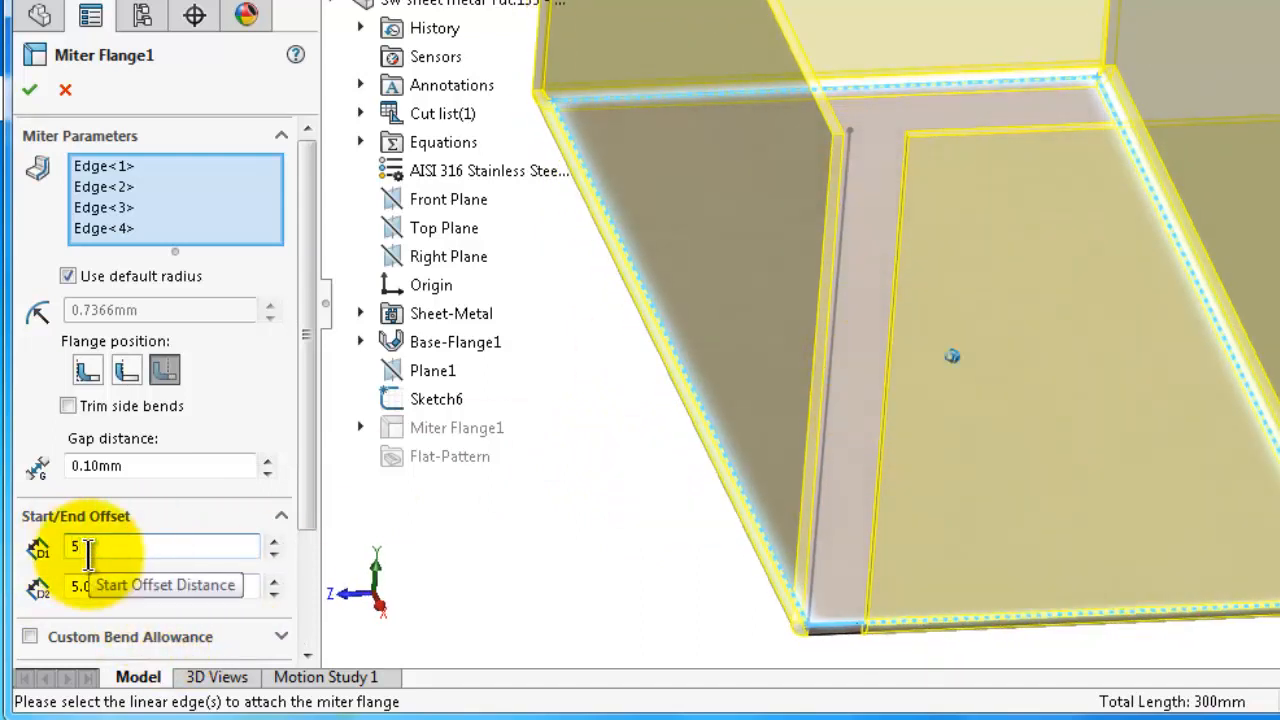
{"action": "middle_click_drag", "start_coordinate": [343, 591], "coordinate": [897, 320]}
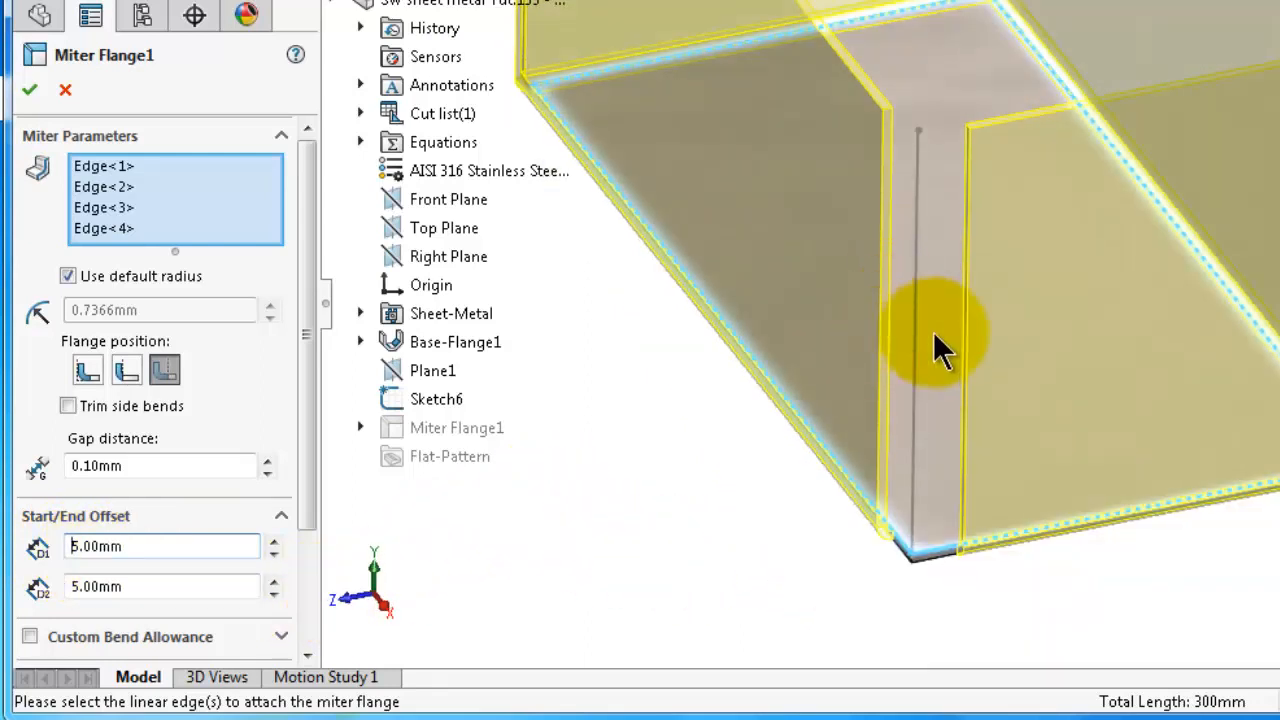
Set both the start and end offset distances of the miter flange to 2 mm
{"action": "left_click", "coordinate": [175, 545]}
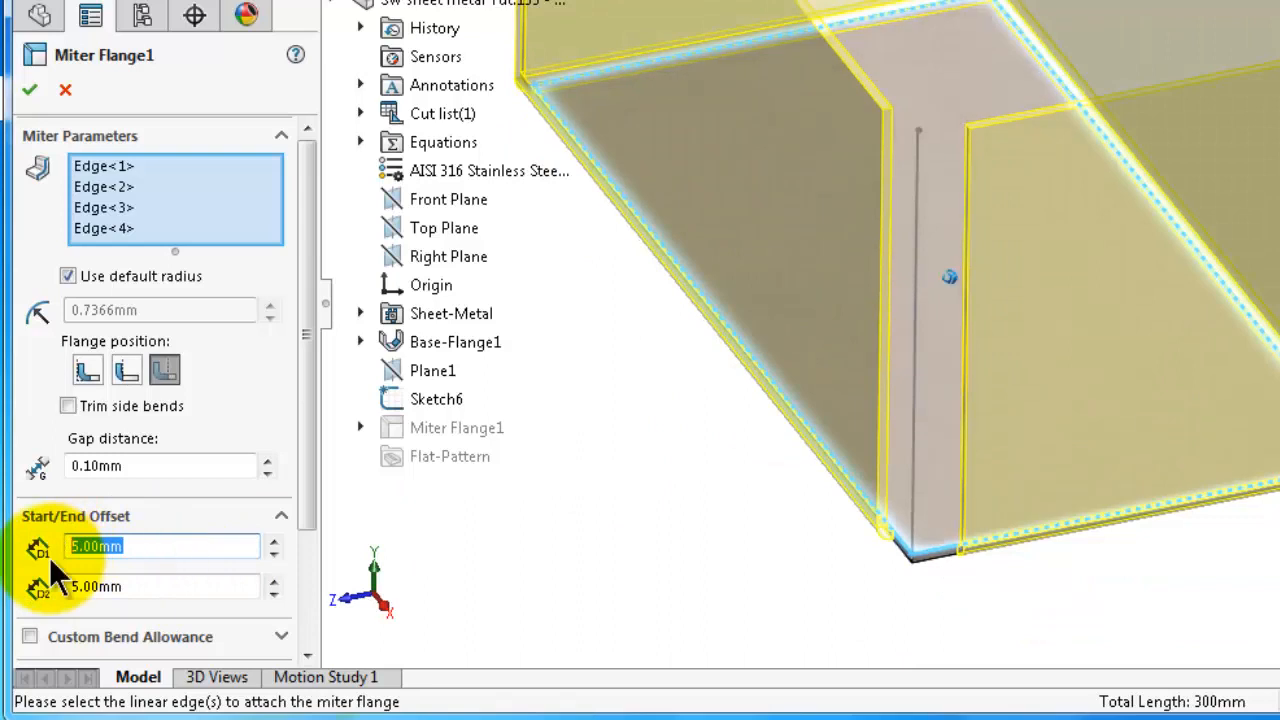
{"action": "type", "text": "2"}
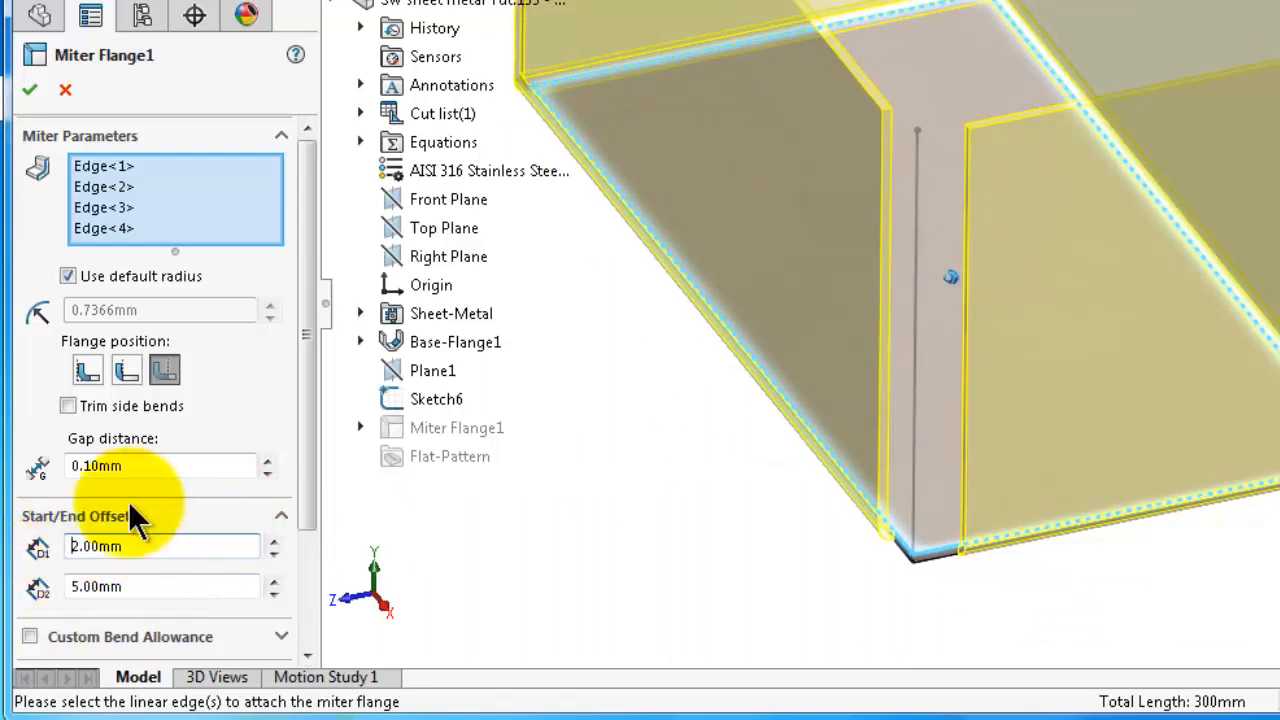
{"action": "key", "text": "Return"}
{"action": "left_click", "coordinate": [155, 590]}
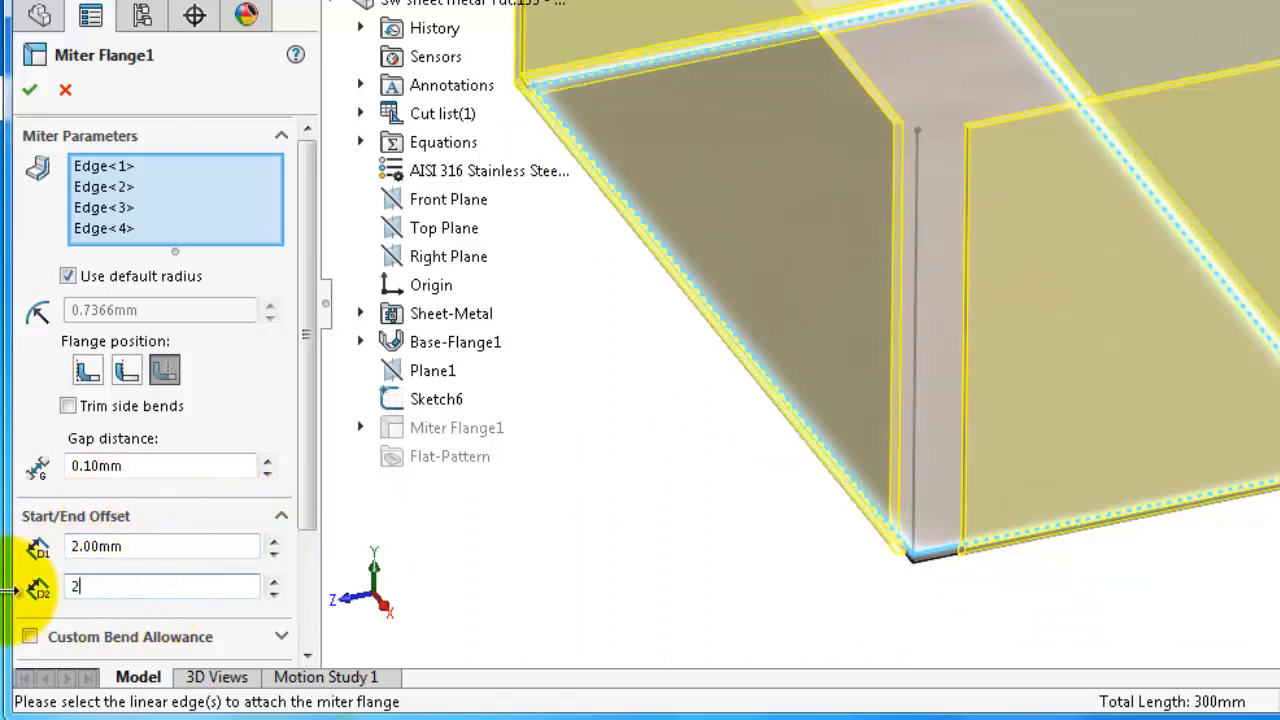
{"action": "type", "text": "2"}
{"action": "key", "text": "Return"}
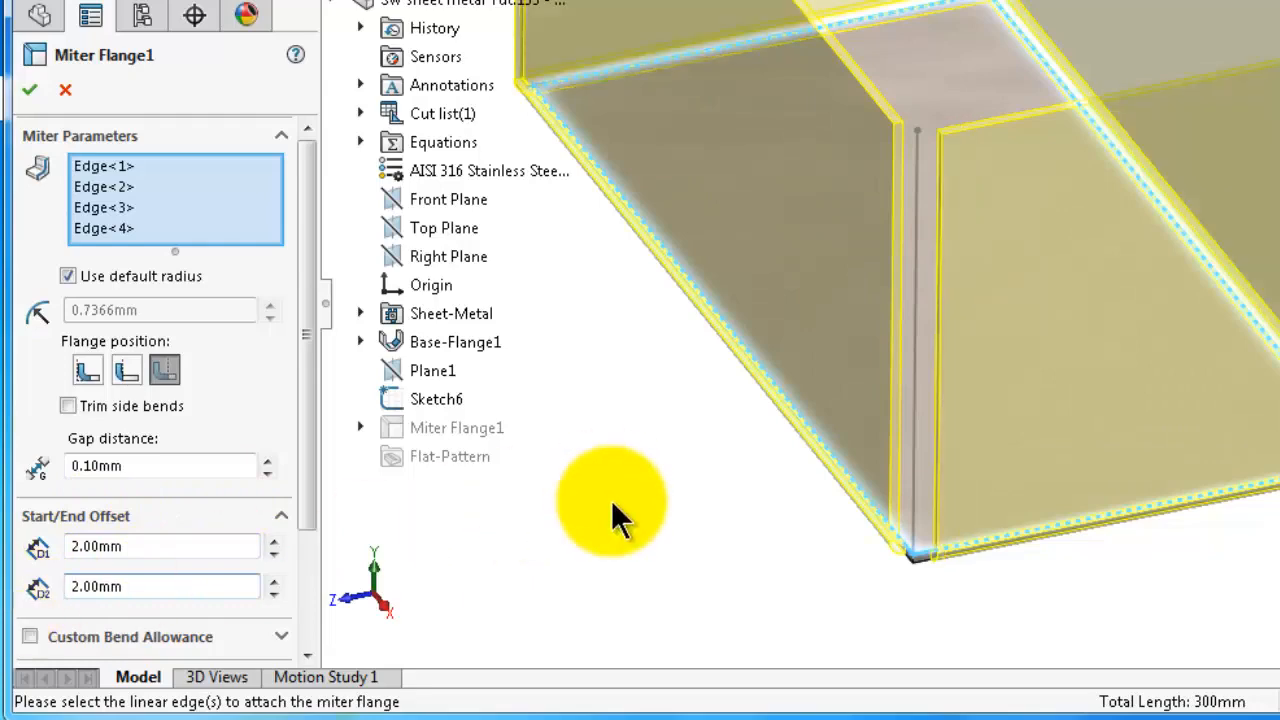
{"action": "scroll", "coordinate": [665, 575], "scroll_direction": "down", "scroll_amount": 2}
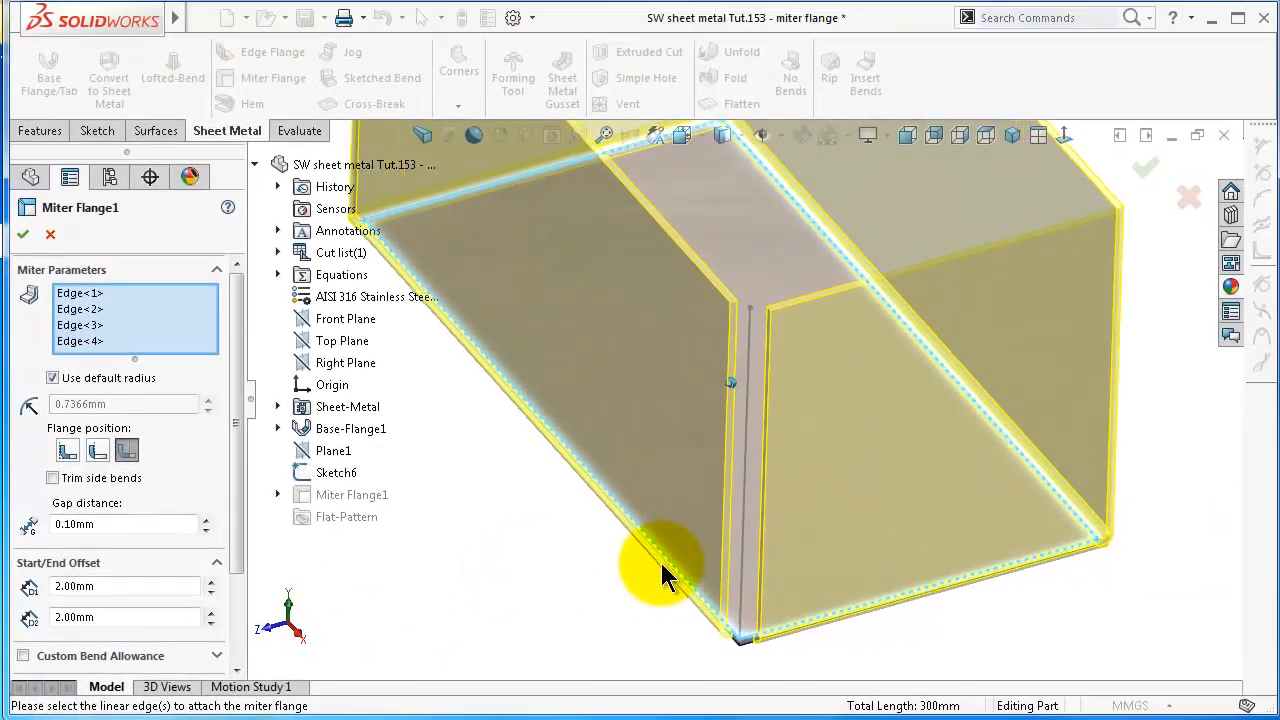
Complete the miter flange on the four base edges with the current gap and offset settings
{"action": "scroll", "coordinate": [665, 575], "scroll_direction": "down", "scroll_amount": 2}
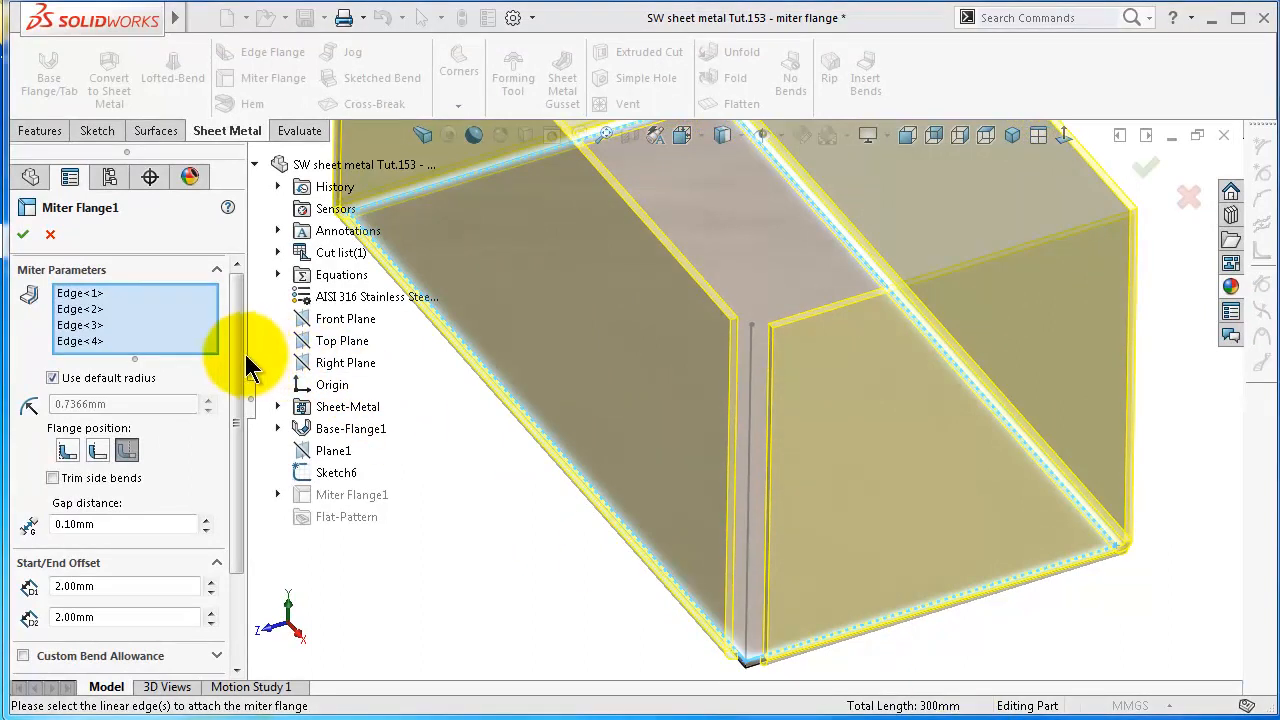
{"action": "left_click_drag", "start_coordinate": [237, 357], "coordinate": [129, 277]}
{"action": "left_click", "coordinate": [23, 234]}
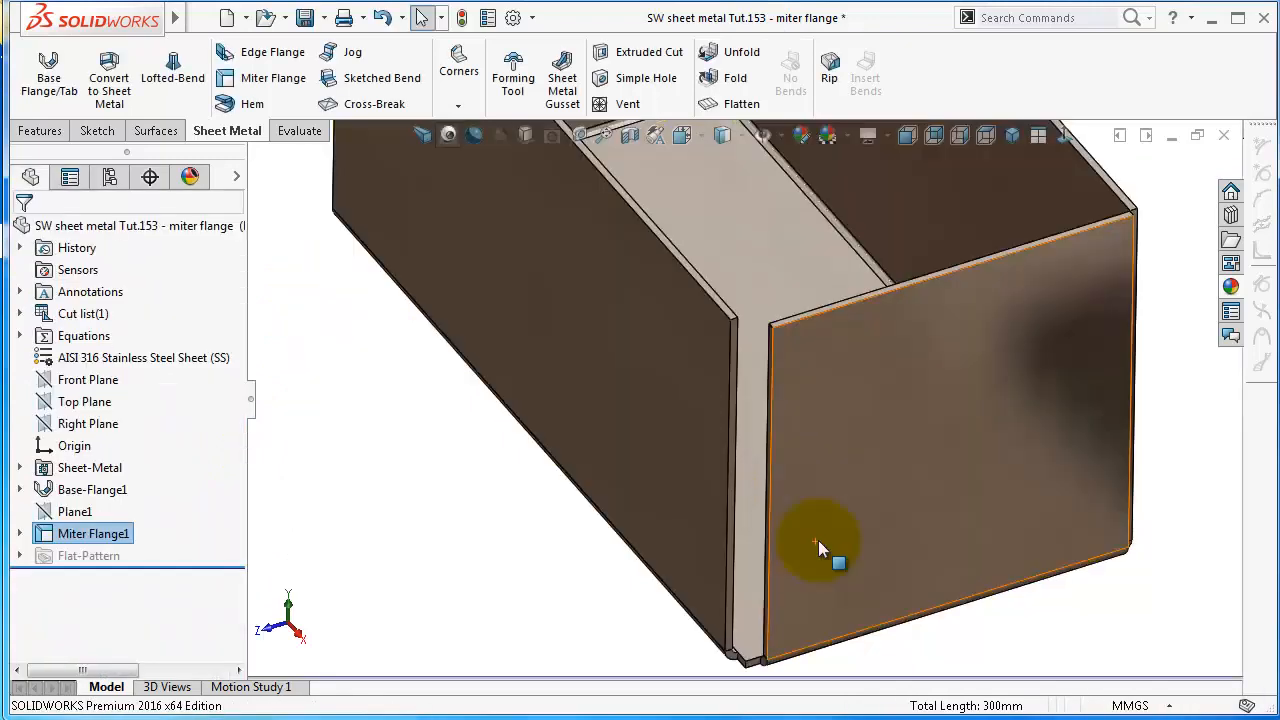
Examine the corners, walls and profile-line end of the flanged box from several directions
{"action": "scroll", "coordinate": [818, 540], "scroll_direction": "up", "scroll_amount": 3}
{"action": "middle_click_drag", "start_coordinate": [818, 535], "coordinate": [736, 522]}
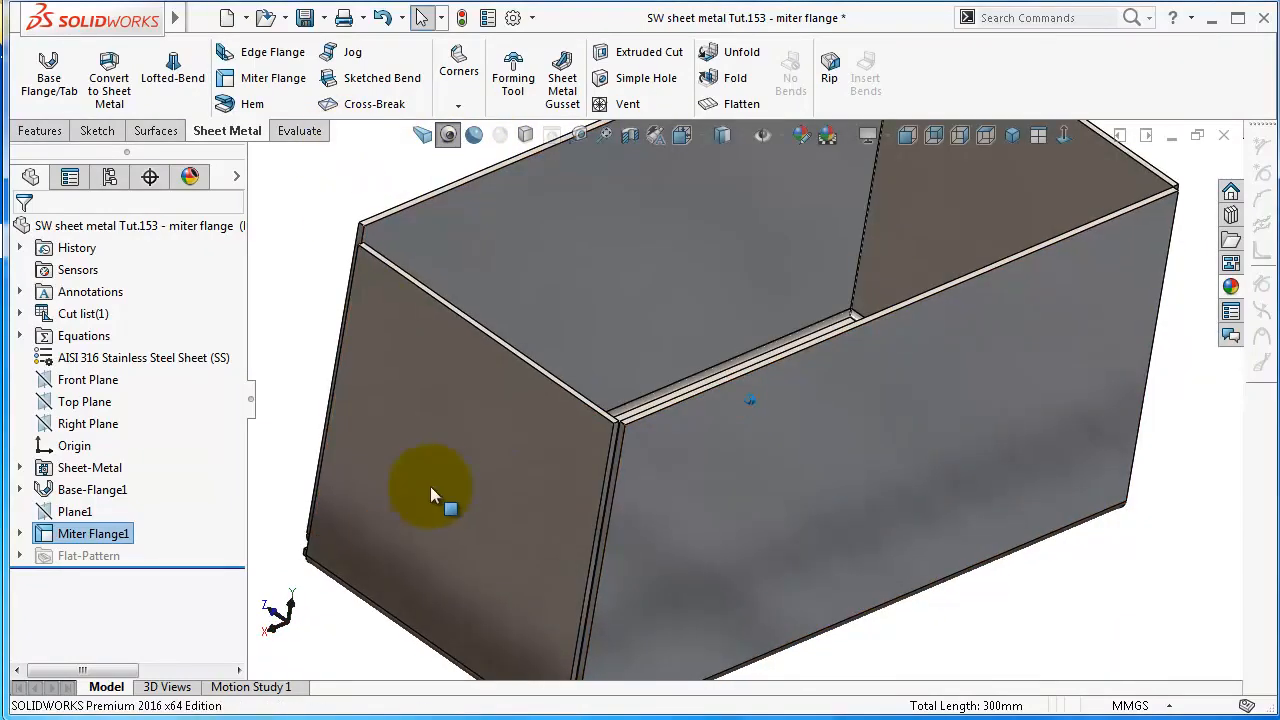
{"action": "scroll", "coordinate": [799, 388], "scroll_direction": "up", "scroll_amount": 1}
{"action": "middle_click_drag", "start_coordinate": [799, 388], "coordinate": [799, 388]}
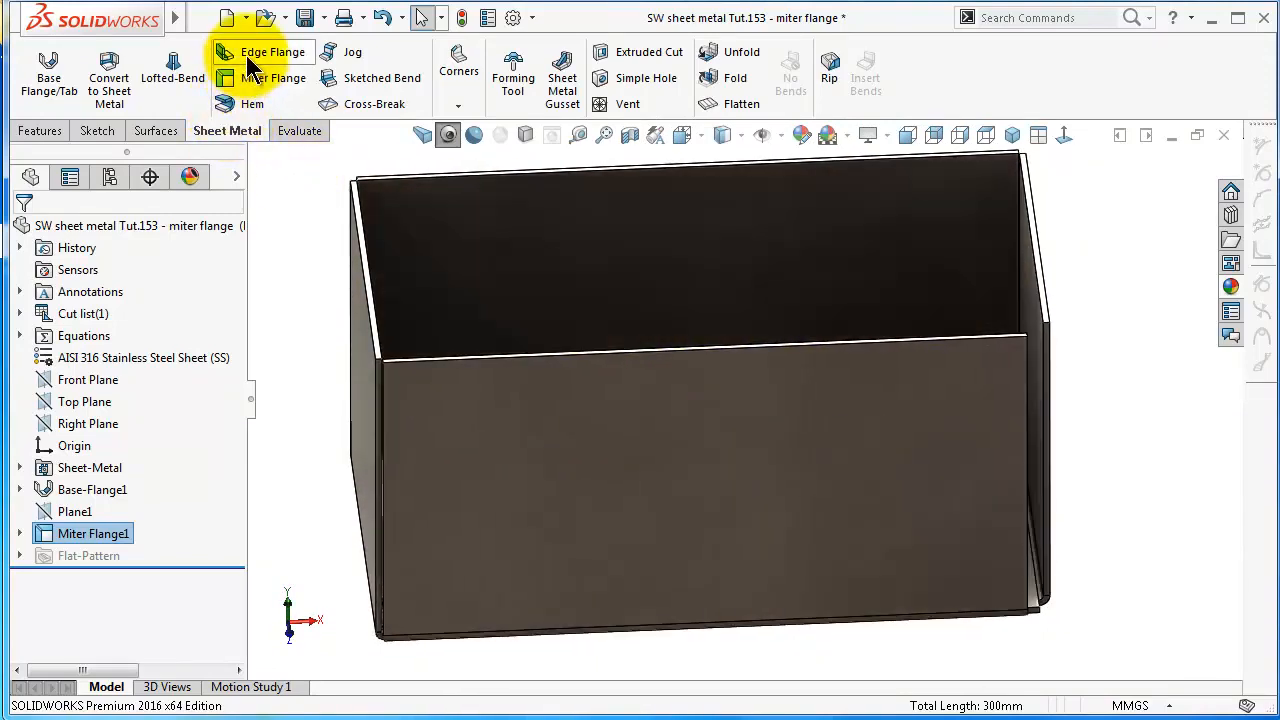
{"action": "middle_click_drag", "start_coordinate": [981, 557], "coordinate": [981, 557]}
{"action": "scroll", "coordinate": [943, 555], "scroll_direction": "down", "scroll_amount": 3}
{"action": "middle_click_drag", "start_coordinate": [906, 541], "coordinate": [770, 597]}
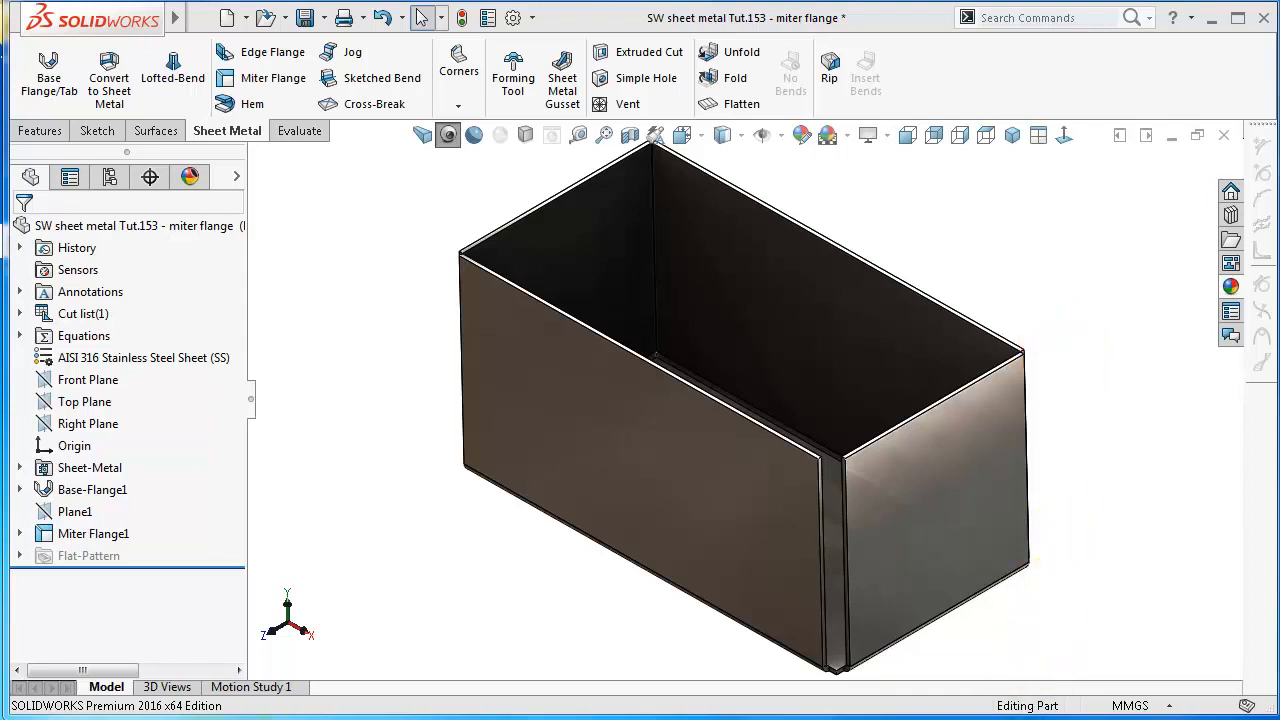
Check the tutorial outline in WordPad, return to SOLIDWORKS and bring up the Part1-150 document
{"action": "left_click", "coordinate": [262, 718]}
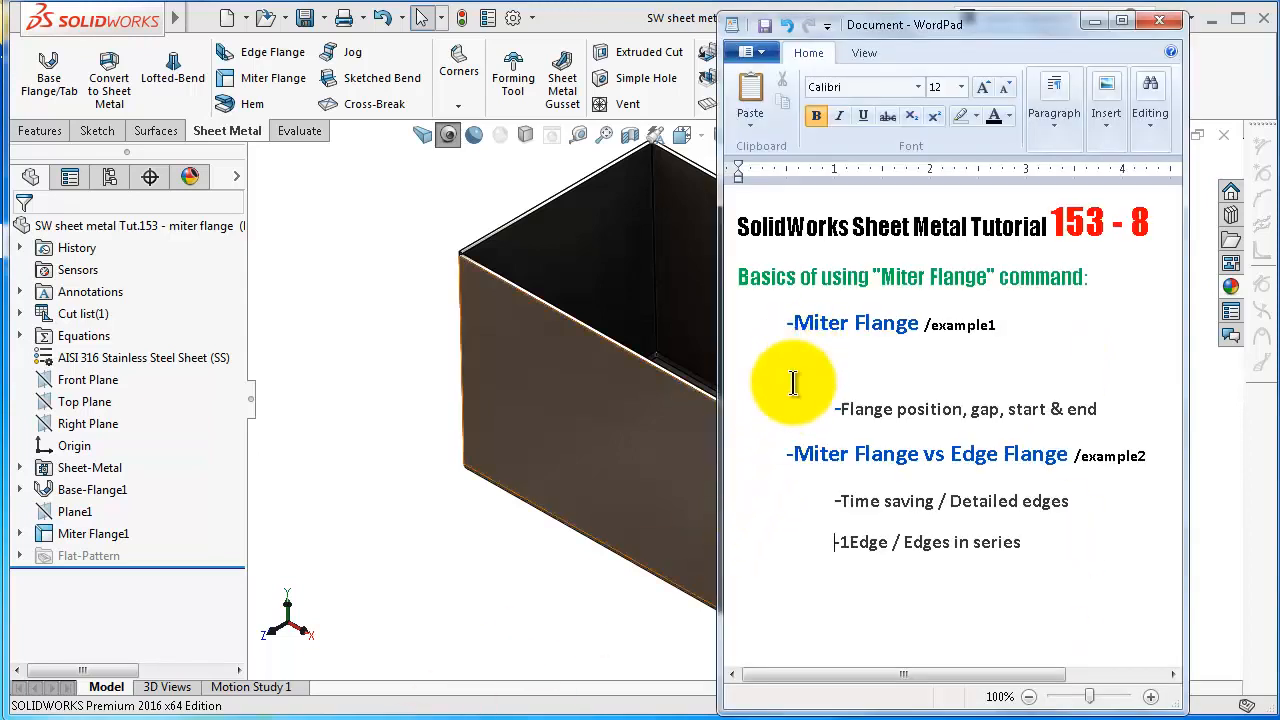
{"action": "left_click", "coordinate": [567, 599]}
{"action": "left_click", "coordinate": [1171, 137]}
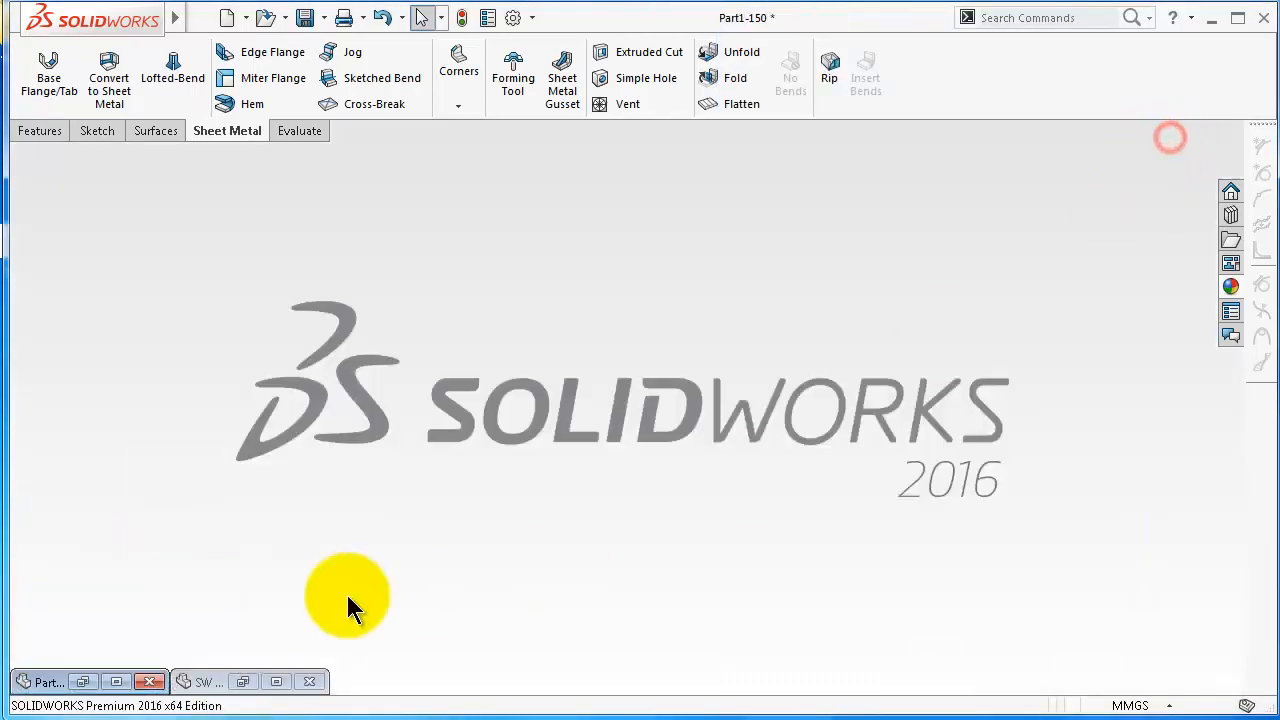
{"action": "double_click", "coordinate": [45, 683]}
{"action": "middle_click_drag", "start_coordinate": [617, 537], "coordinate": [812, 296]}
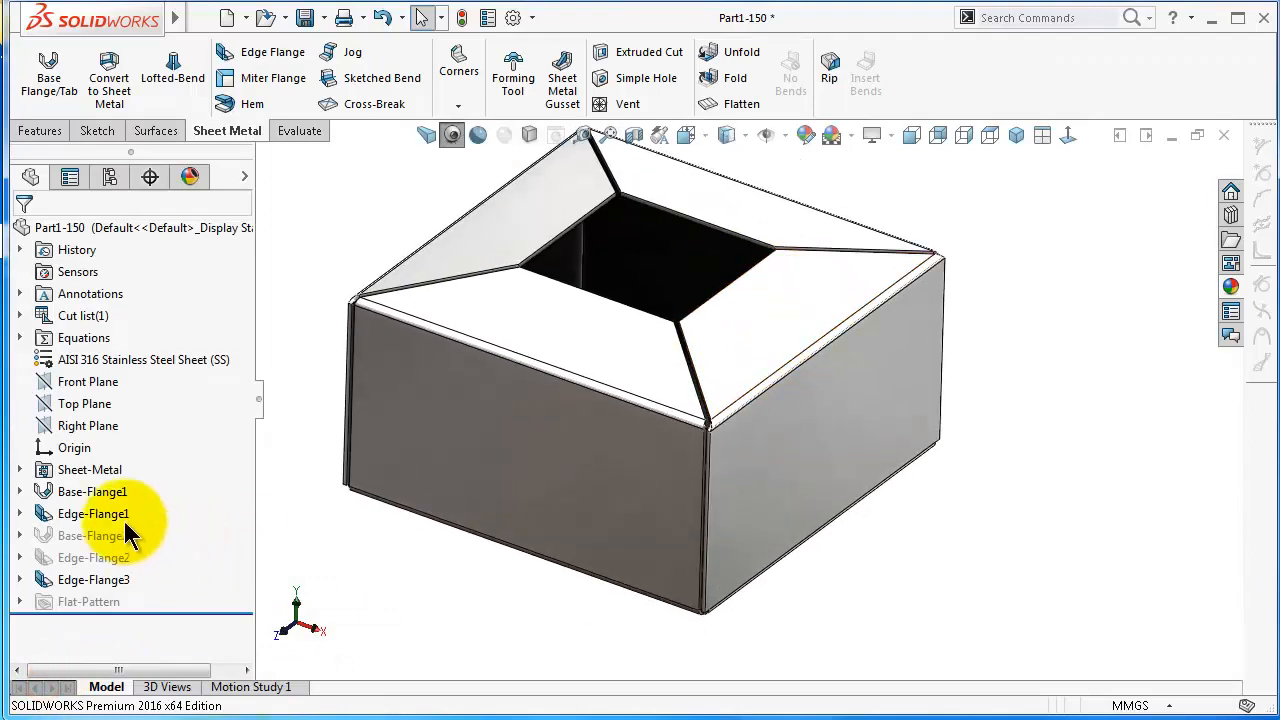
Examine which faces of the Part1-150 box belong to Base-Flange1, Edge-Flange1 and Edge-Flange3
{"action": "left_click", "coordinate": [118, 491]}
{"action": "middle_click_drag", "start_coordinate": [686, 567], "coordinate": [720, 571]}
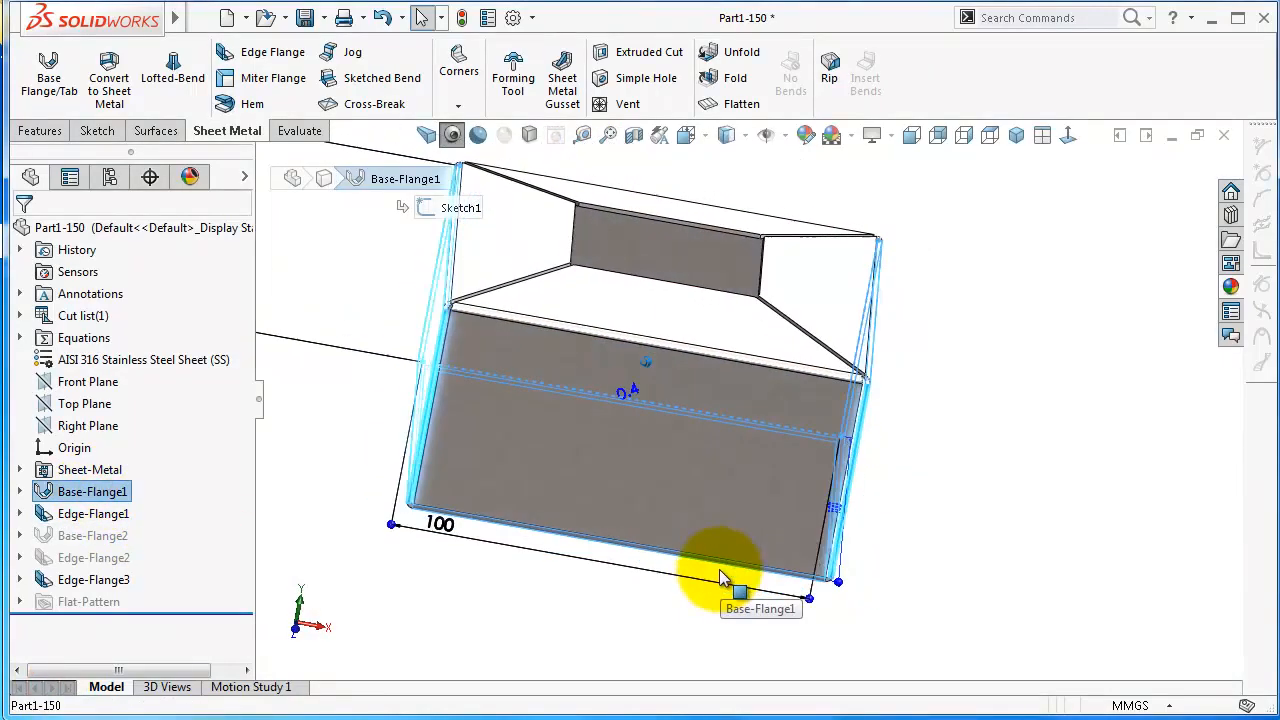
{"action": "left_click", "coordinate": [97, 518]}
{"action": "left_click", "coordinate": [115, 580]}
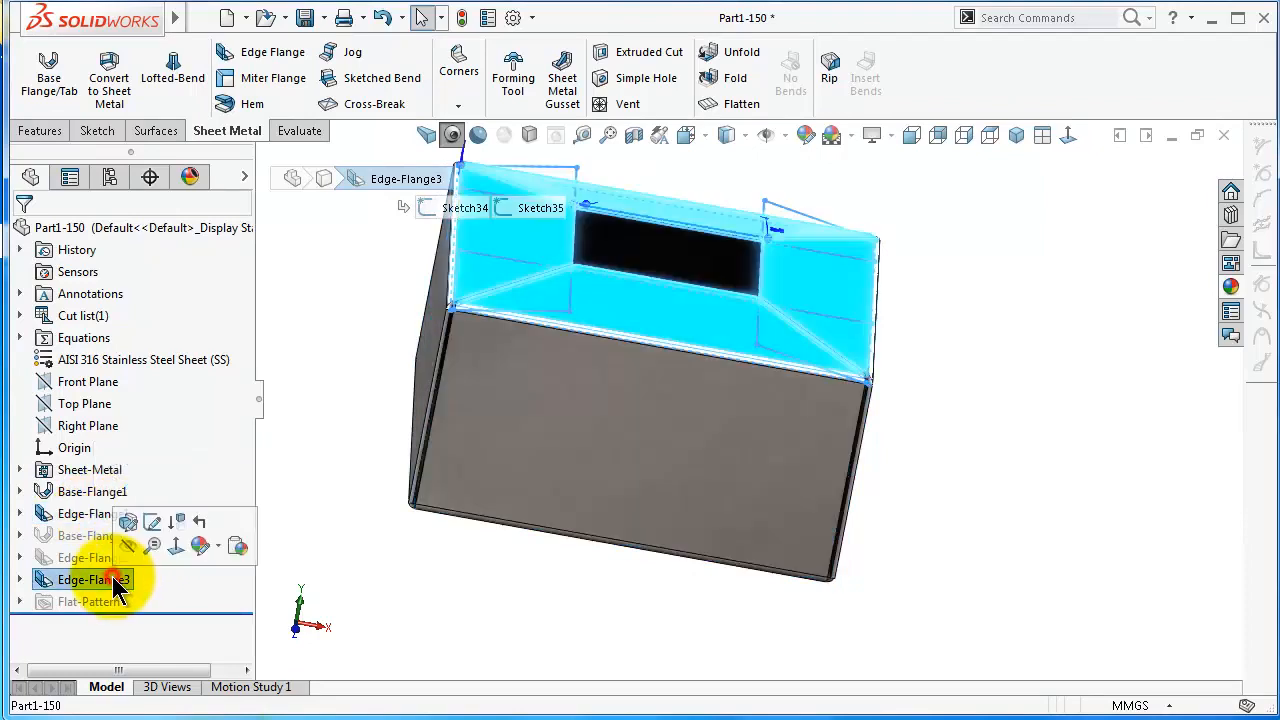
{"action": "scroll", "coordinate": [847, 483], "scroll_direction": "up", "scroll_amount": 1}
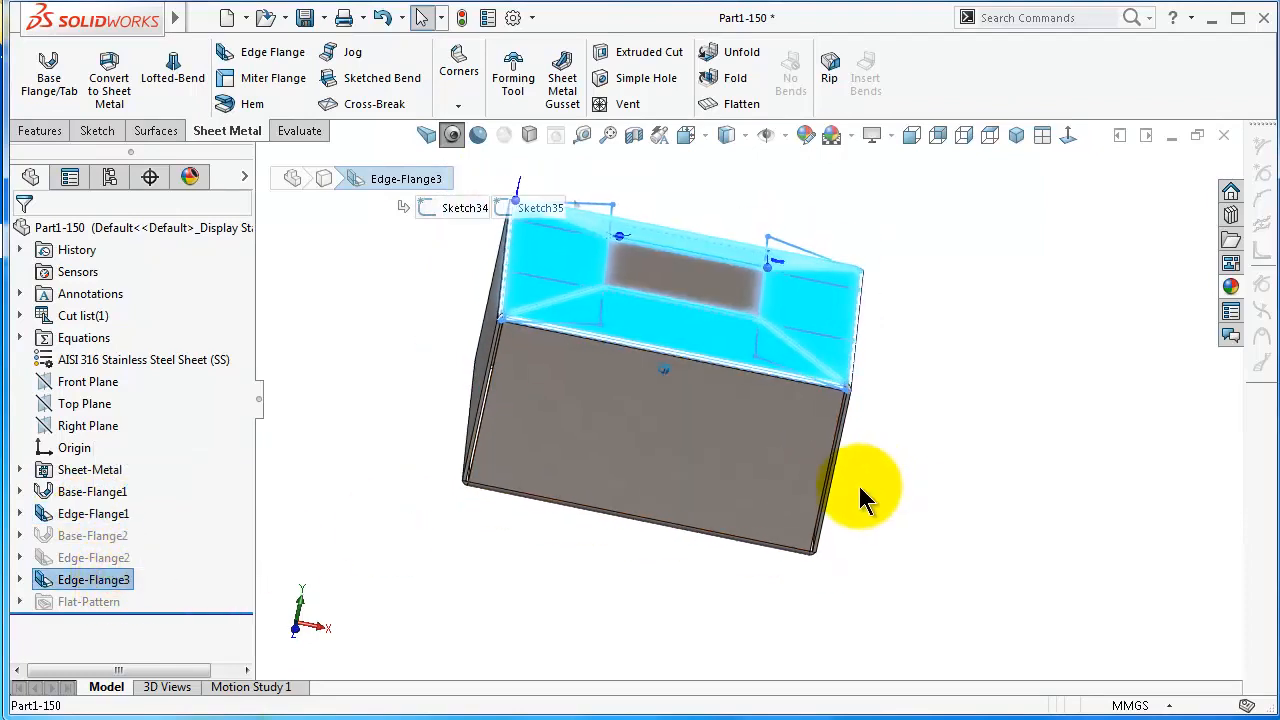
{"action": "key", "text": "ctrl+7"}
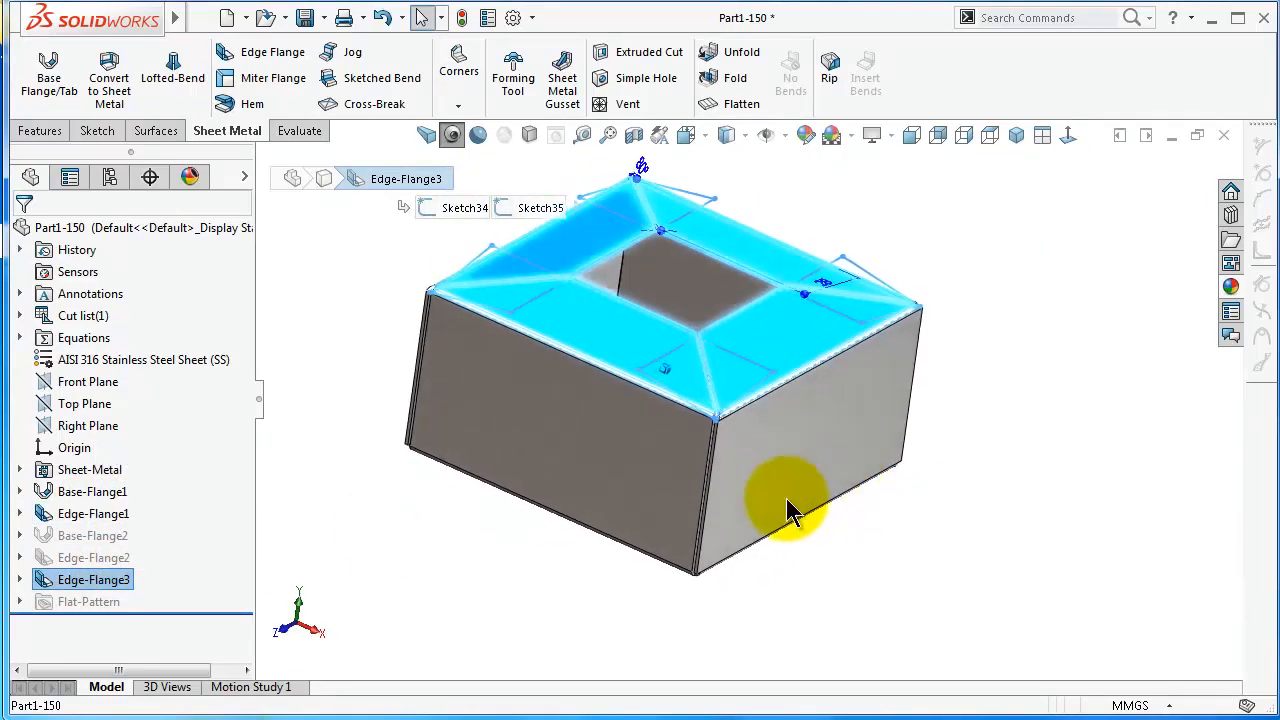
{"action": "left_click", "coordinate": [80, 494]}
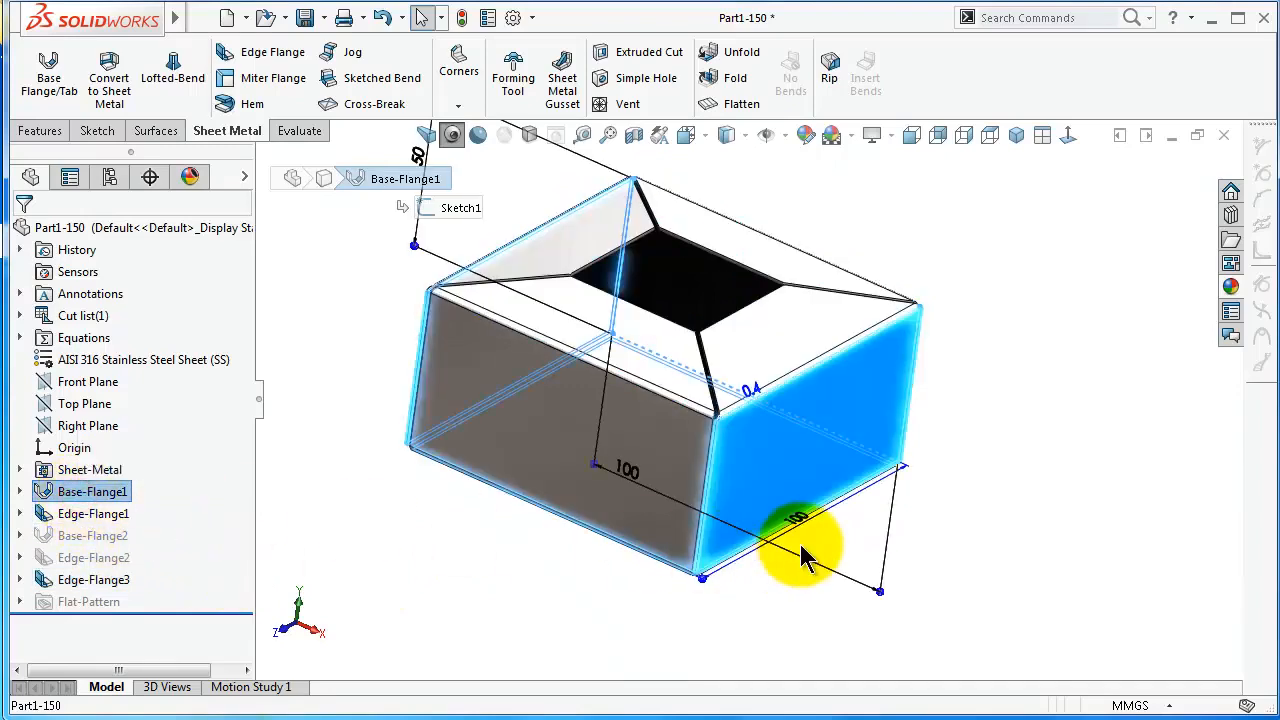
{"action": "mouse_move", "coordinate": [806, 549]}
{"action": "middle_mouse_down"}
{"action": "mouse_move", "coordinate": [750, 480]}
{"action": "mouse_move", "coordinate": [595, 464]}
{"action": "mouse_move", "coordinate": [600, 478]}
{"action": "mouse_move", "coordinate": [357, 523]}
{"action": "middle_mouse_up"}
{"action": "left_click", "coordinate": [82, 516]}
{"action": "mouse_move", "coordinate": [671, 523]}
{"action": "middle_mouse_down"}
{"action": "mouse_move", "coordinate": [741, 466]}
{"action": "mouse_move", "coordinate": [600, 464]}
{"action": "mouse_move", "coordinate": [571, 382]}
{"action": "middle_mouse_up"}
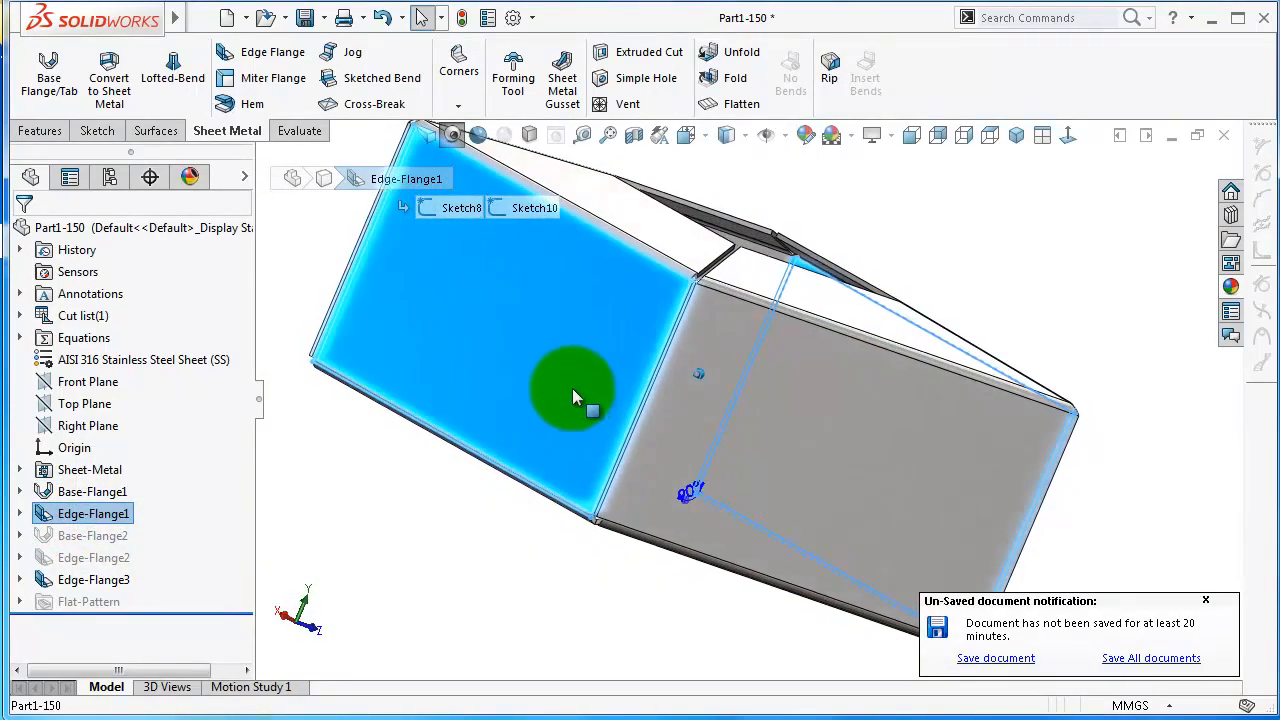
{"action": "left_click", "coordinate": [125, 580]}
{"action": "middle_click_drag", "start_coordinate": [290, 566], "coordinate": [613, 470]}
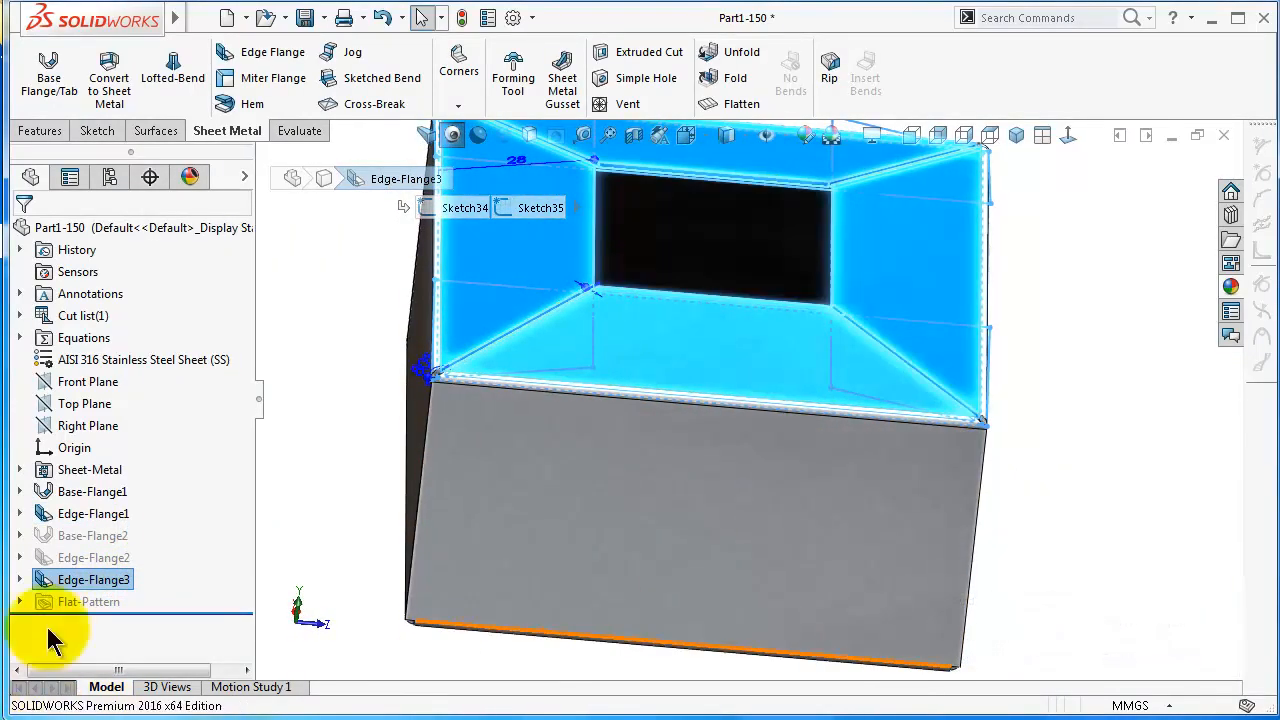
{"action": "left_click", "coordinate": [95, 580]}
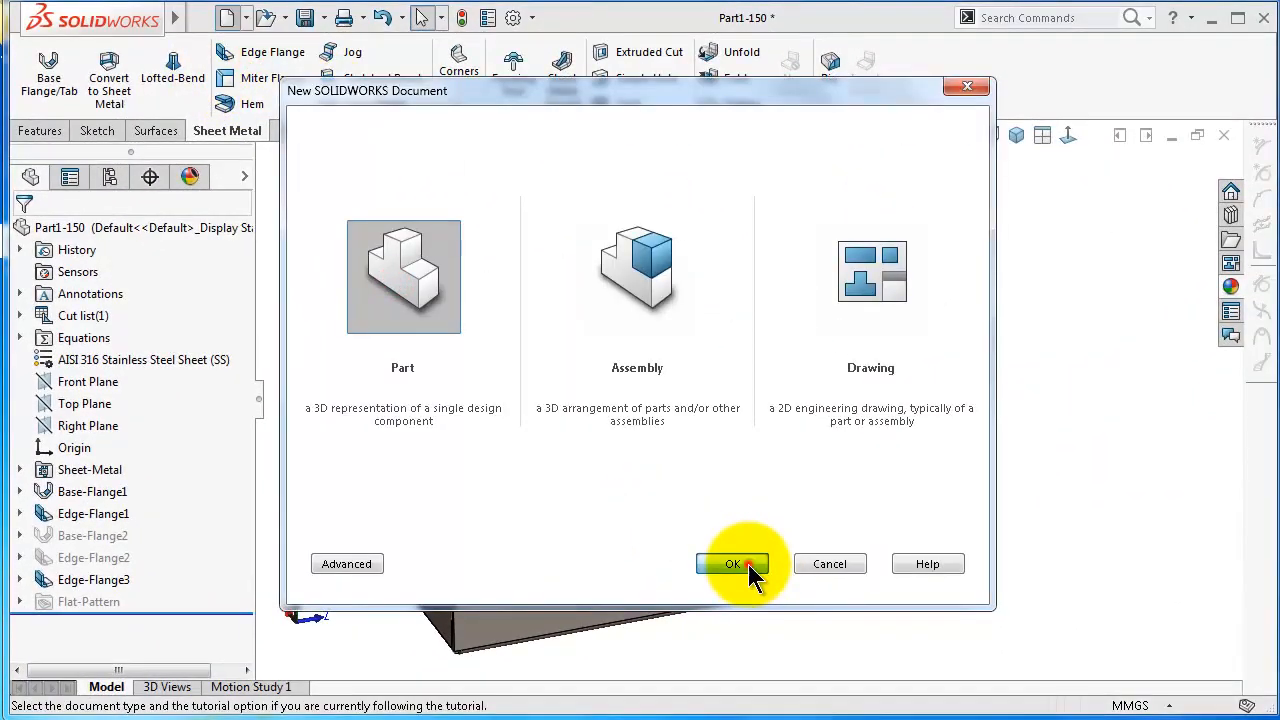
Create a new part and sketch a center rectangle about 188 x 120 mm on the Top Plane, centred on the origin
{"action": "left_click", "coordinate": [747, 565]}
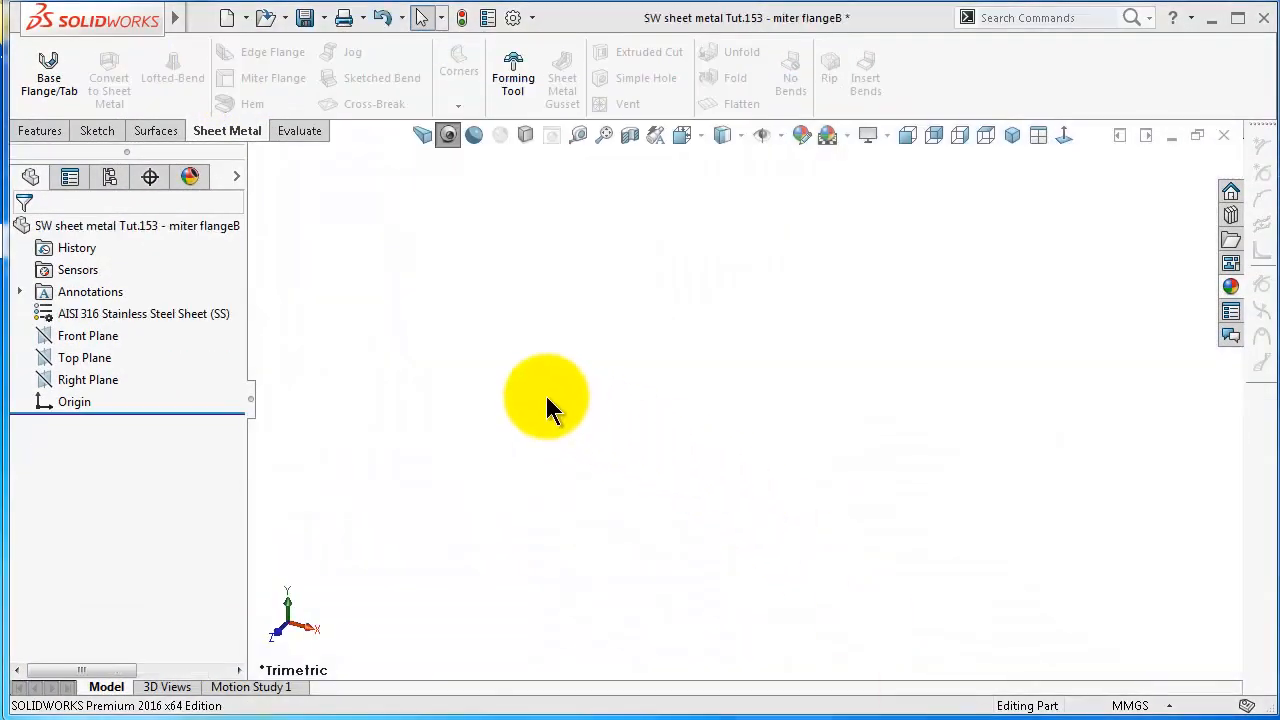
{"action": "left_click", "coordinate": [99, 359]}
{"action": "left_click", "coordinate": [111, 331]}
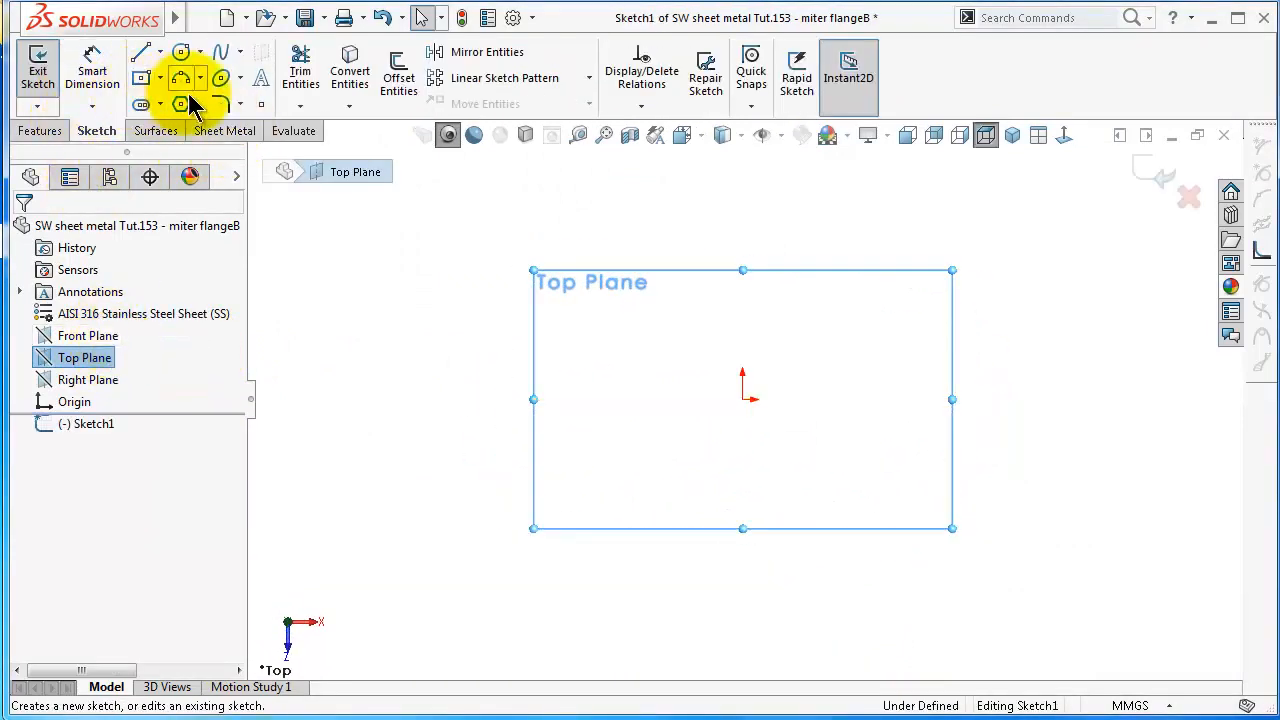
{"action": "left_click", "coordinate": [142, 78]}
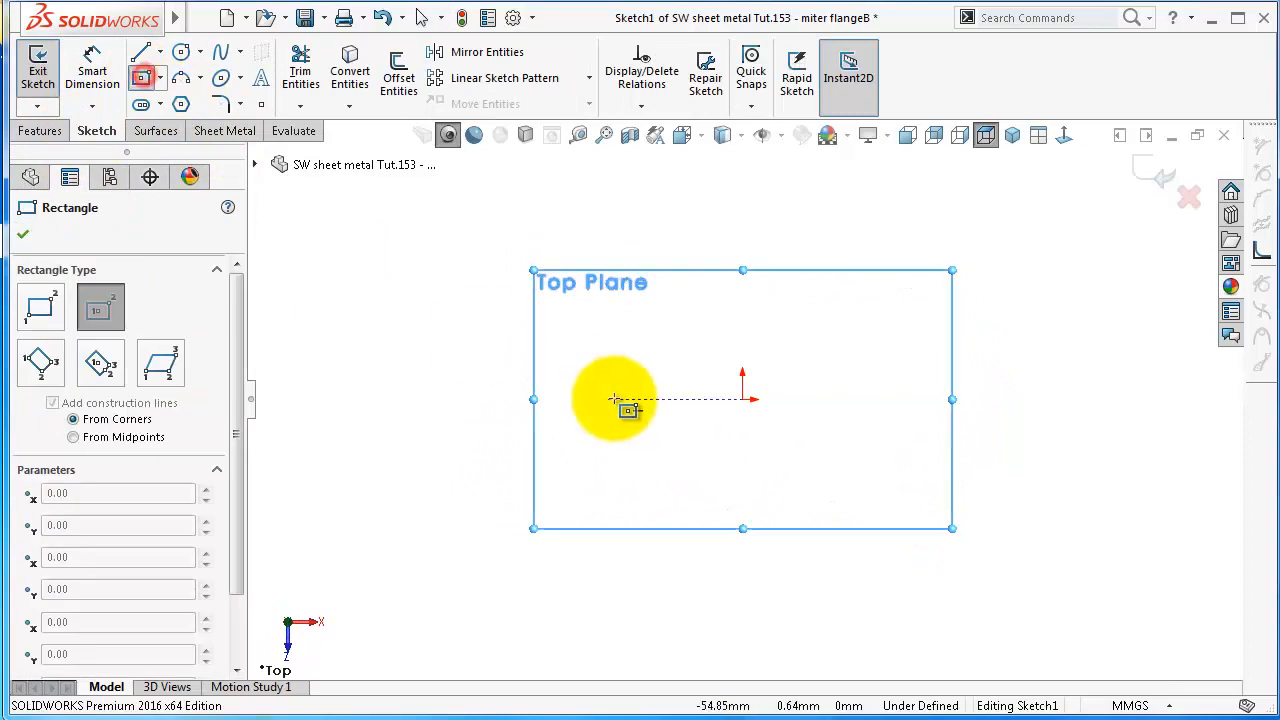
{"action": "left_click", "coordinate": [742, 399]}
{"action": "left_click", "coordinate": [522, 258]}
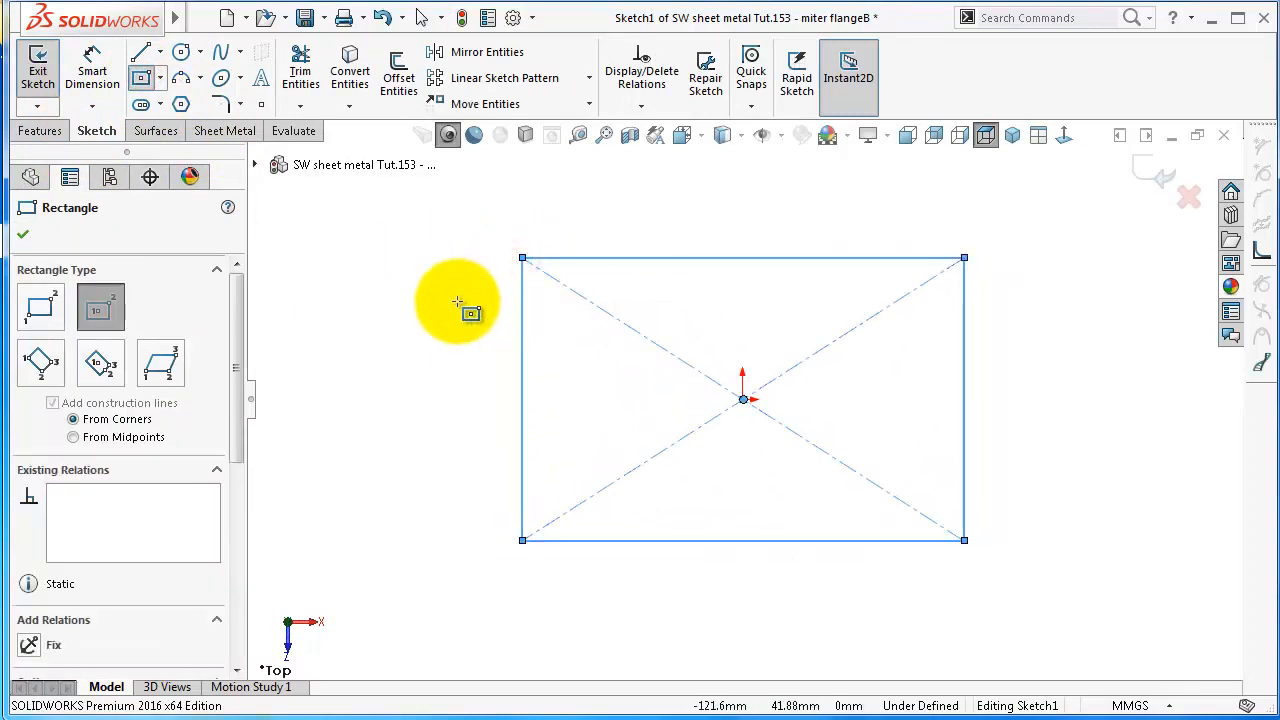
{"action": "key", "text": "Escape"}
Make two adjacent sides of the rectangle equal and dimension the vertical side at 100 mm
{"action": "left_click", "coordinate": [615, 259]}
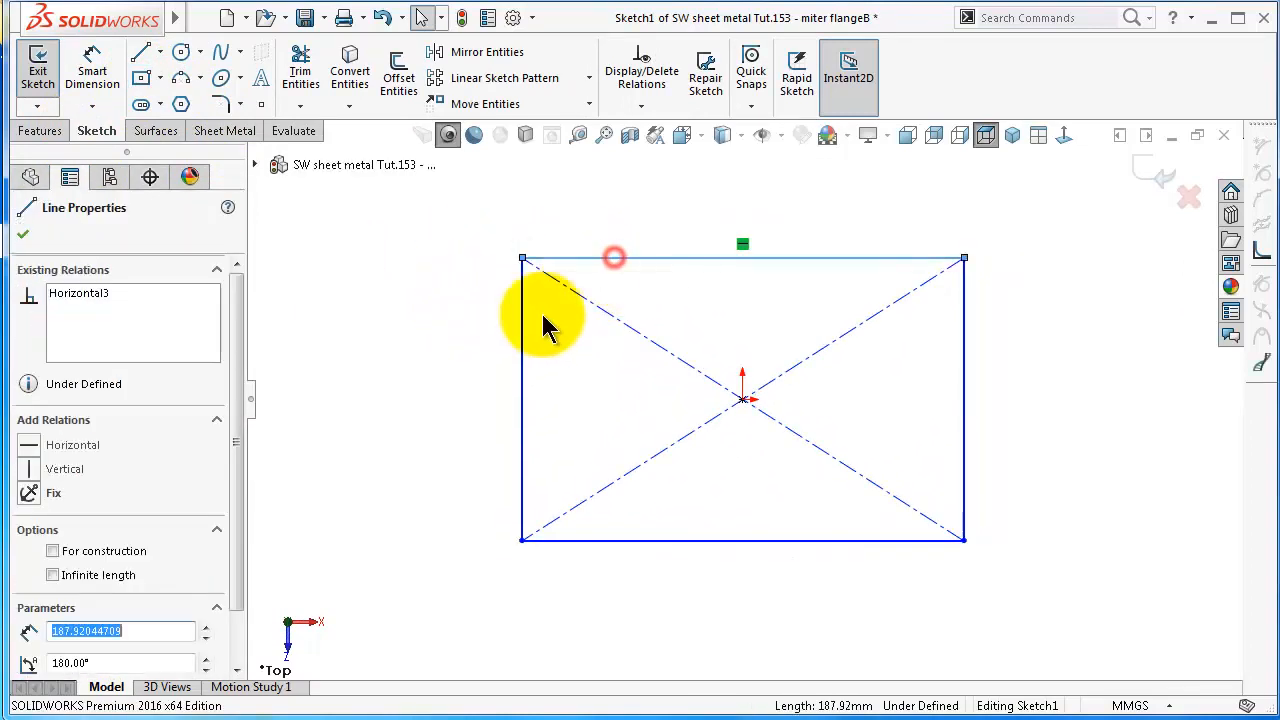
{"action": "left_click", "coordinate": [523, 318], "text": "ctrl"}
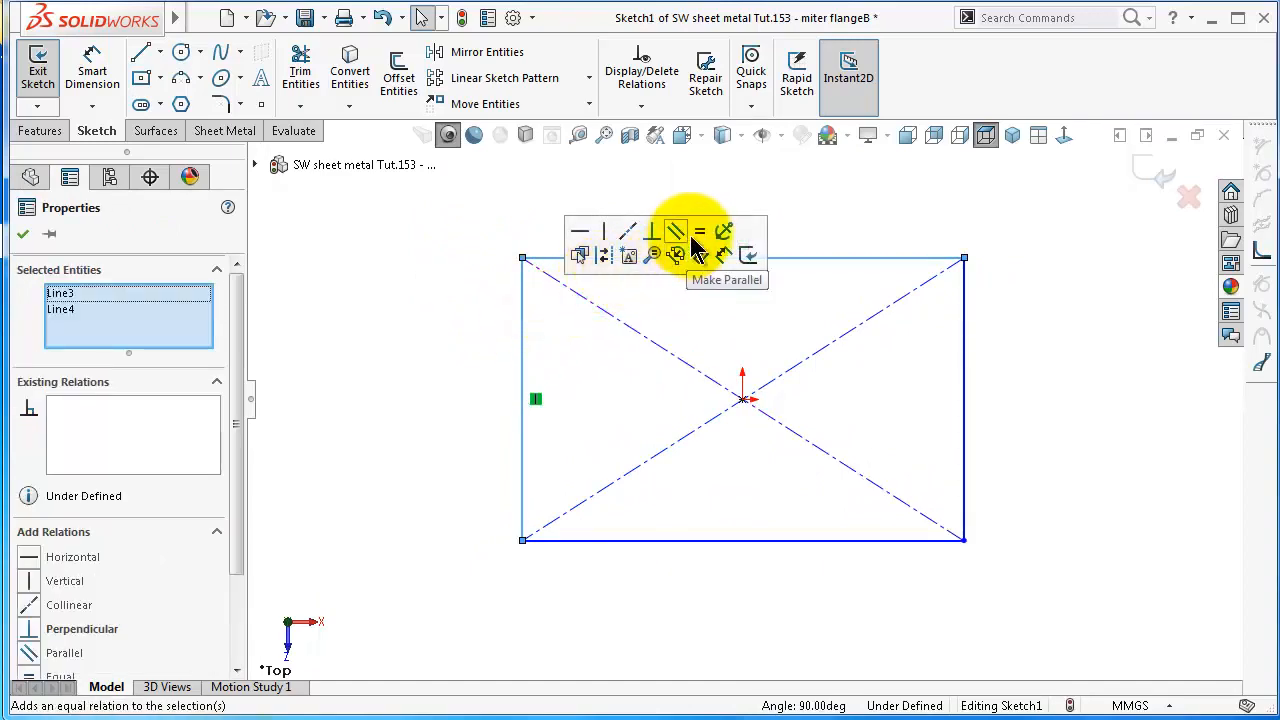
{"action": "left_click", "coordinate": [698, 234]}
{"action": "left_click", "coordinate": [508, 323]}
{"action": "right_click_drag", "start_coordinate": [508, 323], "coordinate": [506, 242]}
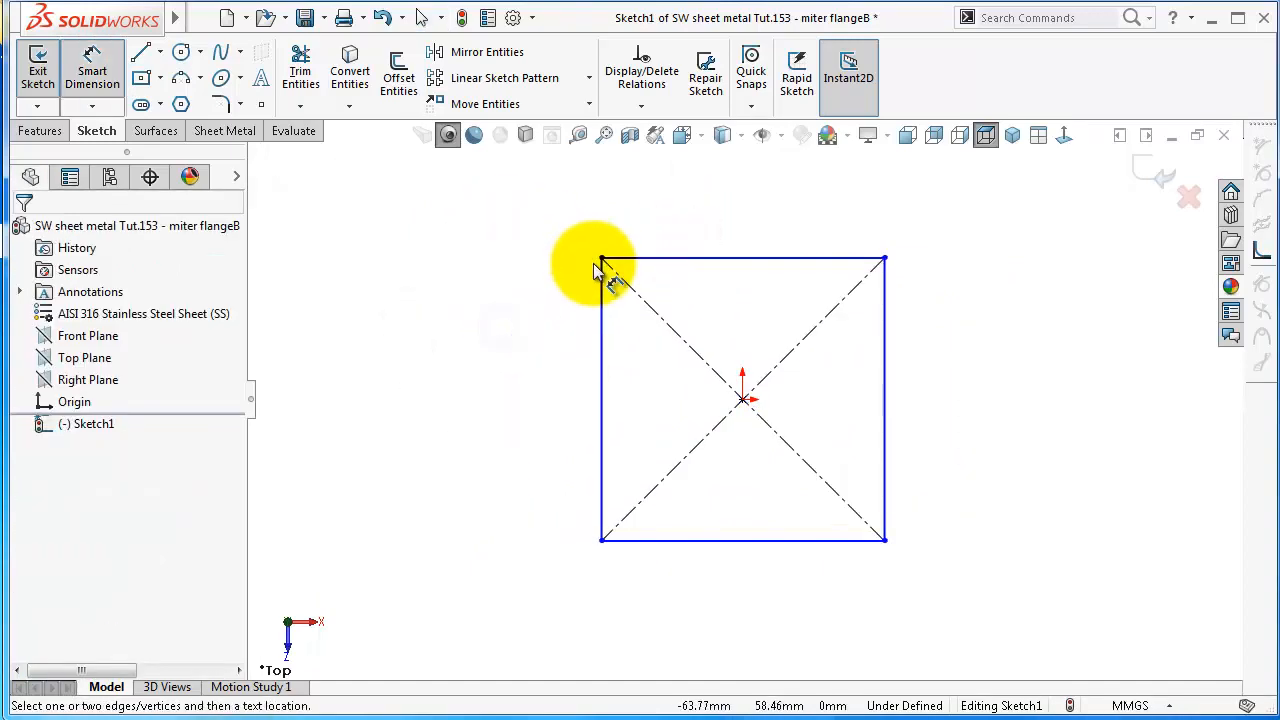
{"action": "left_click", "coordinate": [603, 287]}
{"action": "left_click", "coordinate": [546, 278]}
{"action": "type", "text": "100"}
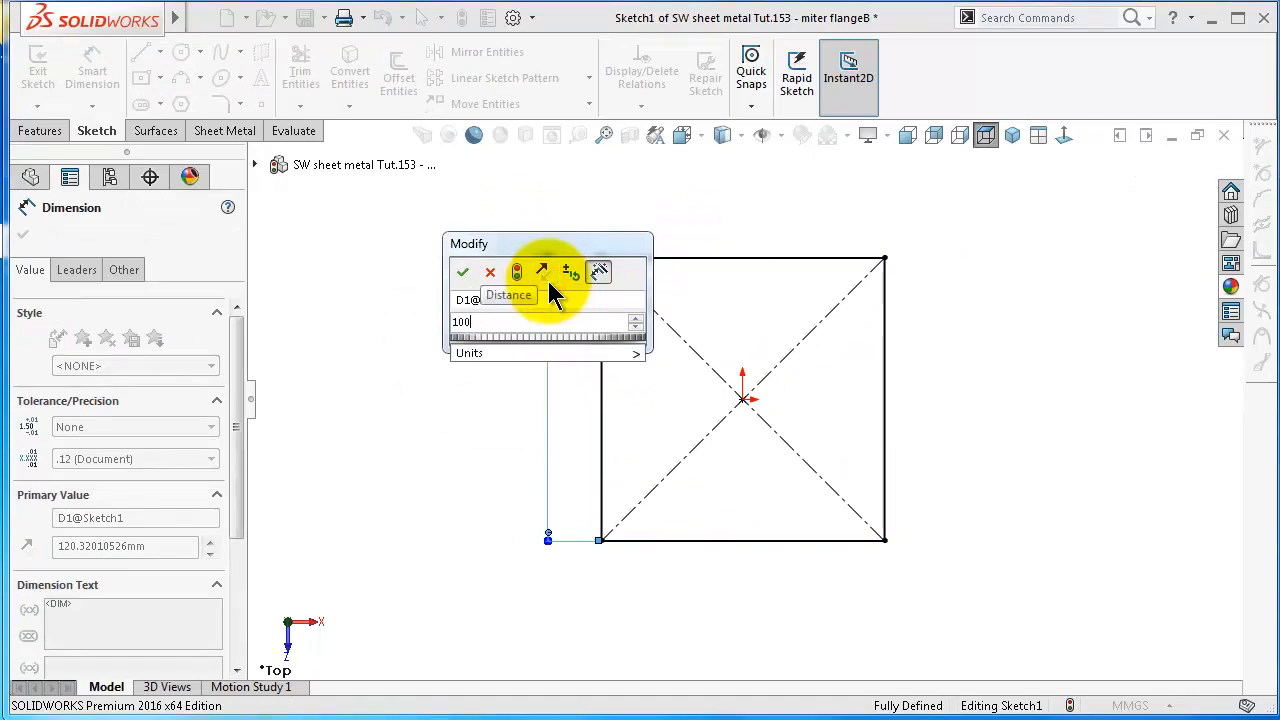
{"action": "key", "text": "Return"}
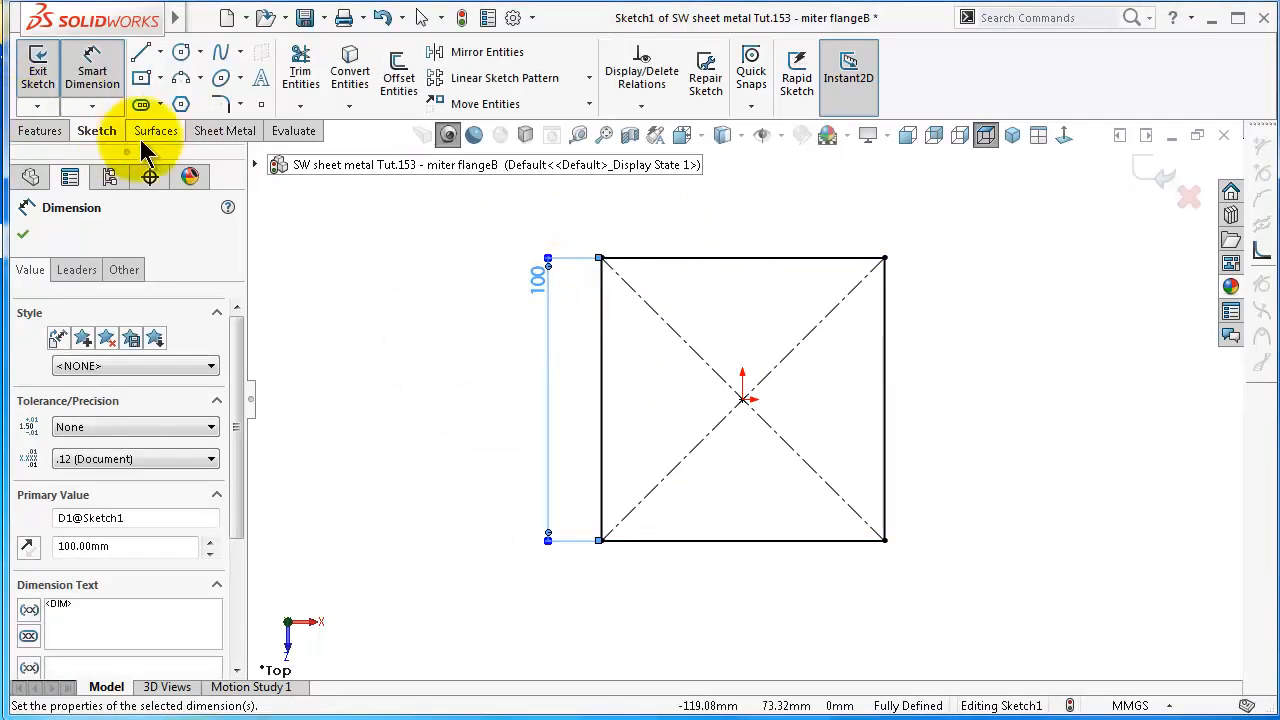
Create a sheet metal base flange from the 100 mm square sketch
{"action": "left_click", "coordinate": [196, 132]}
{"action": "left_click", "coordinate": [68, 75]}
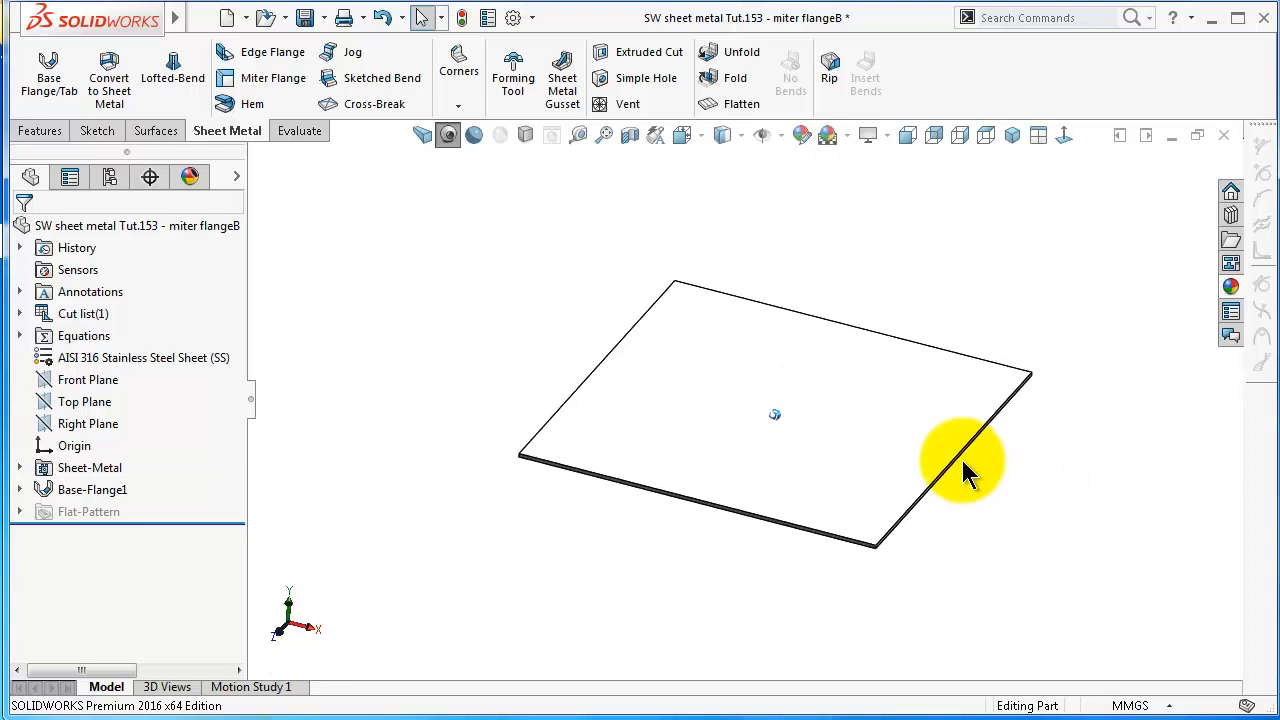
{"action": "middle_click_drag", "start_coordinate": [963, 460], "coordinate": [963, 460]}
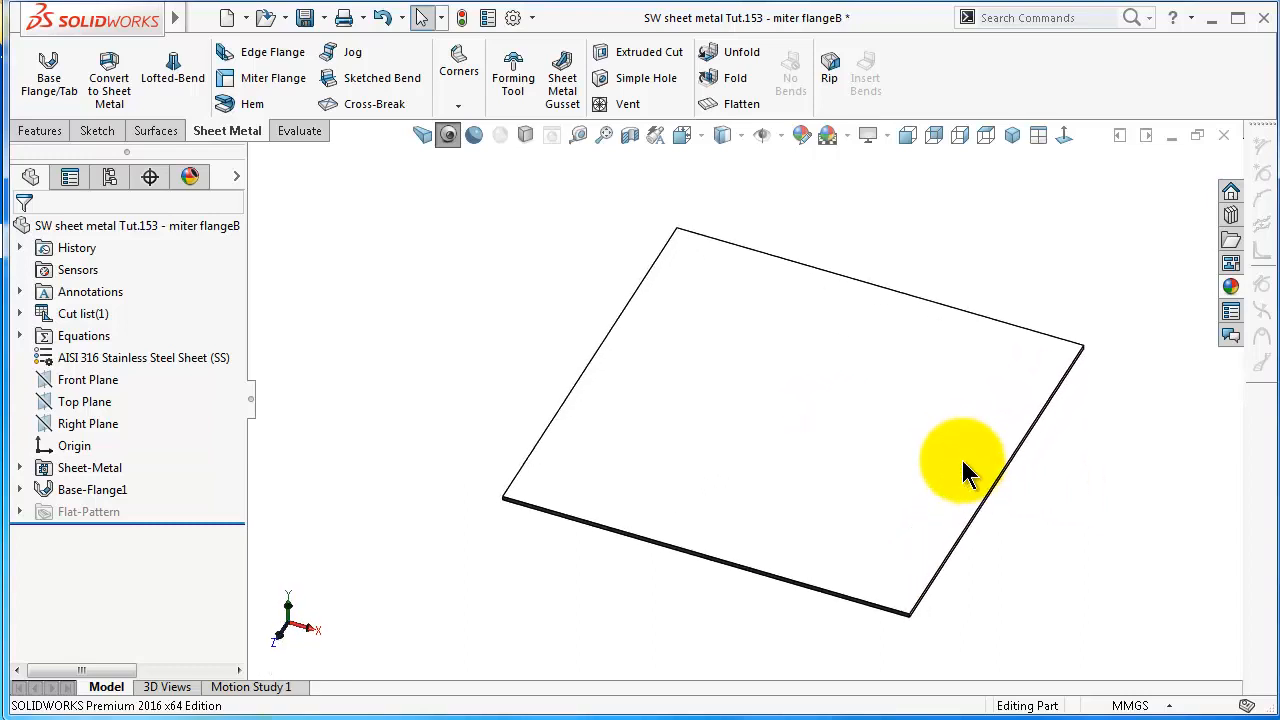
Start a miter flange at the front edge's corner and sketch its profile: a vertical line from the origin plus an inward-slanting line from its upper end
{"action": "left_click", "coordinate": [258, 74]}
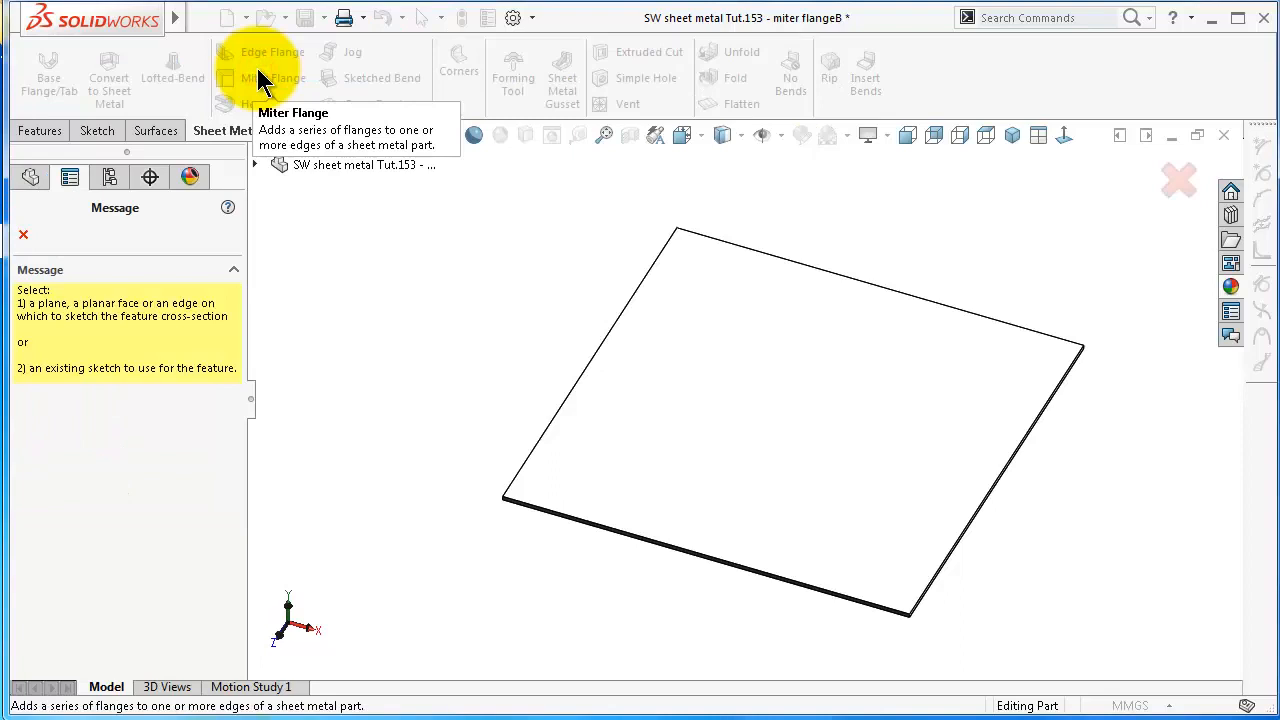
{"action": "left_click", "coordinate": [855, 605]}
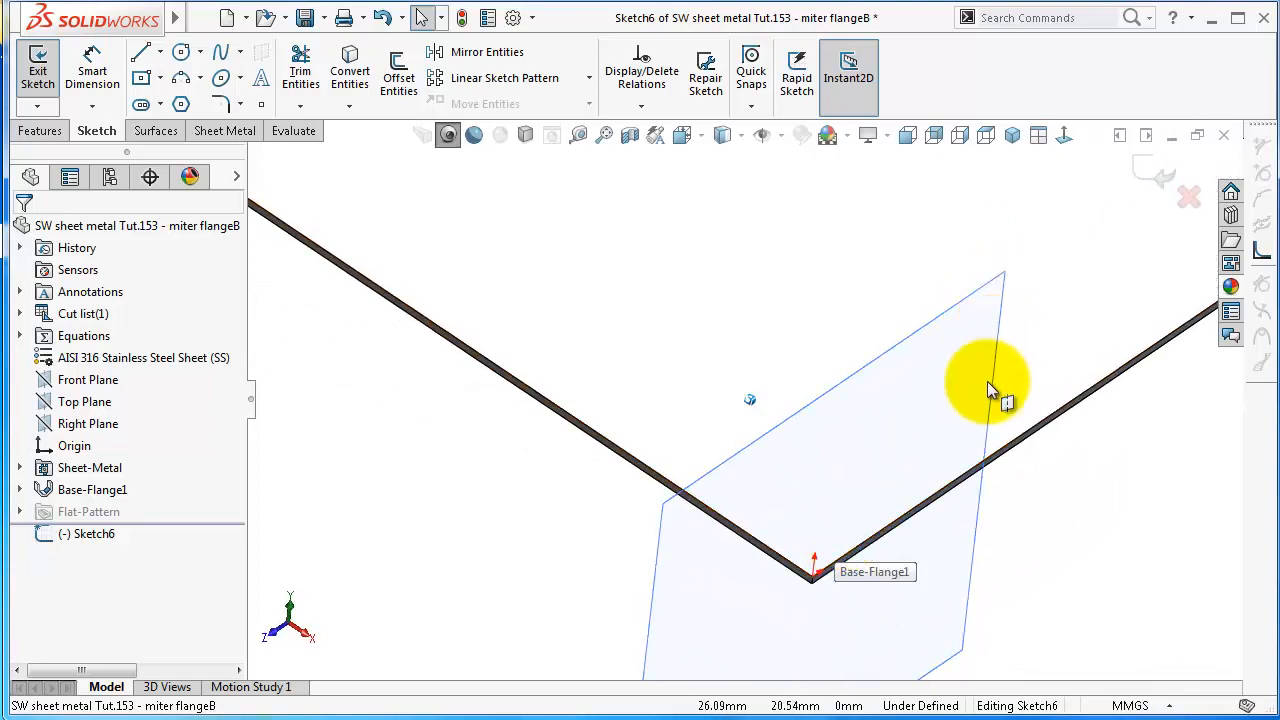
{"action": "left_click", "coordinate": [1060, 135]}
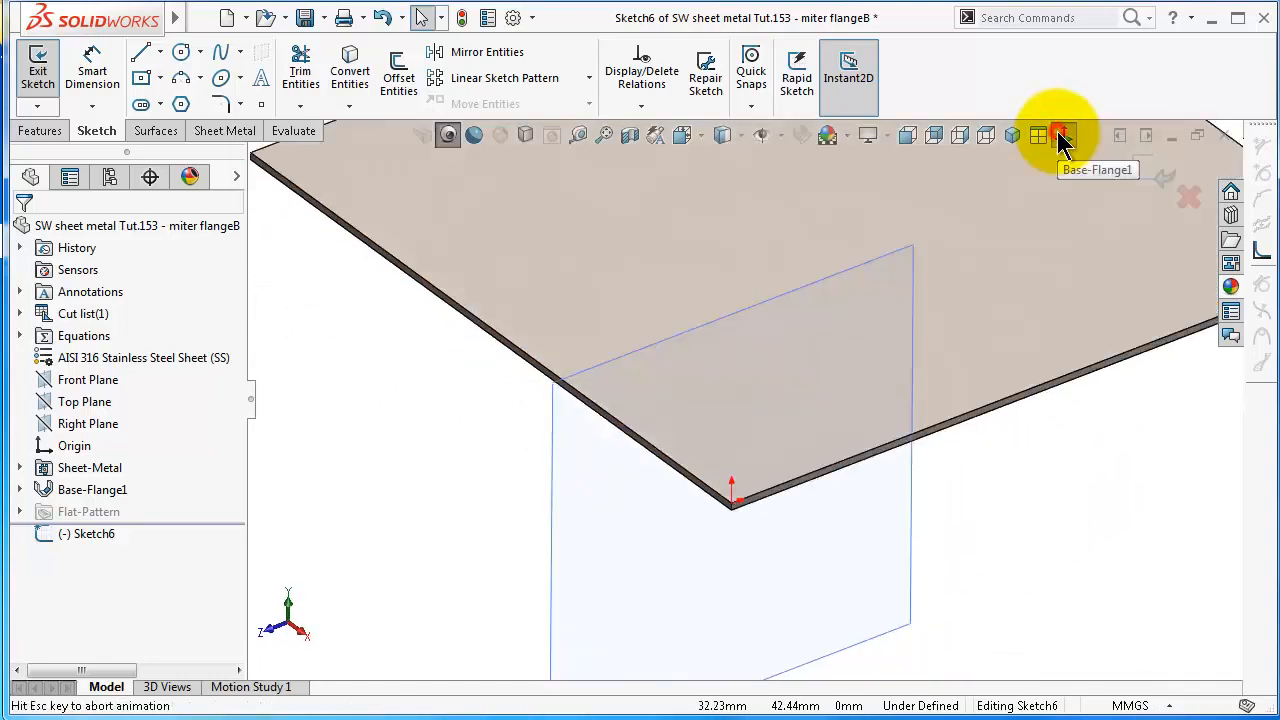
{"action": "scroll", "coordinate": [620, 341], "scroll_direction": "down", "scroll_amount": 2}
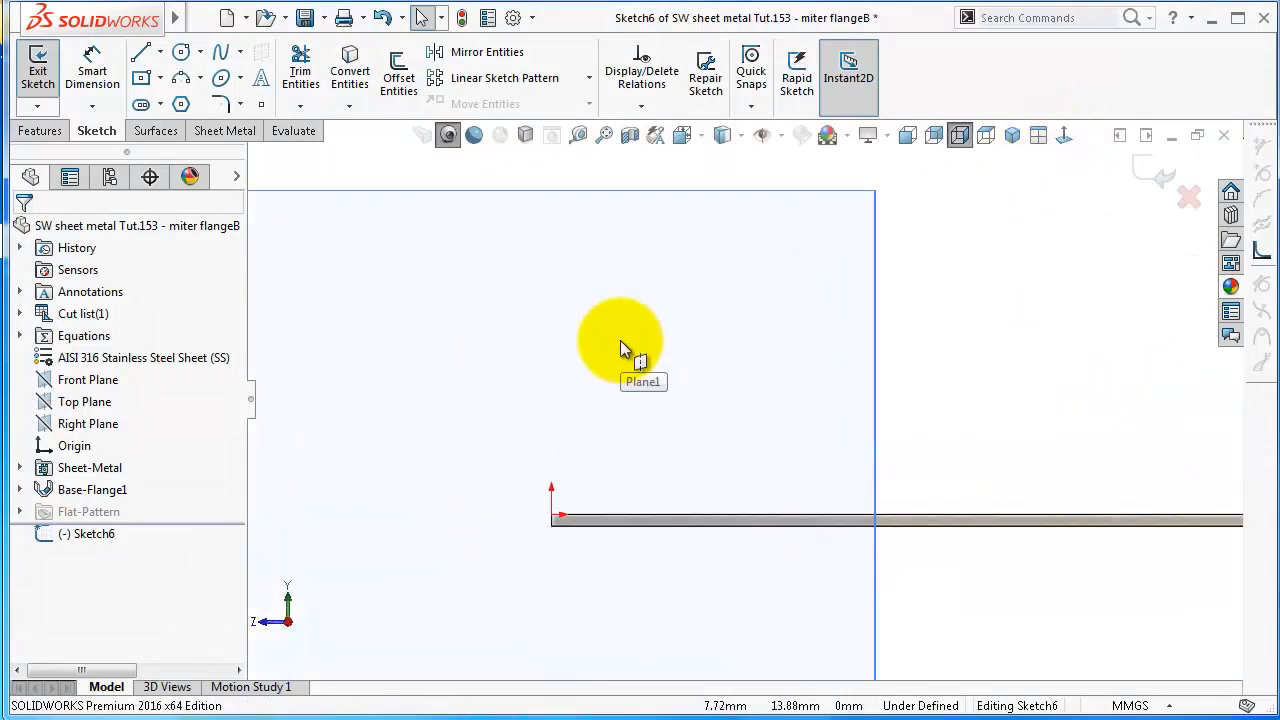
{"action": "left_click", "coordinate": [145, 55]}
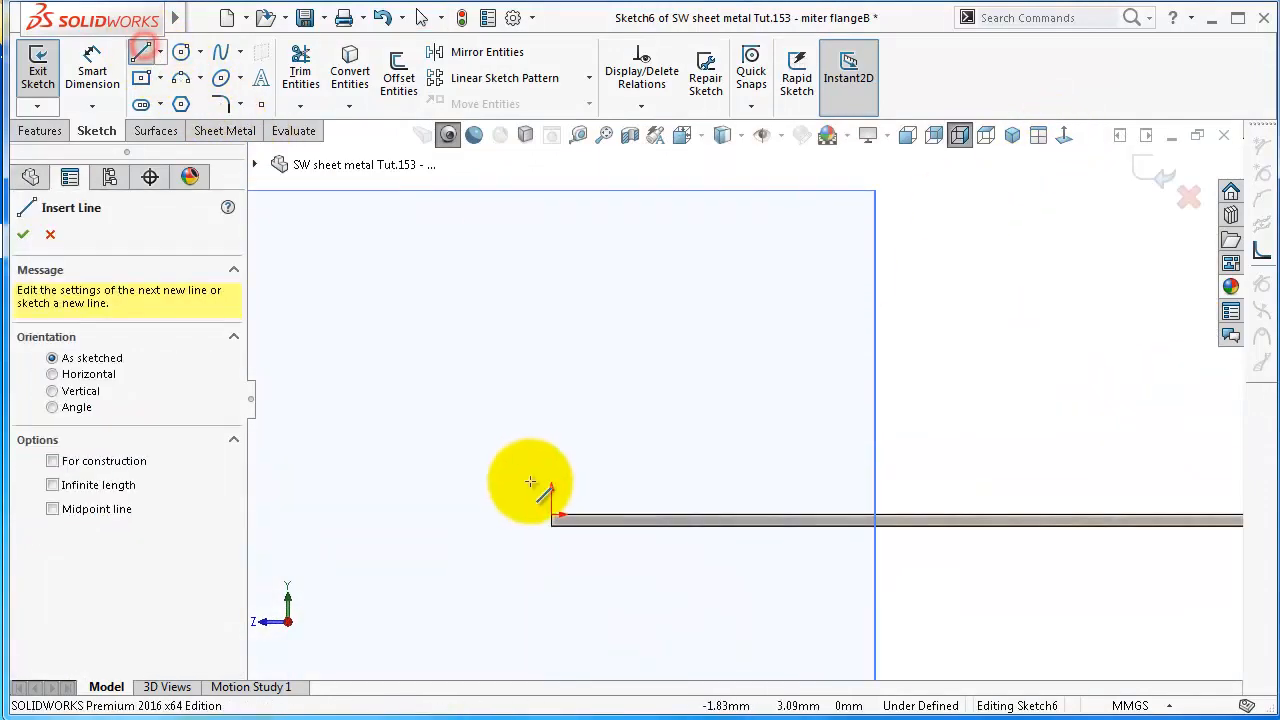
{"action": "left_click", "coordinate": [551, 518]}
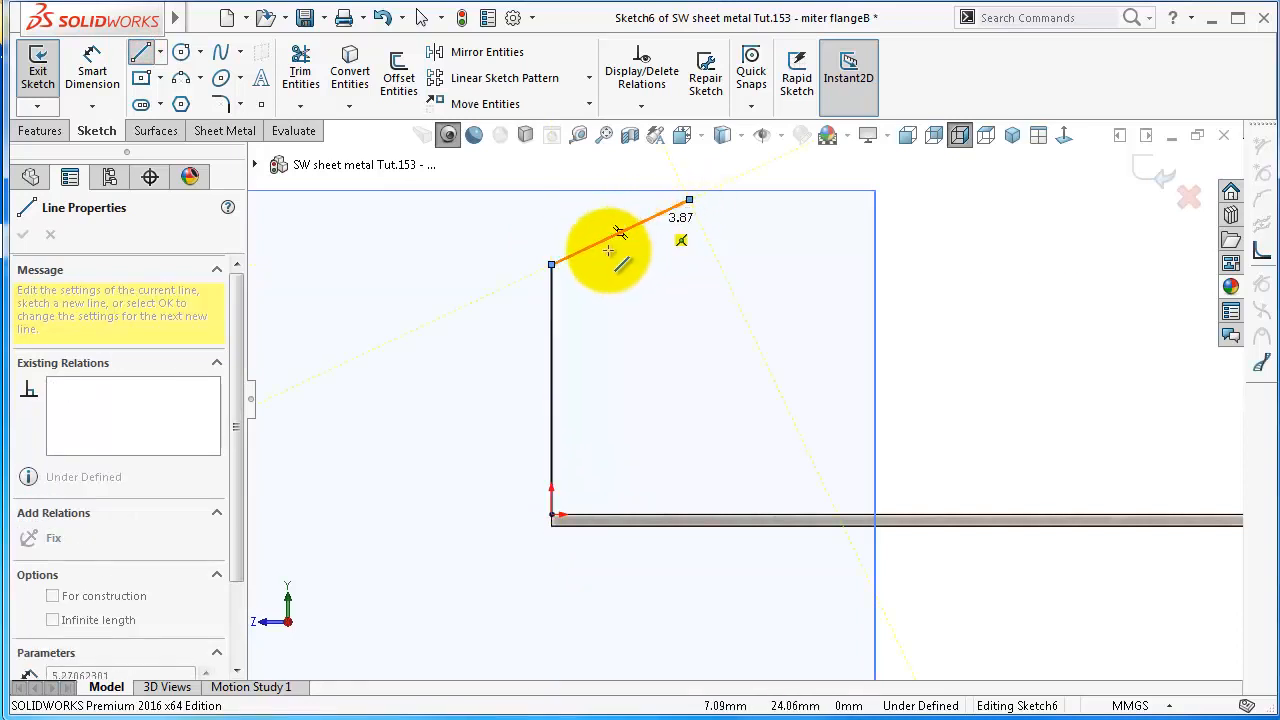
{"action": "key", "text": "Escape"}
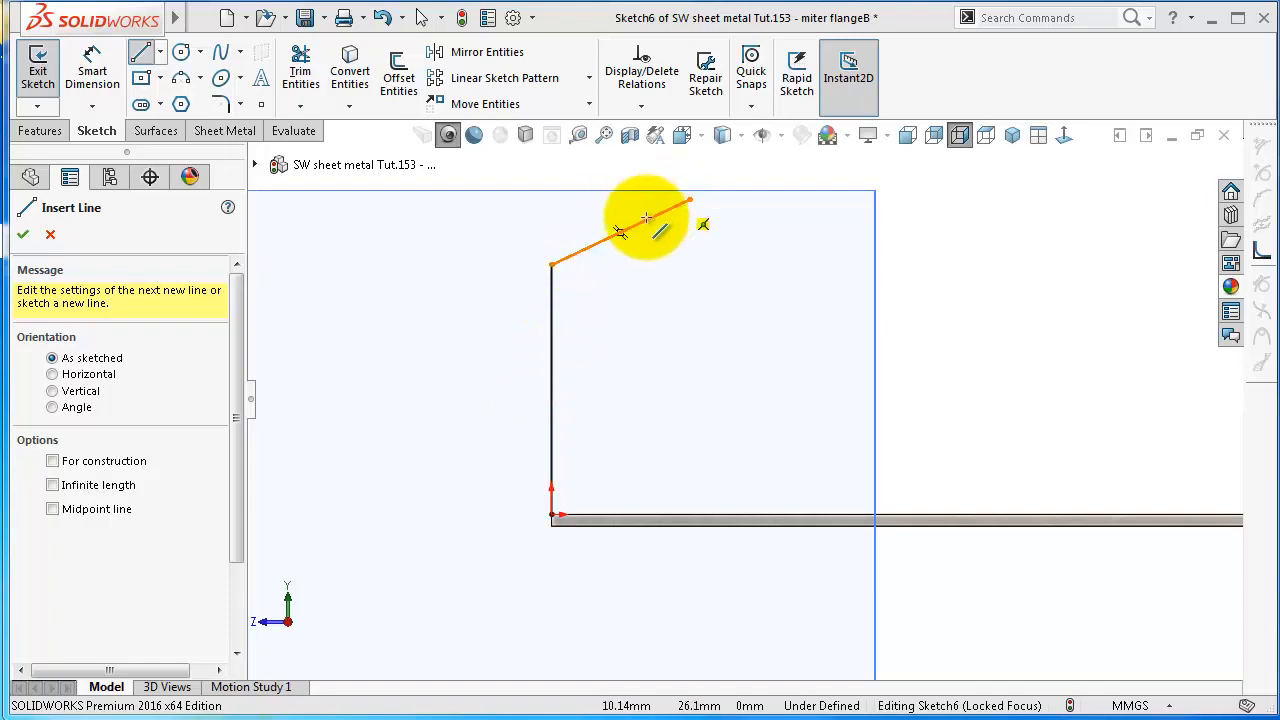
Dimension the vertical line of the miter flange profile at 50 mm
{"action": "left_click", "coordinate": [89, 76]}
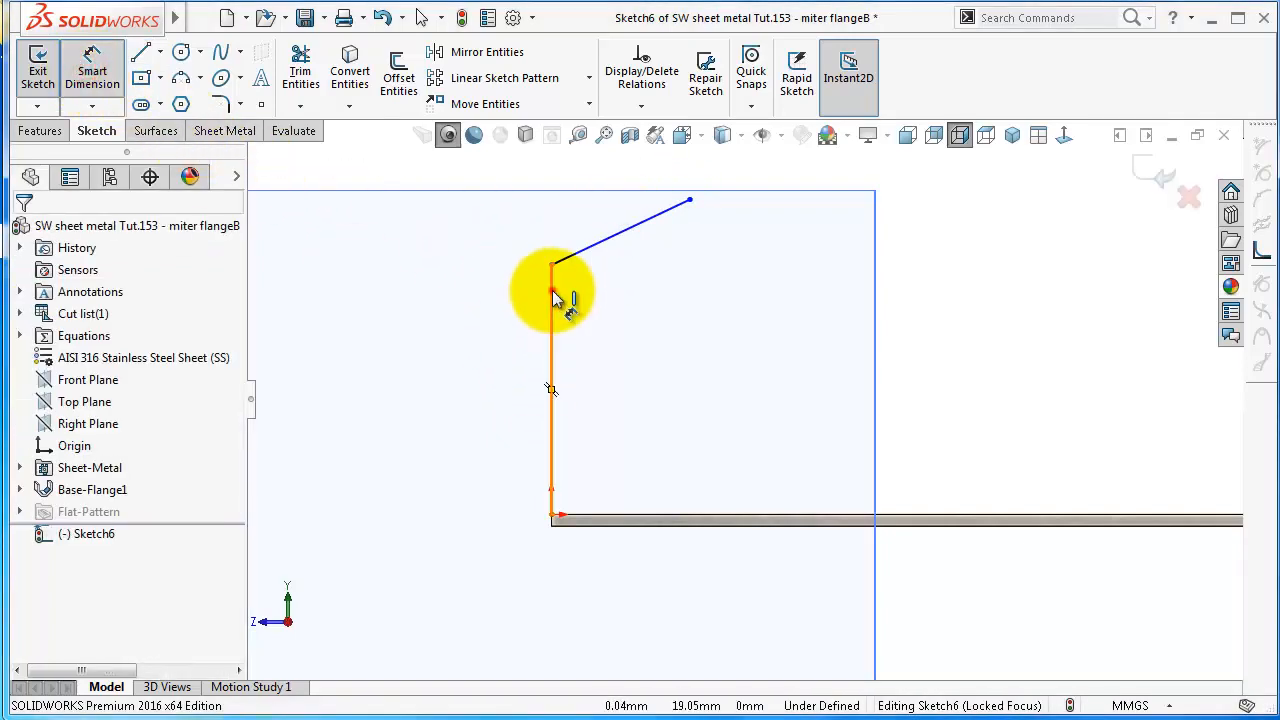
{"action": "left_click", "coordinate": [557, 298]}
{"action": "left_click", "coordinate": [477, 333]}
{"action": "type", "text": "50"}
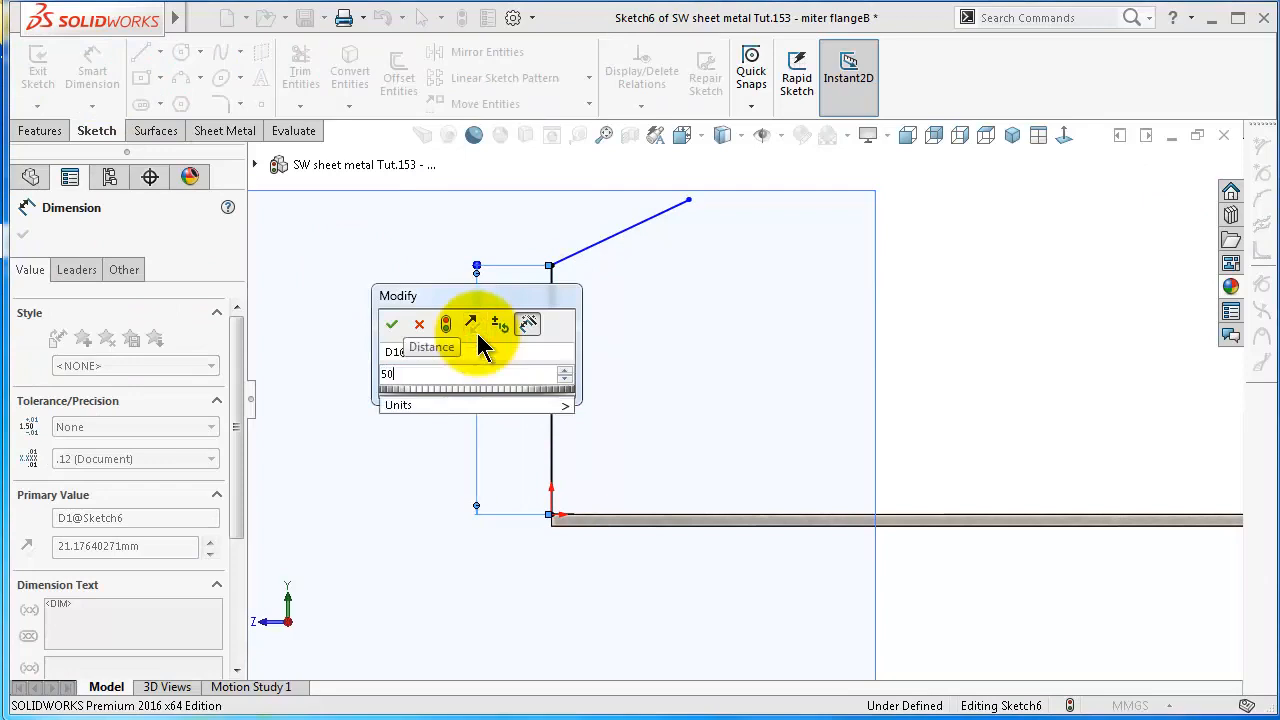
{"action": "key", "text": "Return"}
Set the angle between the vertical line and the slanting line of the profile to 100°
{"action": "scroll", "coordinate": [510, 328], "scroll_direction": "up", "scroll_amount": 6}
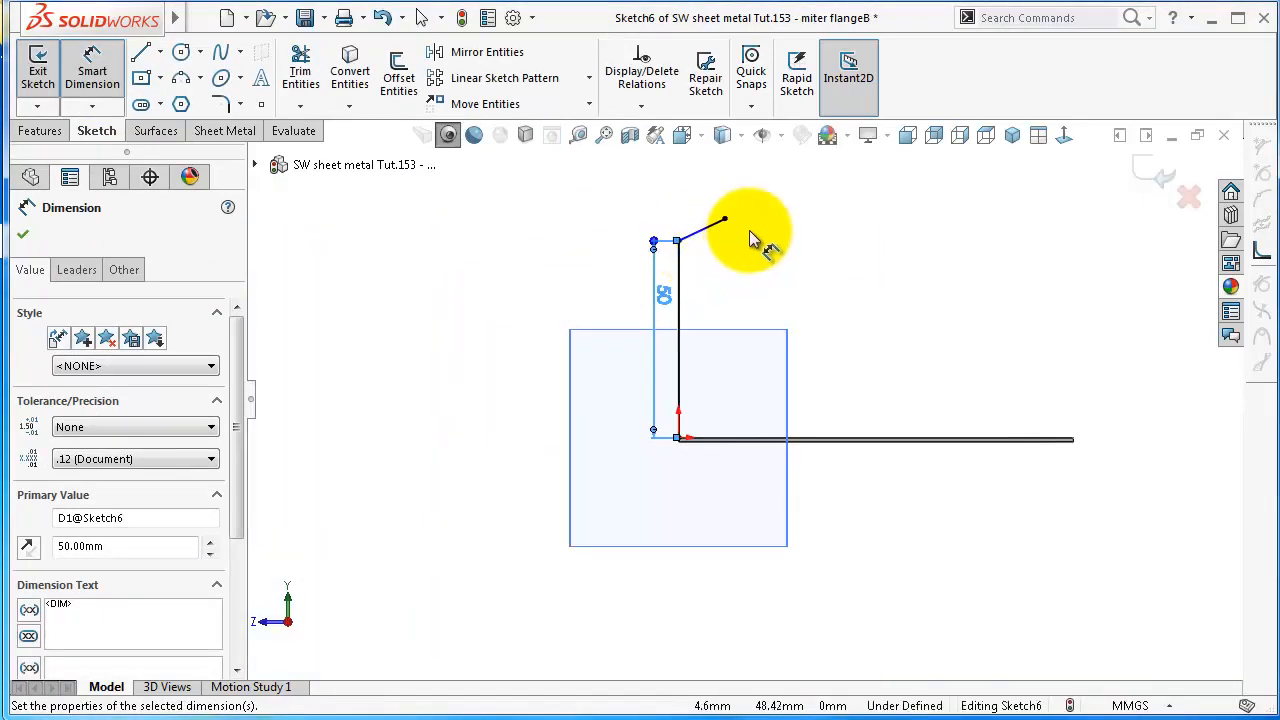
{"action": "scroll", "coordinate": [753, 230], "scroll_direction": "down", "scroll_amount": 4}
{"action": "left_click", "coordinate": [668, 268]}
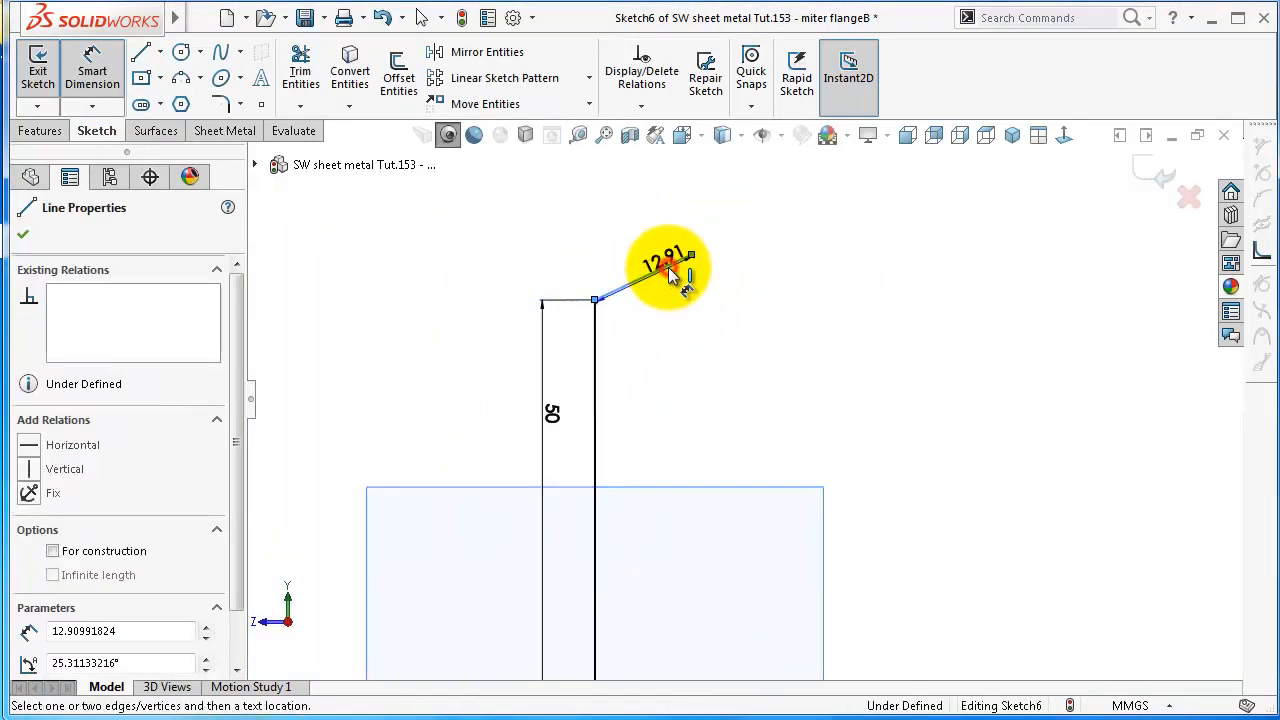
{"action": "left_click", "coordinate": [603, 340]}
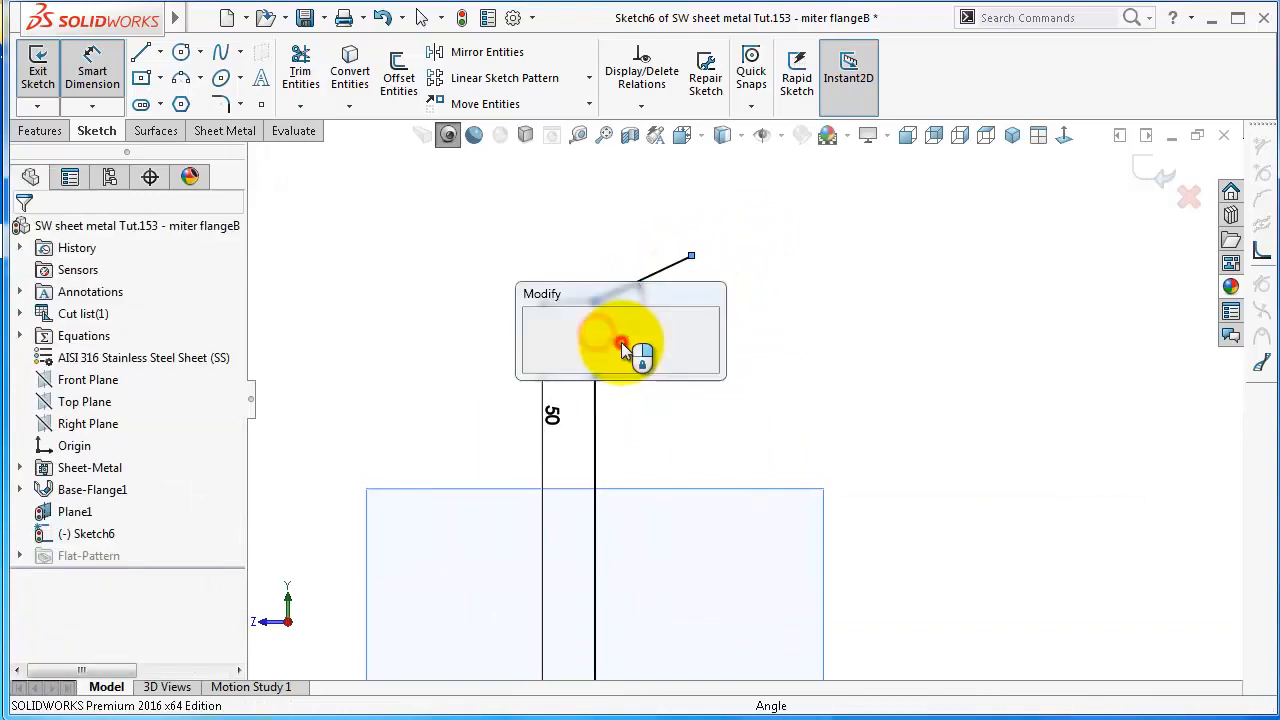
{"action": "type", "text": "100"}
{"action": "key", "text": "Return"}
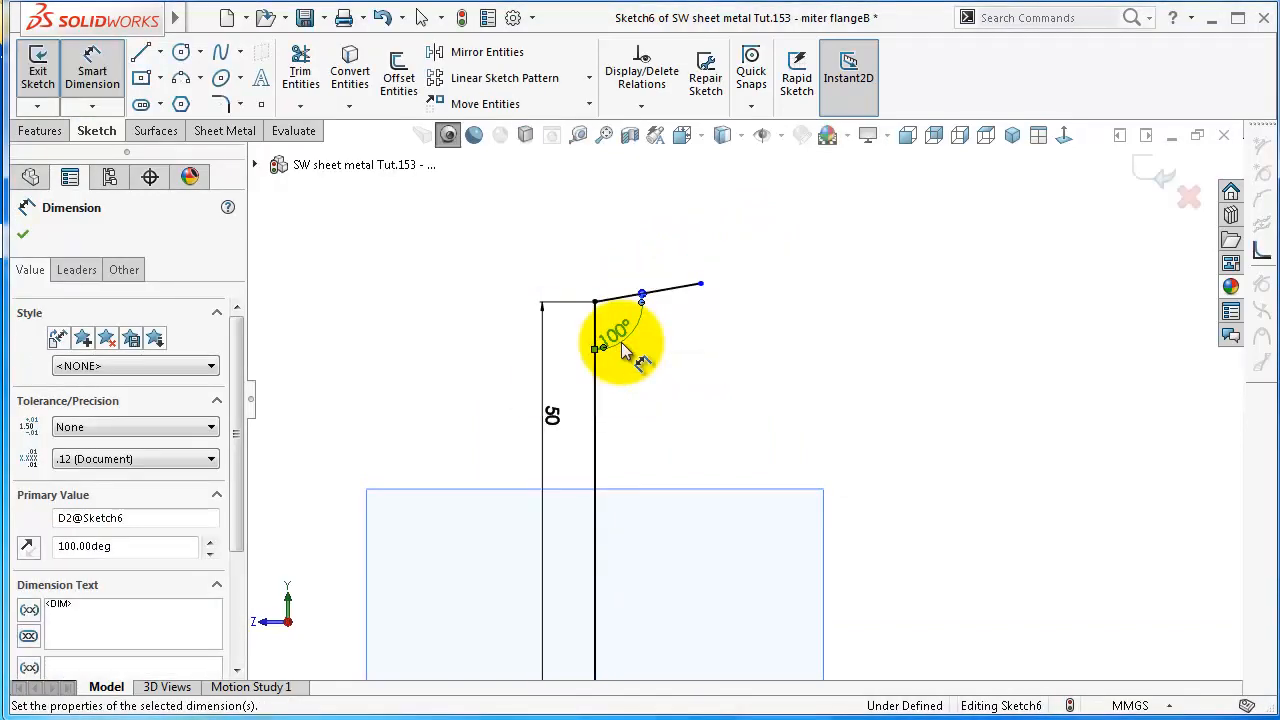
Dimension the slanting line's horizontal extent at 20 mm and finish the profile sketch
{"action": "scroll", "coordinate": [720, 227], "scroll_direction": "down", "scroll_amount": 2}
{"action": "left_click", "coordinate": [675, 344]}
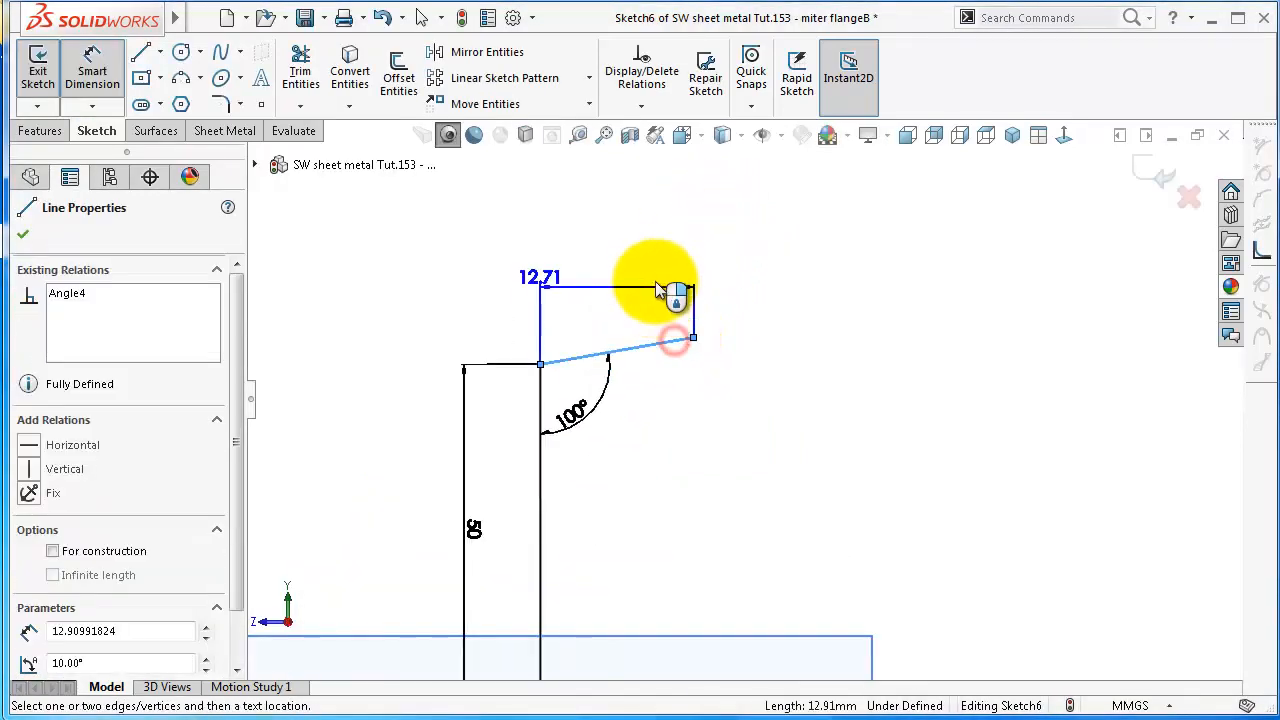
{"action": "left_click", "coordinate": [627, 279]}
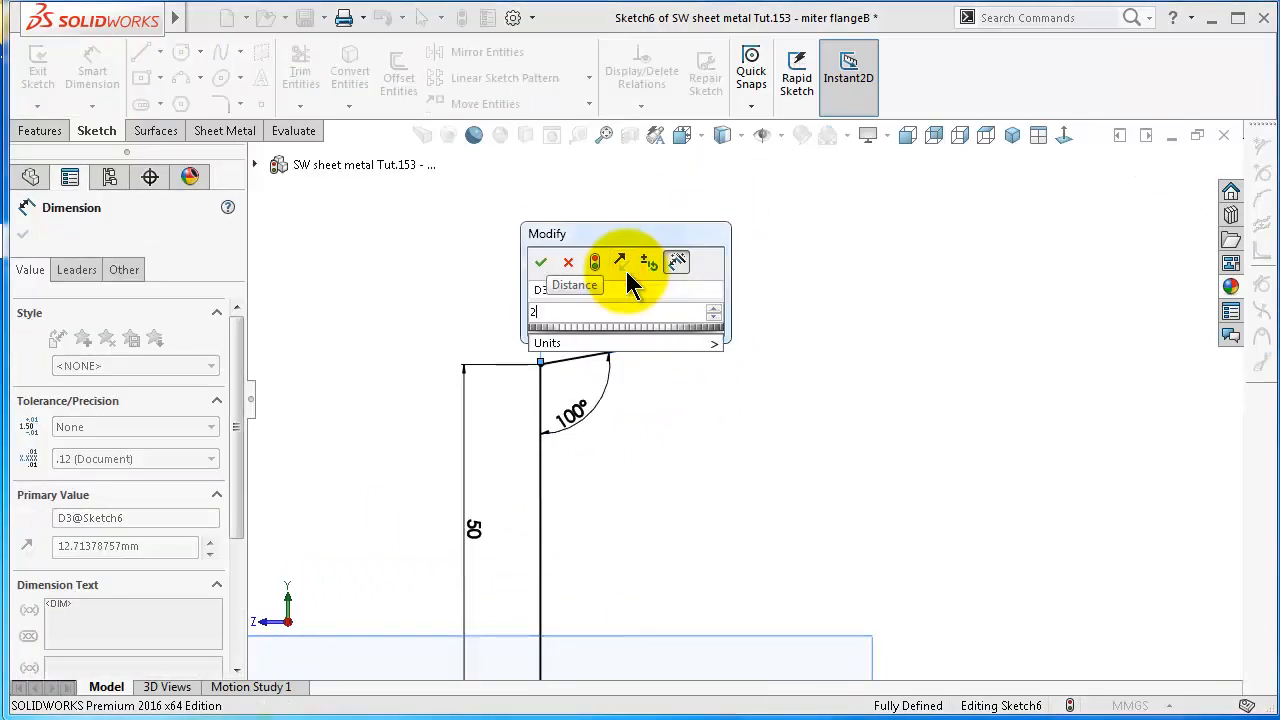
{"action": "key", "text": "Return"}
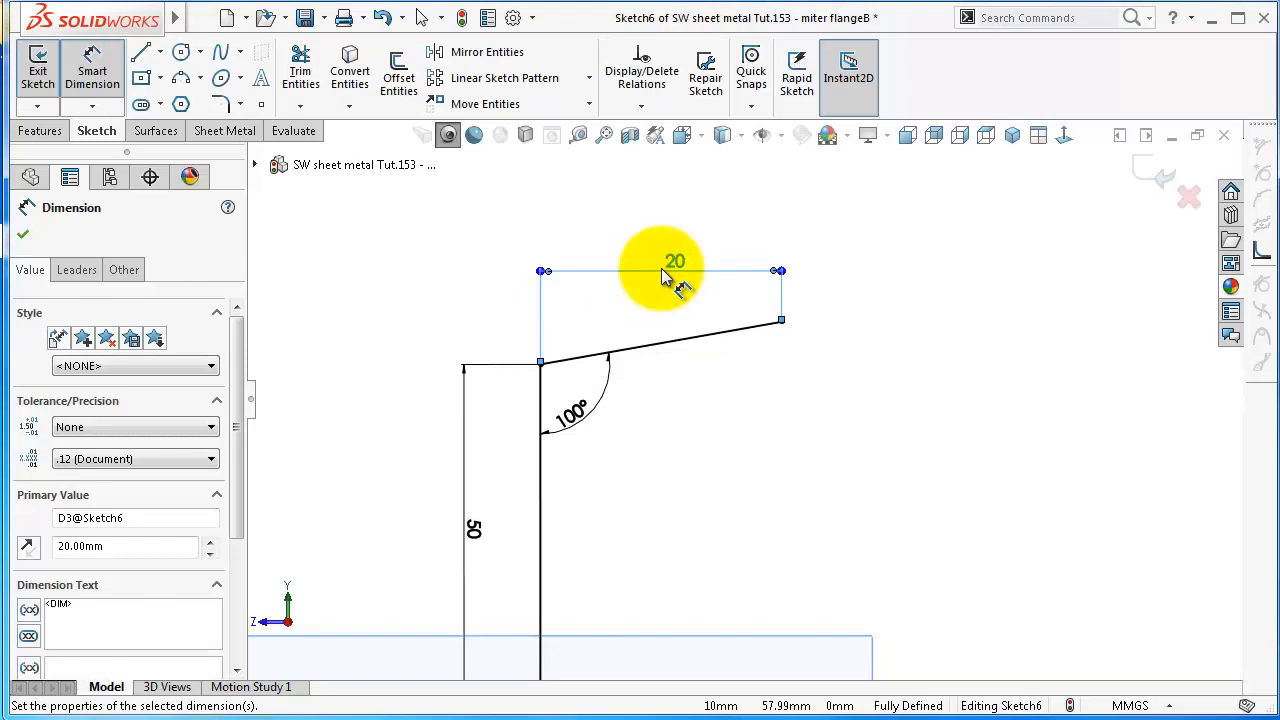
{"action": "left_click", "coordinate": [421, 306]}
{"action": "mouse_move", "coordinate": [423, 309]}
{"action": "middle_mouse_down"}
{"action": "mouse_move", "coordinate": [423, 357]}
{"action": "mouse_move", "coordinate": [829, 549]}
{"action": "mouse_move", "coordinate": [821, 557]}
{"action": "mouse_move", "coordinate": [876, 585]}
{"action": "middle_mouse_up"}
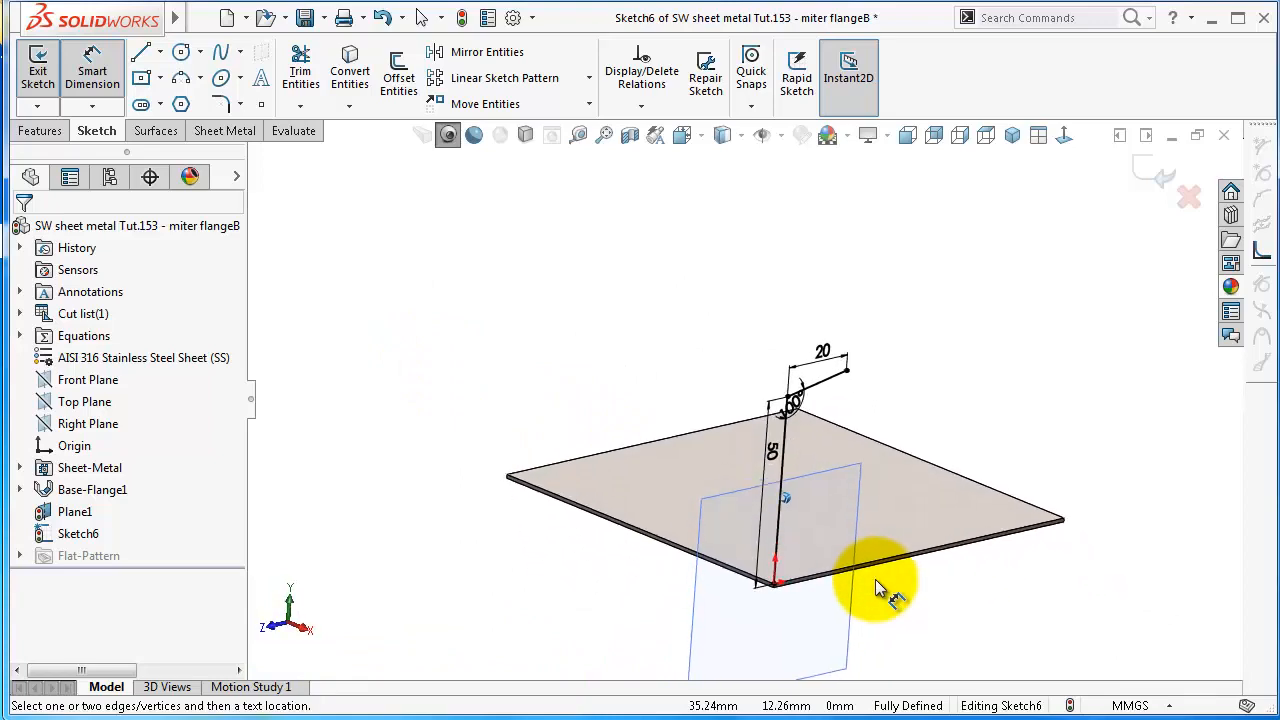
{"action": "left_click", "coordinate": [1140, 168]}
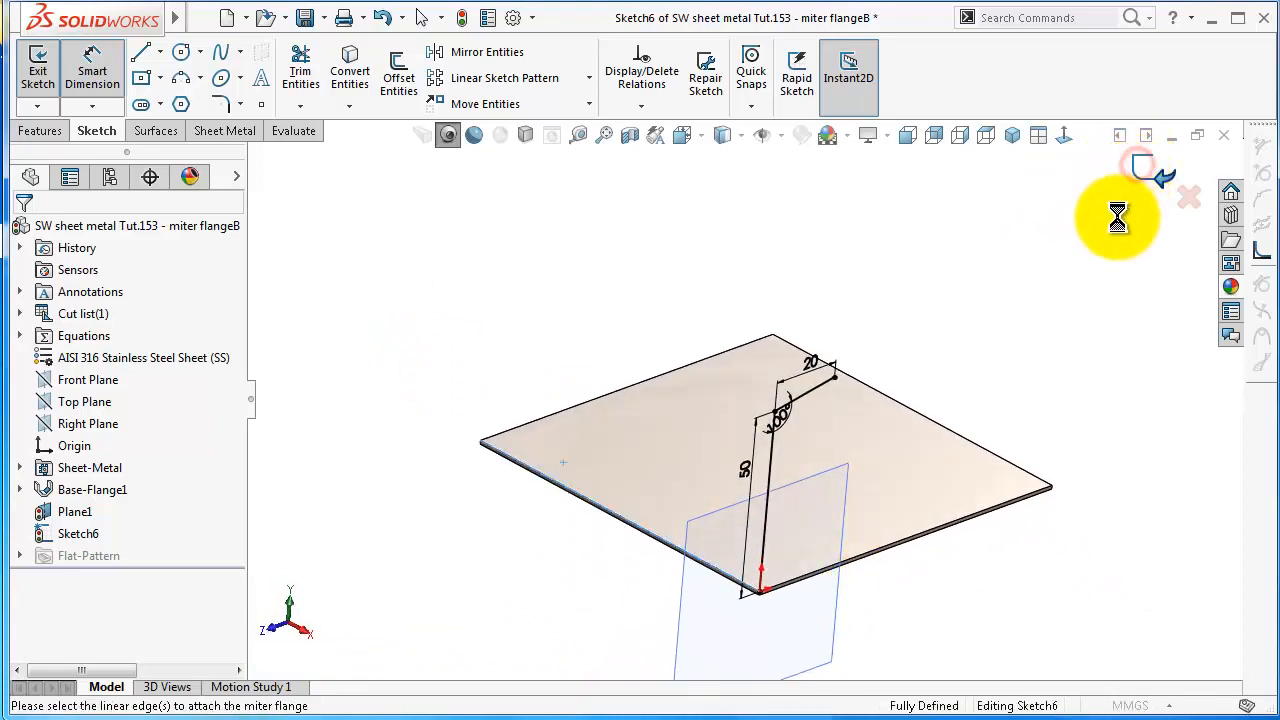
Add the other three edges of the square base to the miter flange, inspect the preview and create the flange on all four sides
{"action": "middle_click_drag", "start_coordinate": [740, 498], "coordinate": [676, 586]}
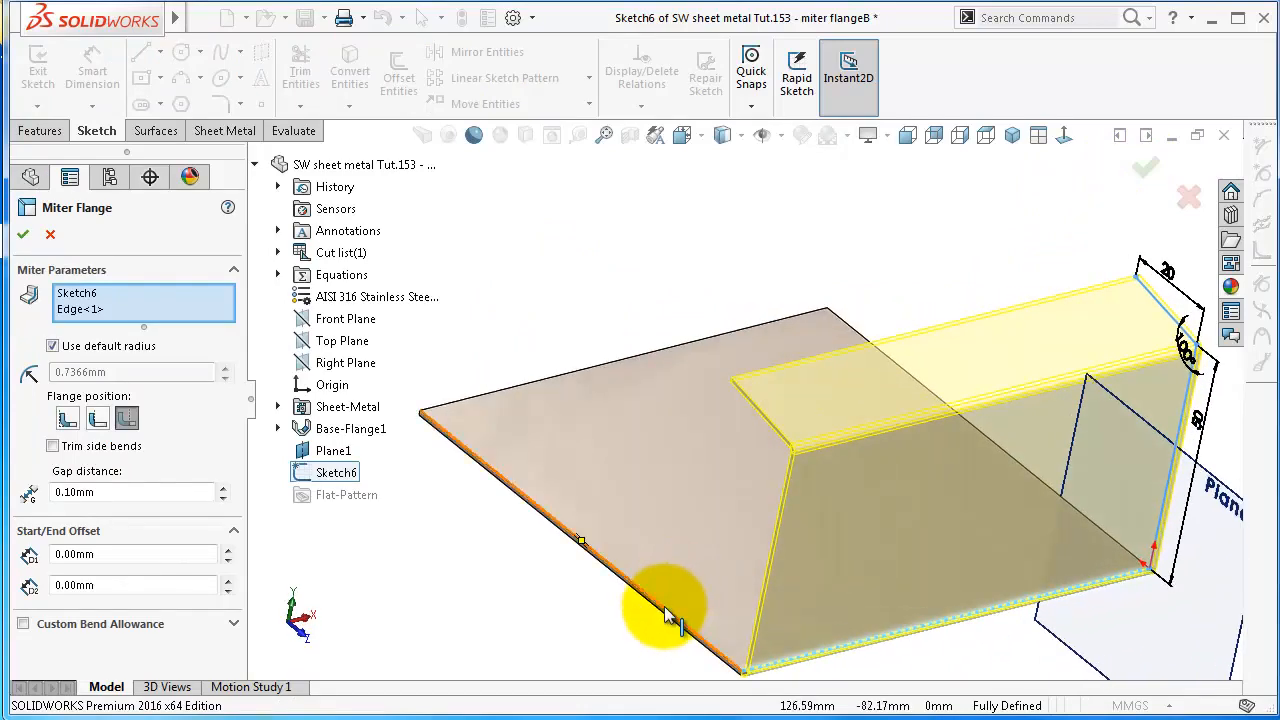
{"action": "left_click", "coordinate": [664, 606]}
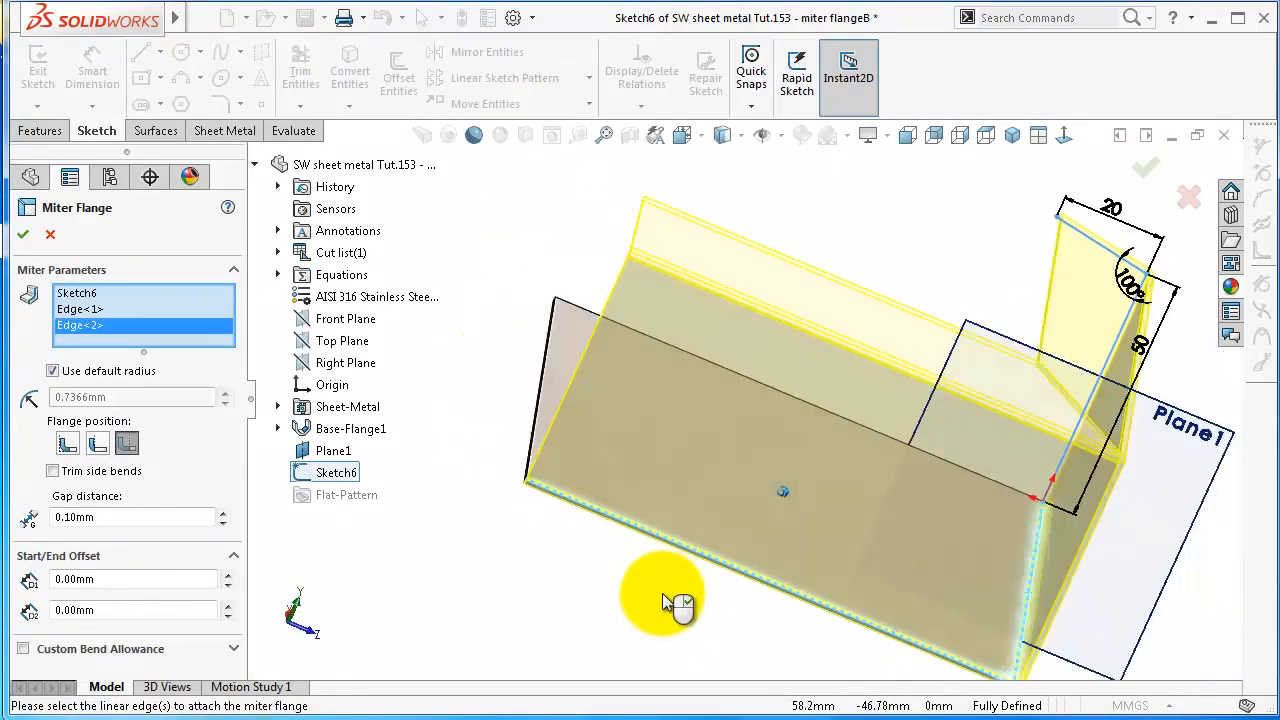
{"action": "middle_click_drag", "start_coordinate": [664, 603], "coordinate": [643, 535]}
{"action": "left_click", "coordinate": [622, 558]}
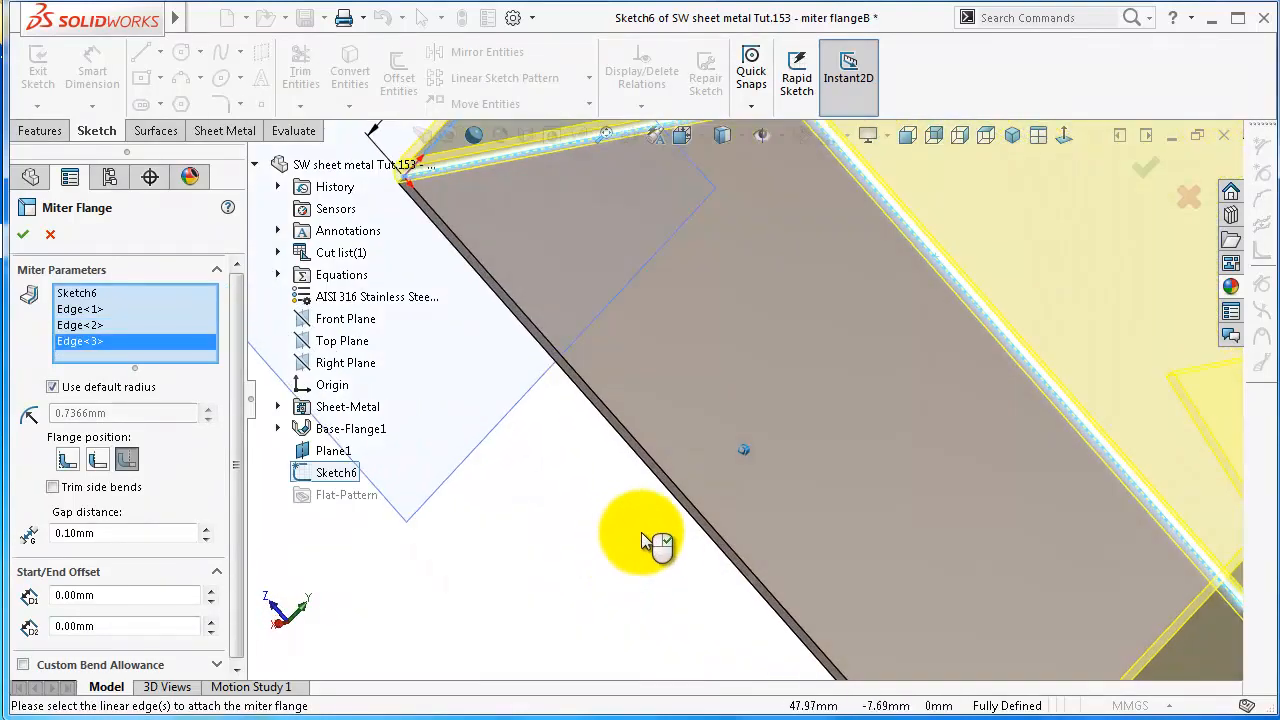
{"action": "left_click", "coordinate": [690, 504]}
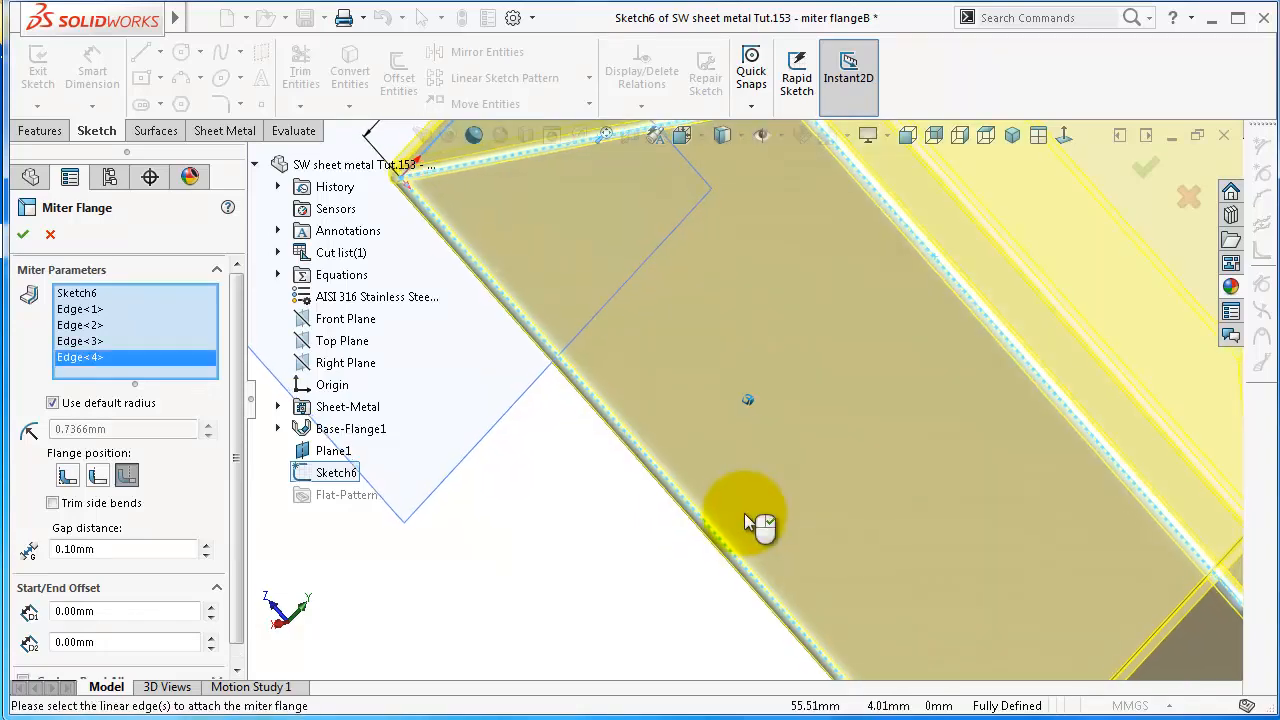
{"action": "scroll", "coordinate": [755, 522], "scroll_direction": "up", "scroll_amount": 5}
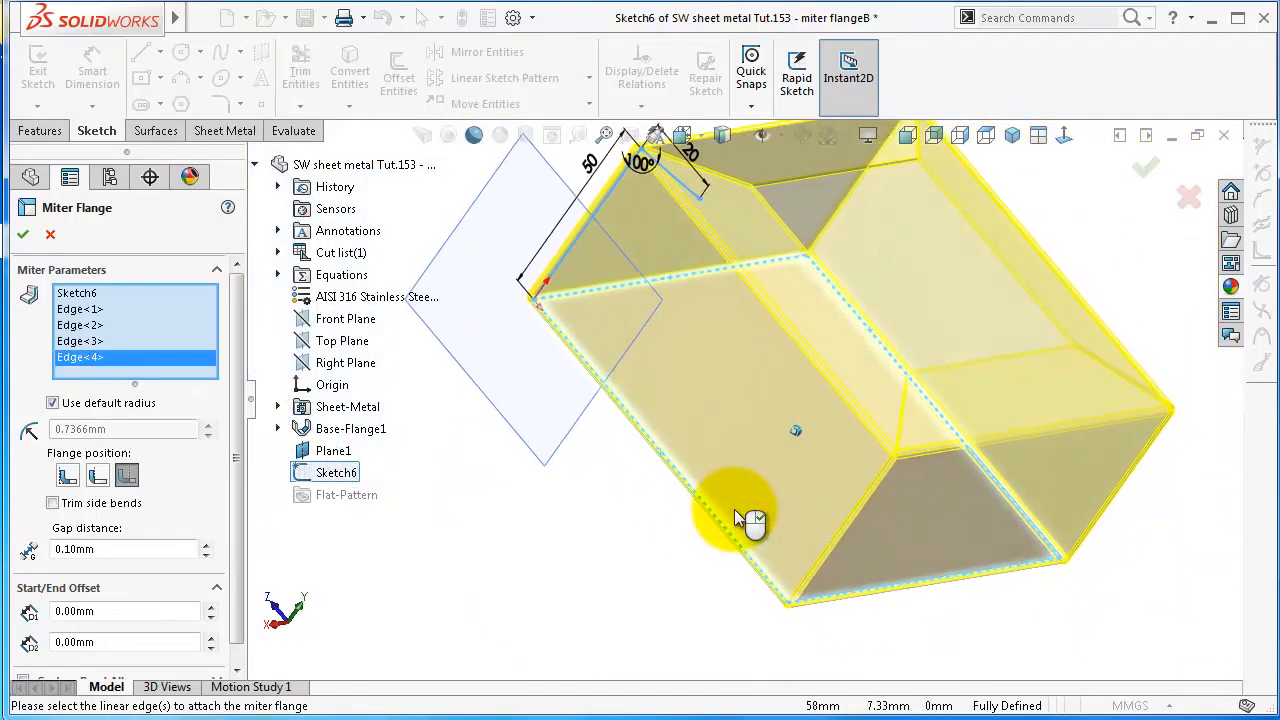
{"action": "key", "text": "Left"}
{"action": "key", "text": "Left"}
{"action": "key", "text": "Left"}
{"action": "key", "text": "Left"}
{"action": "key", "text": "Left"}
{"action": "key", "text": "Left"}
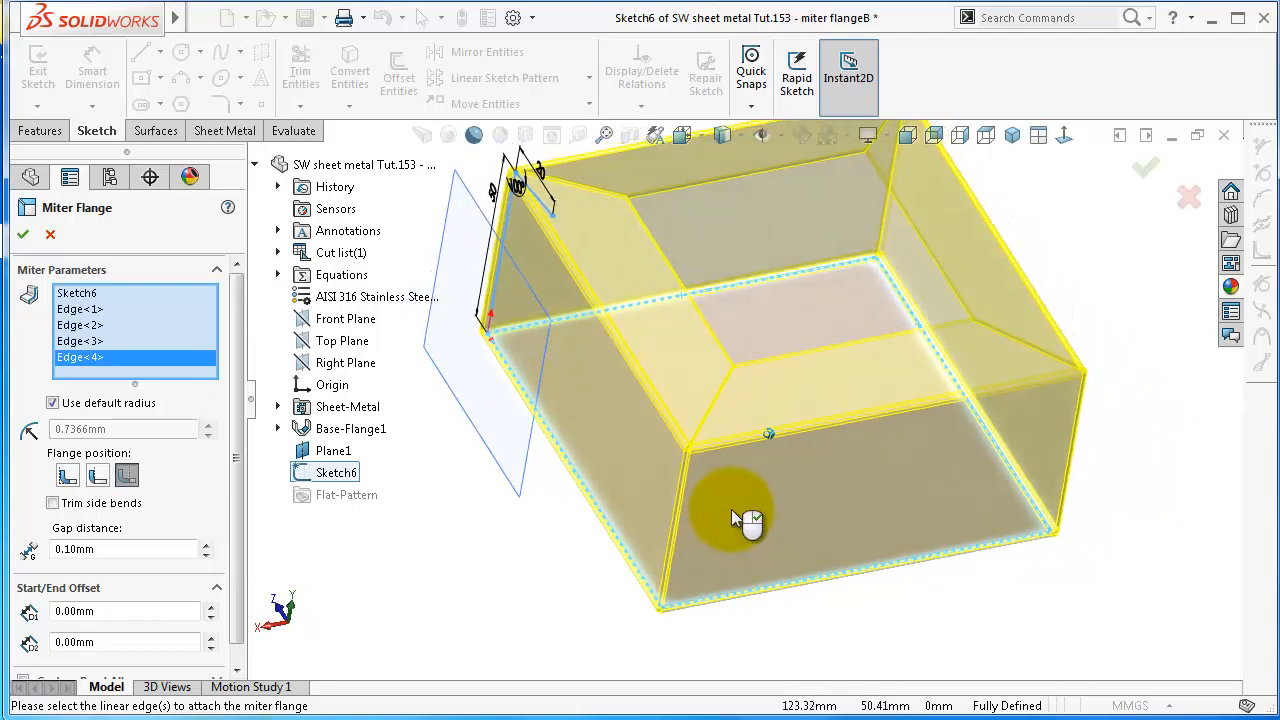
{"action": "key", "text": "Right"}
{"action": "left_click_drag", "start_coordinate": [240, 438], "coordinate": [243, 480]}
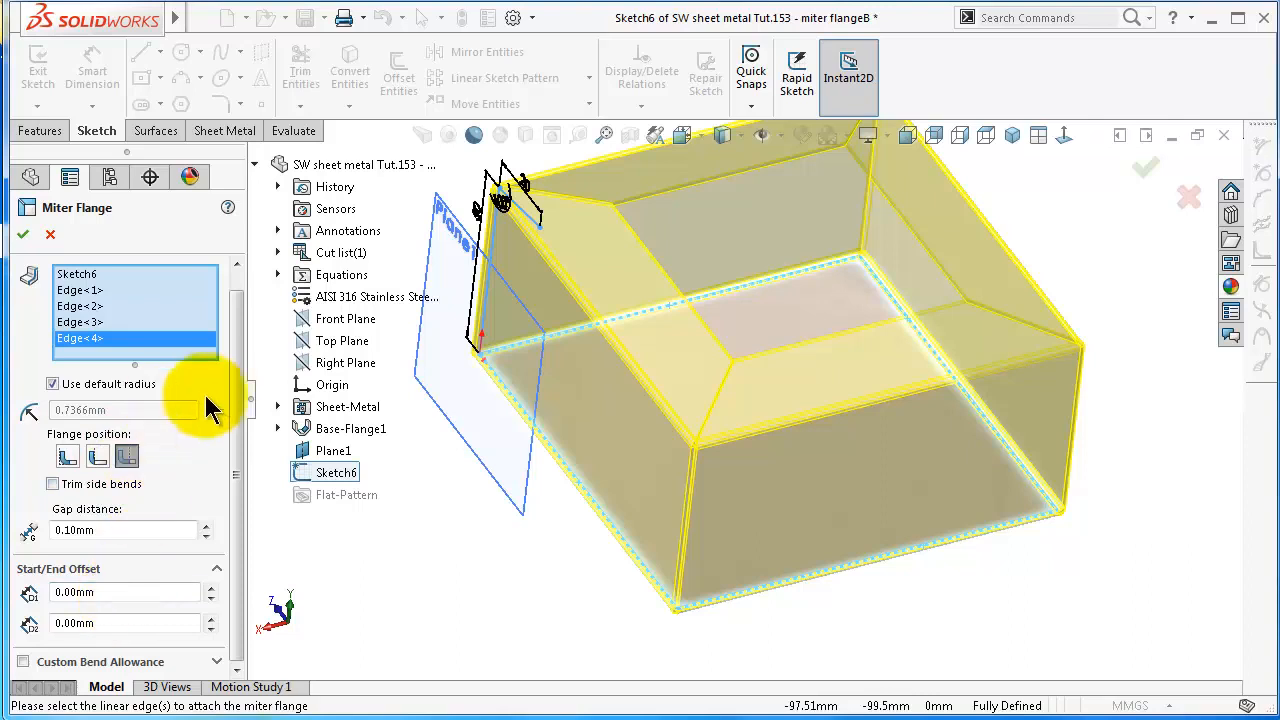
{"action": "left_click_drag", "start_coordinate": [240, 390], "coordinate": [234, 340]}
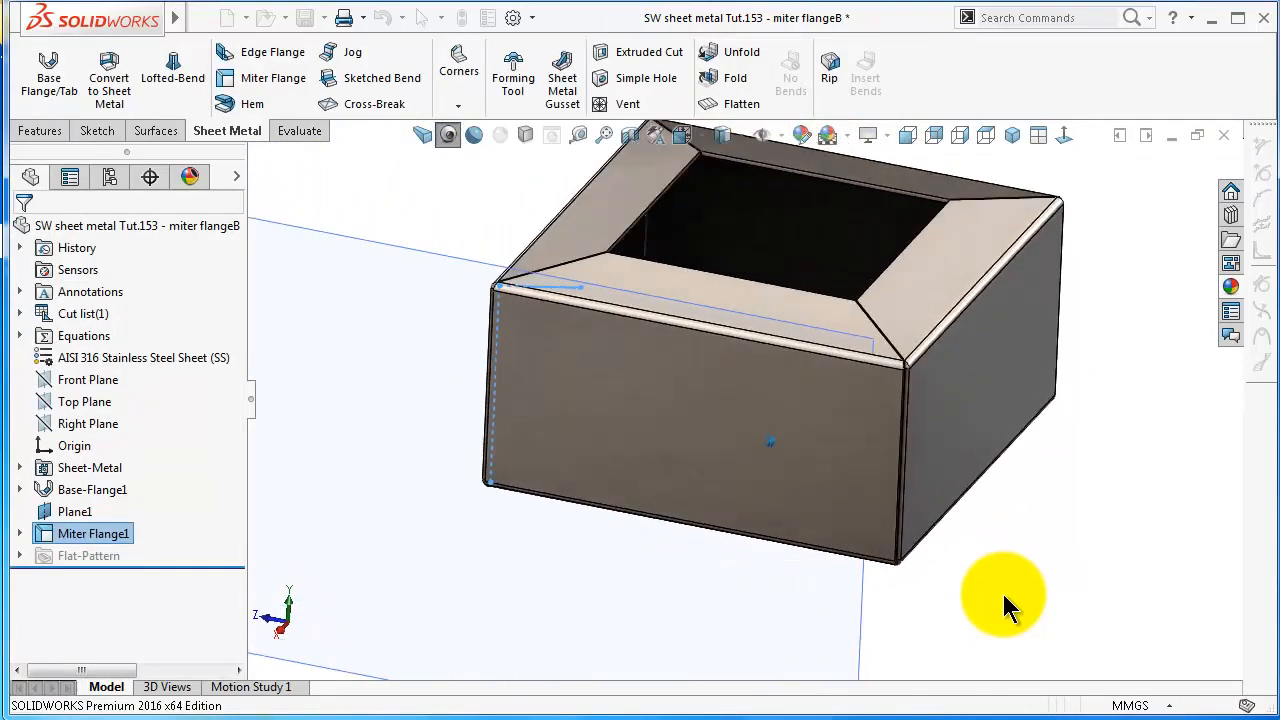
Highlight the base flange and miter flange features, and hide Plane1
{"action": "left_click", "coordinate": [91, 490]}
{"action": "left_click", "coordinate": [92, 533]}
{"action": "left_click", "coordinate": [82, 491]}
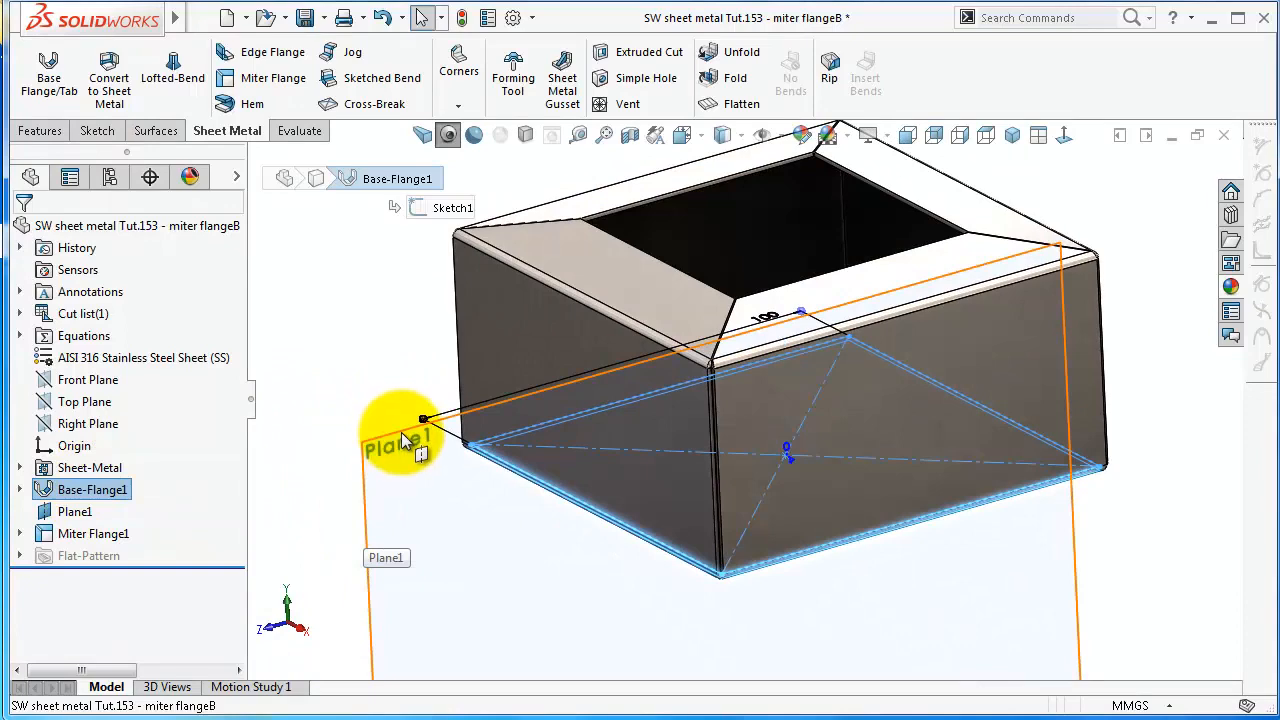
{"action": "left_click", "coordinate": [403, 442]}
{"action": "left_click", "coordinate": [377, 395]}
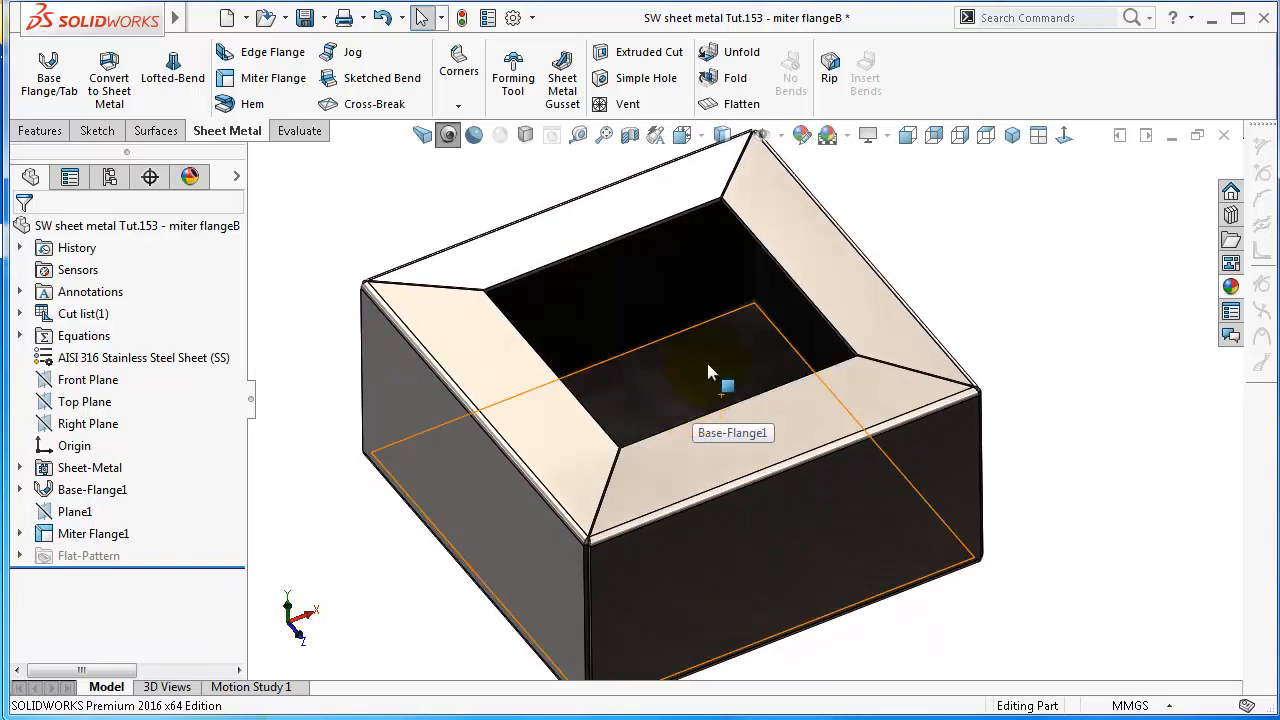
Roll the model back to just after the base flange and inspect the flat square plate
{"action": "middle_click_drag", "start_coordinate": [709, 377], "coordinate": [713, 387]}
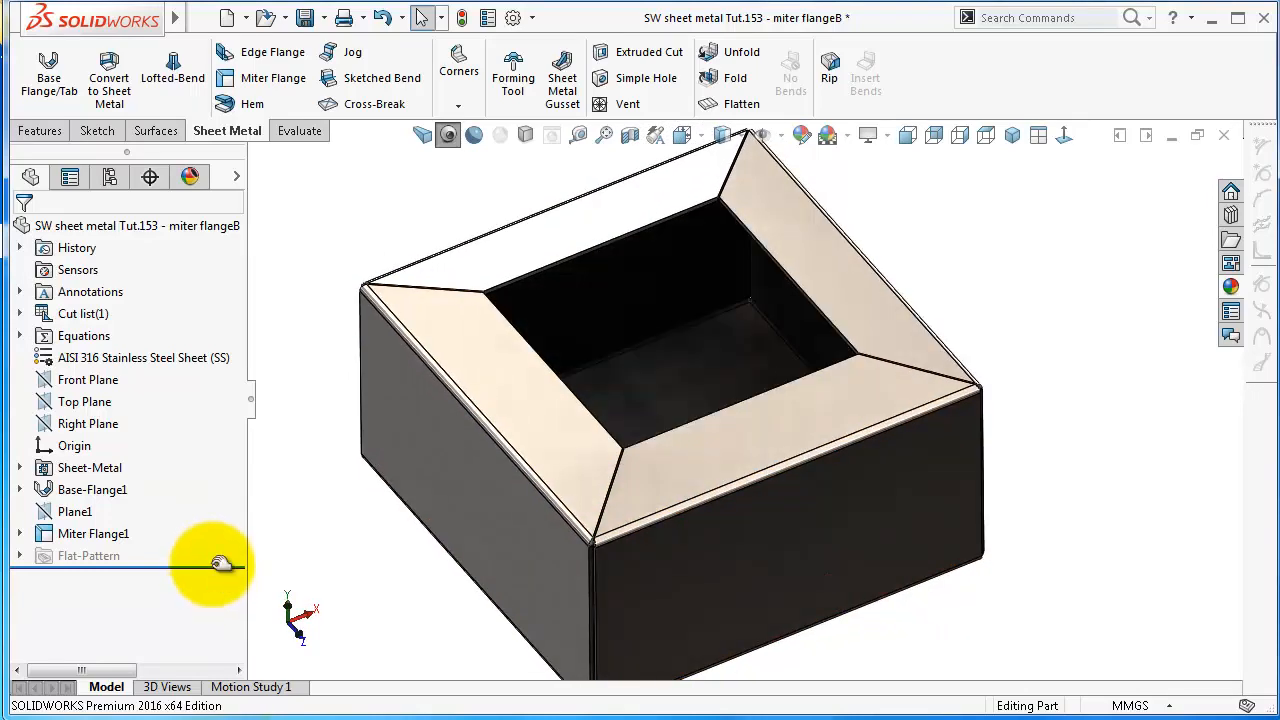
{"action": "left_click_drag", "start_coordinate": [220, 564], "coordinate": [220, 548]}
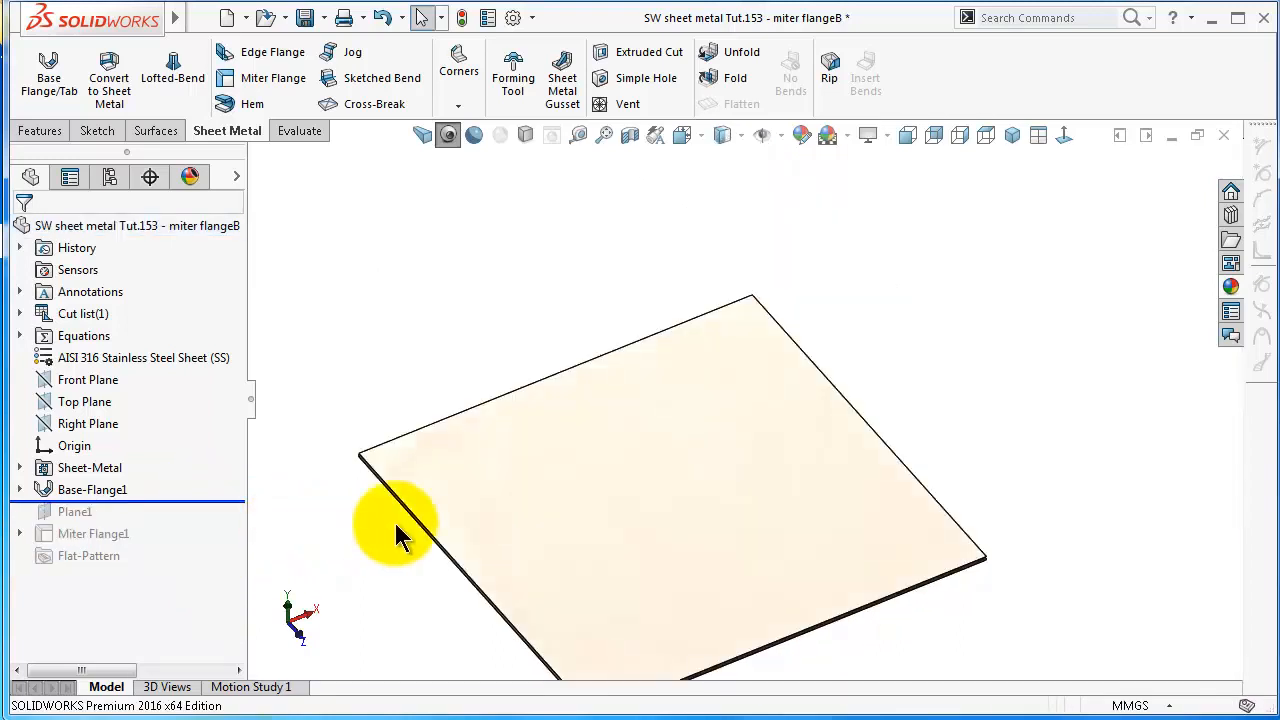
{"action": "scroll", "coordinate": [800, 560], "scroll_direction": "up", "scroll_amount": 2}
{"action": "middle_click_drag", "start_coordinate": [696, 363], "coordinate": [626, 375]}
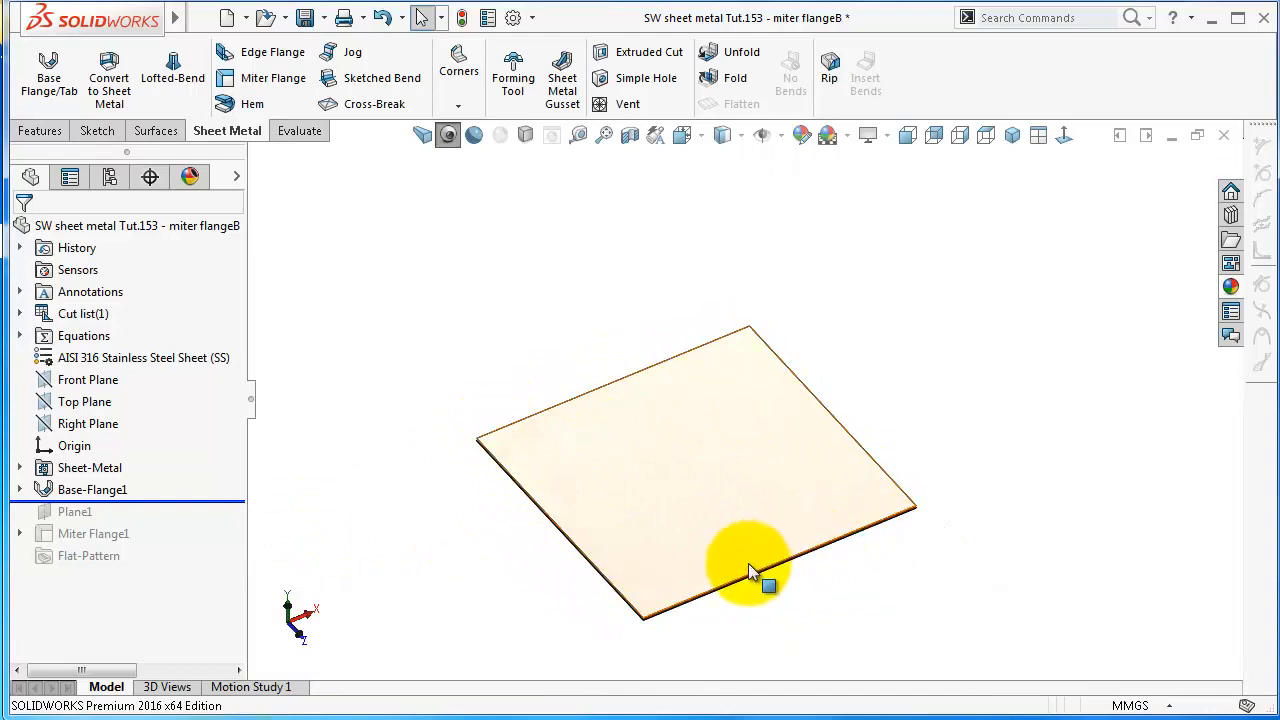
{"action": "middle_click_drag", "start_coordinate": [750, 570], "coordinate": [470, 410]}
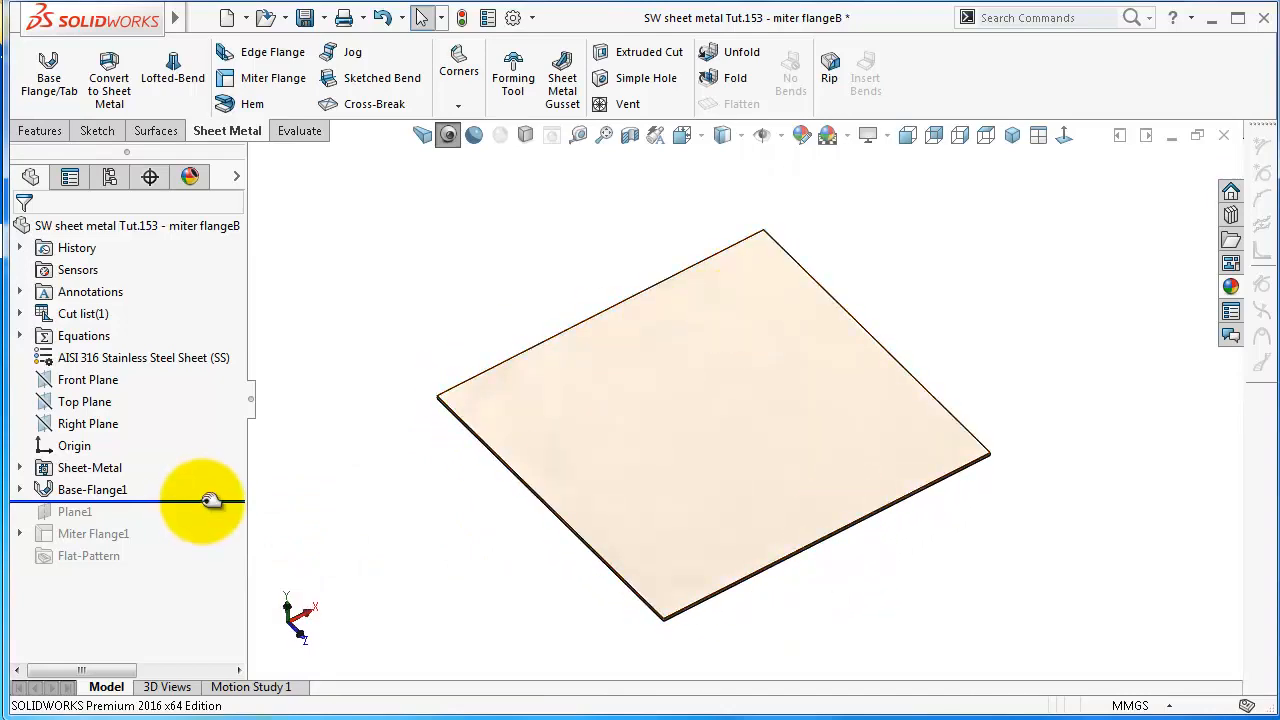
Roll the model forward past the miter flange and start another miter flange sketch at the corner end of the top opening's inner edge
{"action": "left_click_drag", "start_coordinate": [201, 502], "coordinate": [200, 545]}
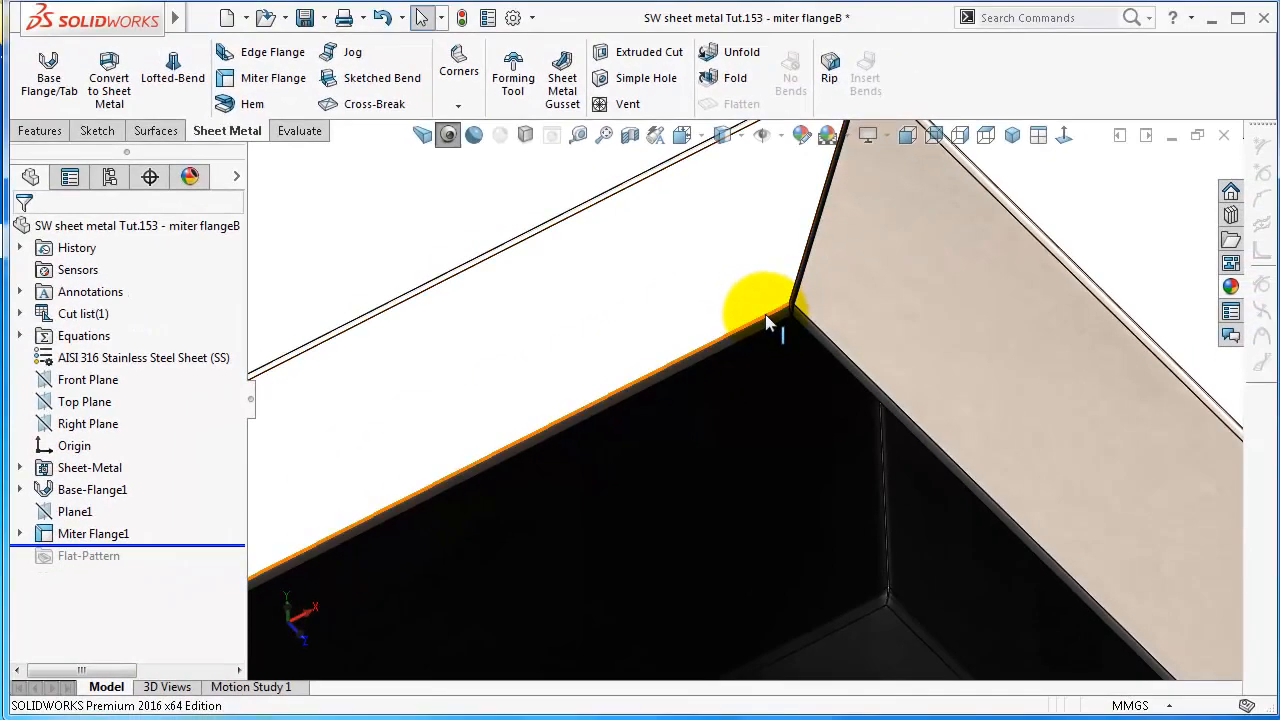
{"action": "left_click", "coordinate": [263, 85]}
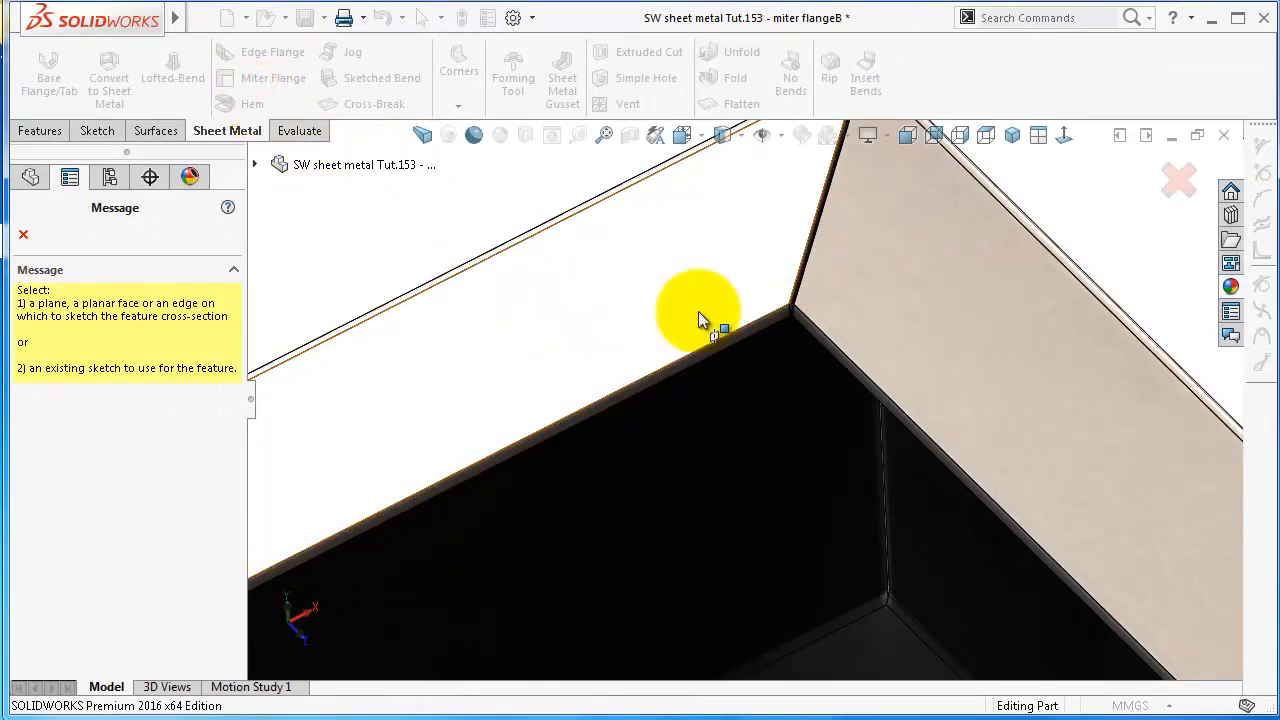
{"action": "left_click", "coordinate": [760, 322]}
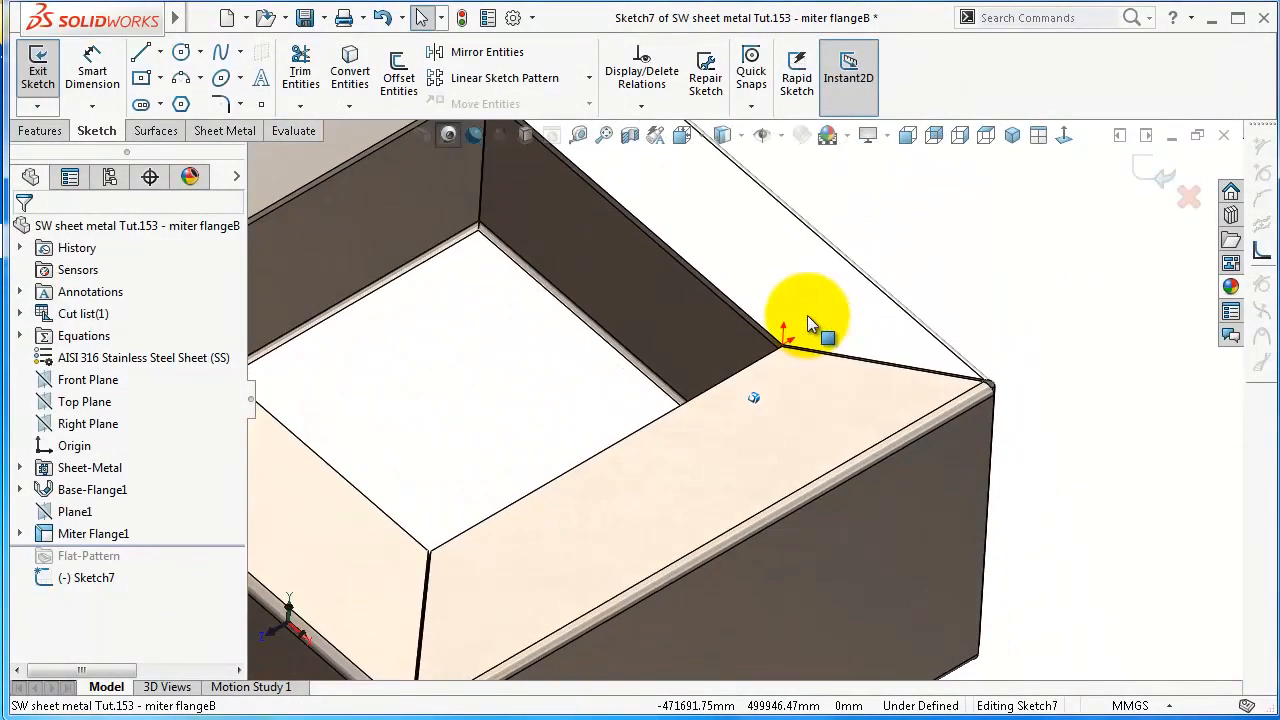
{"action": "left_click", "coordinate": [1063, 135]}
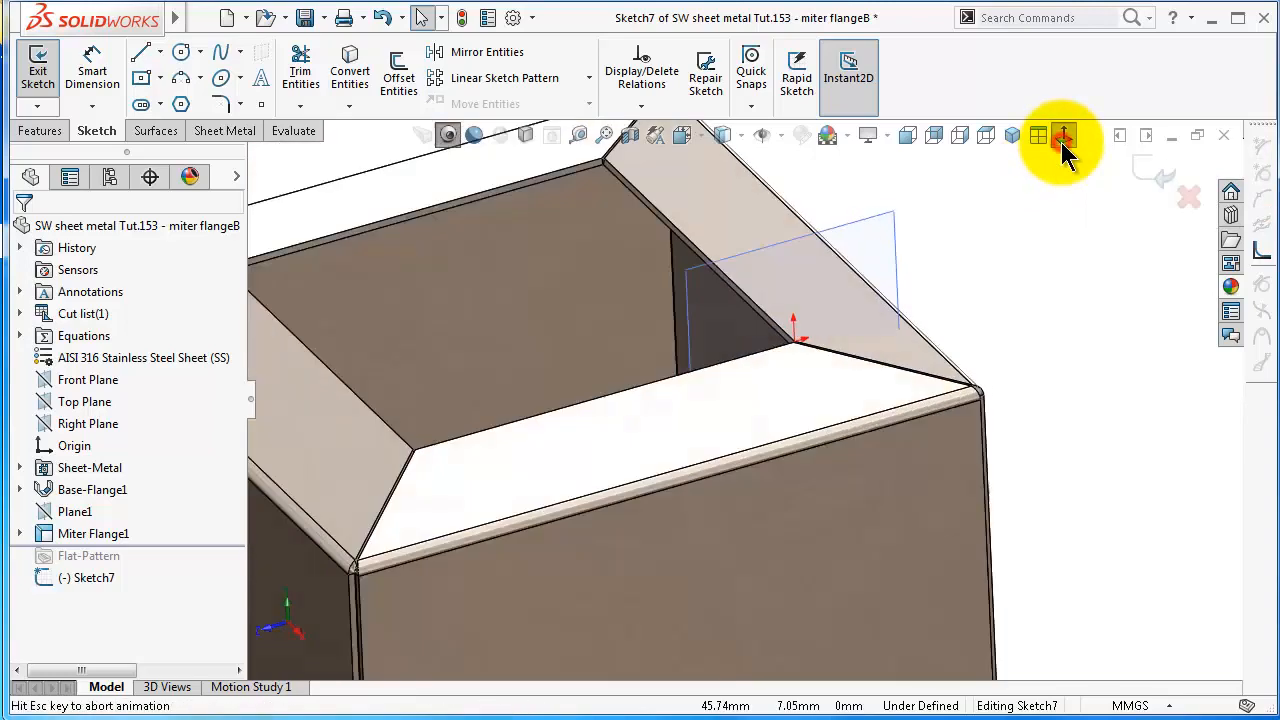
Examine the mitered corner around the new sketch's origin, including the thin end face along the gap
{"action": "scroll", "coordinate": [936, 275], "scroll_direction": "down", "scroll_amount": 5}
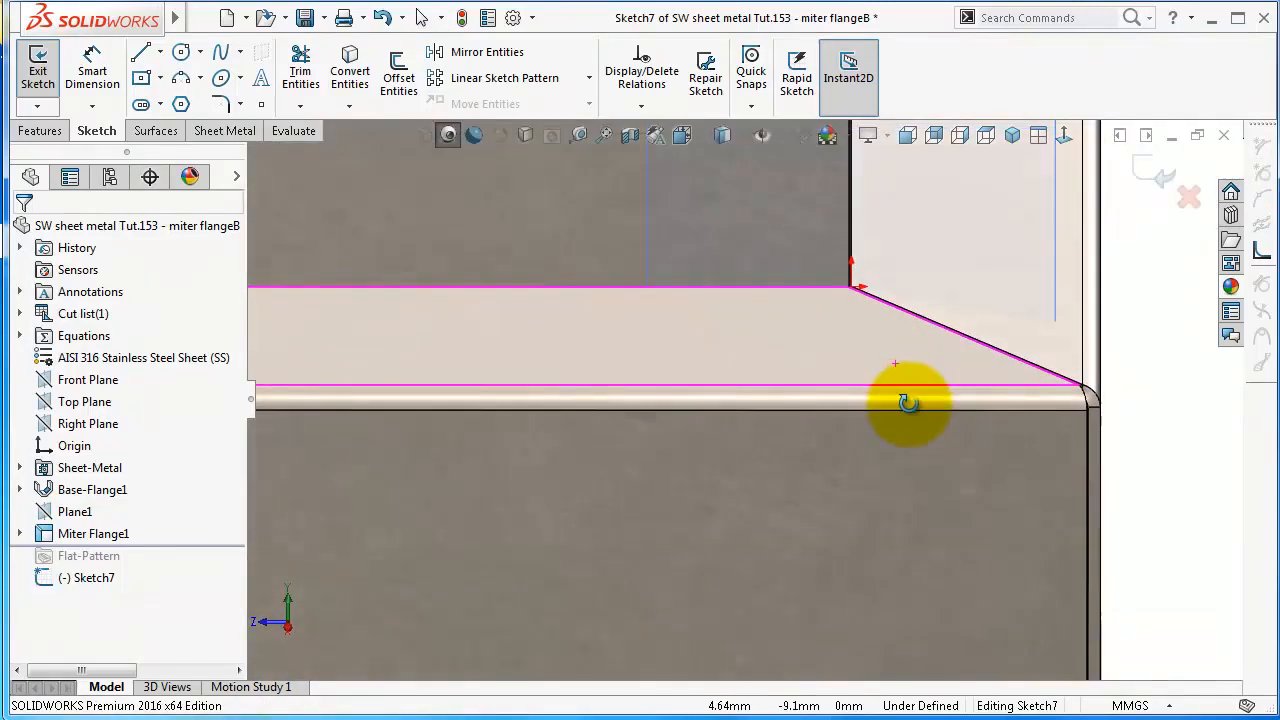
{"action": "scroll", "coordinate": [908, 319], "scroll_direction": "down", "scroll_amount": 5}
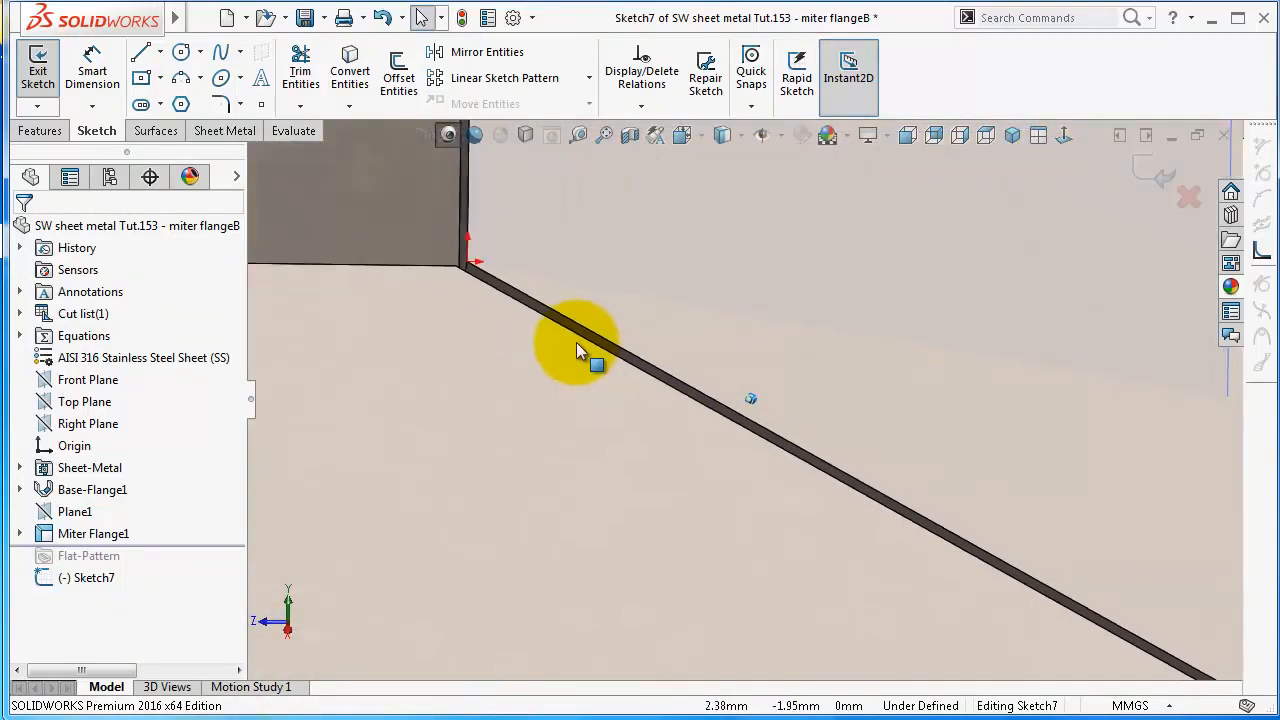
{"action": "scroll", "coordinate": [528, 258], "scroll_direction": "down", "scroll_amount": 5}
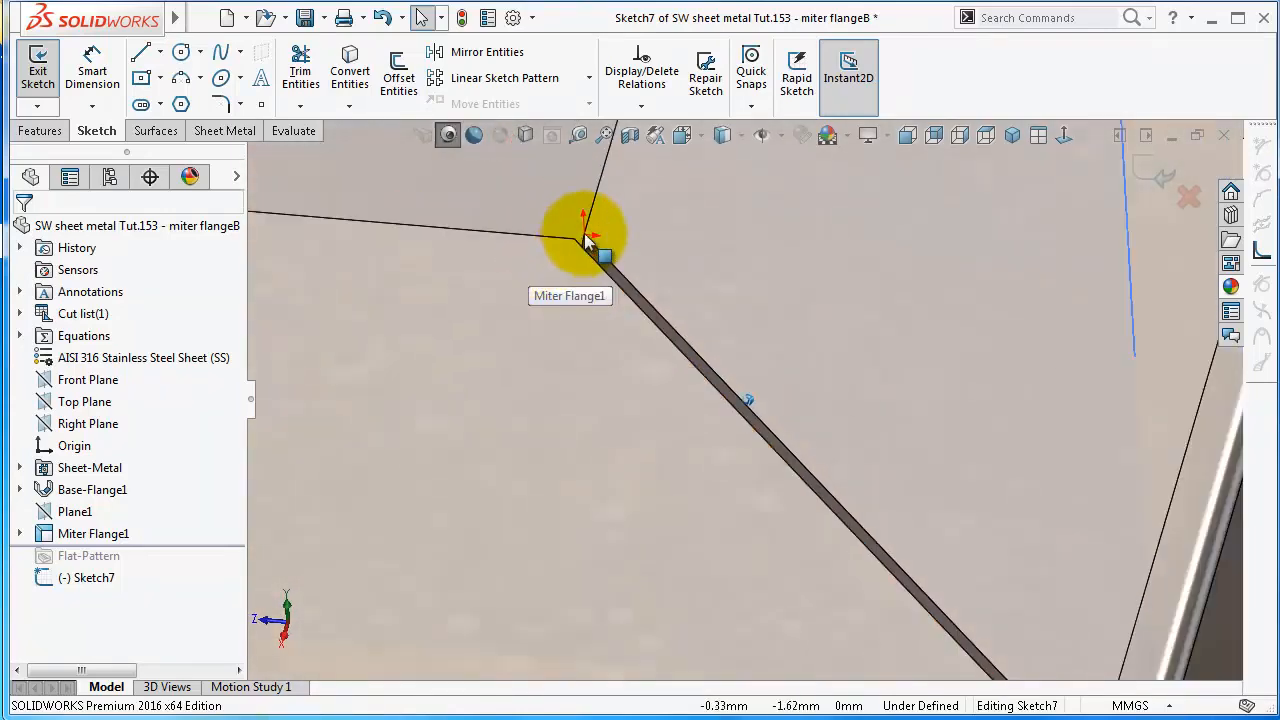
{"action": "scroll", "coordinate": [605, 260], "scroll_direction": "down", "scroll_amount": 5}
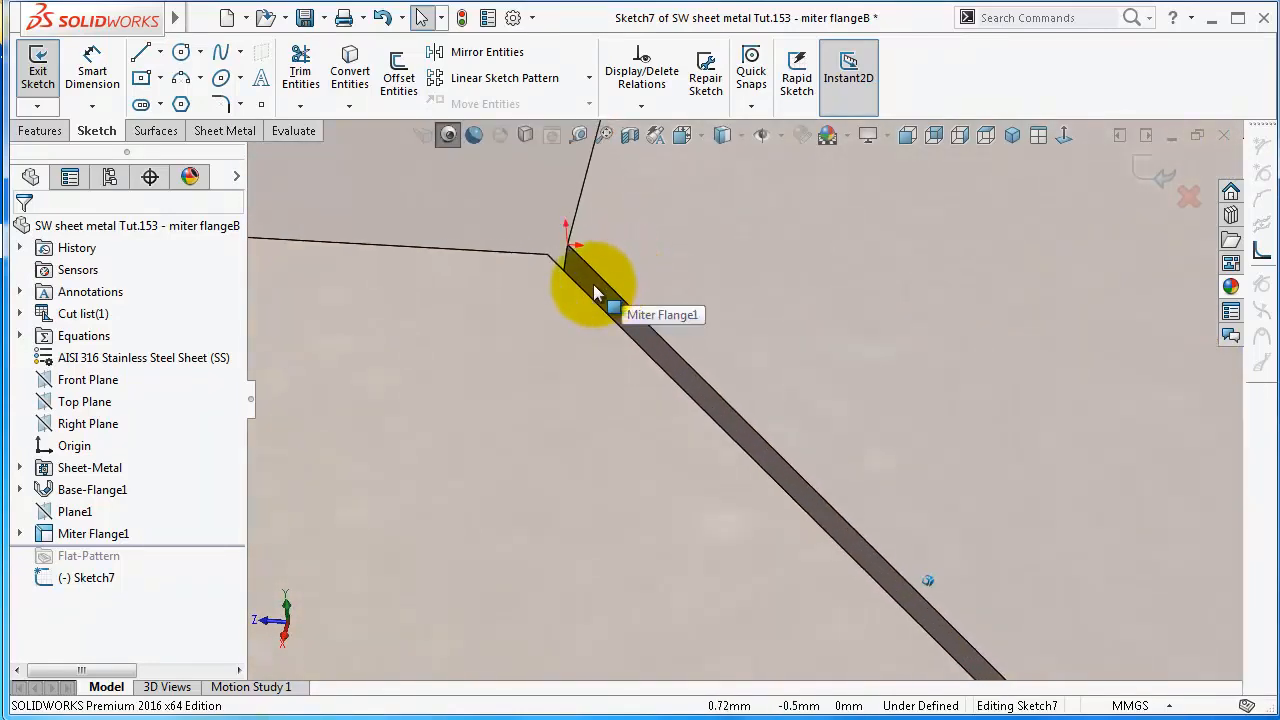
{"action": "left_click", "coordinate": [606, 280]}
{"action": "middle_click_drag", "start_coordinate": [606, 280], "coordinate": [683, 340]}
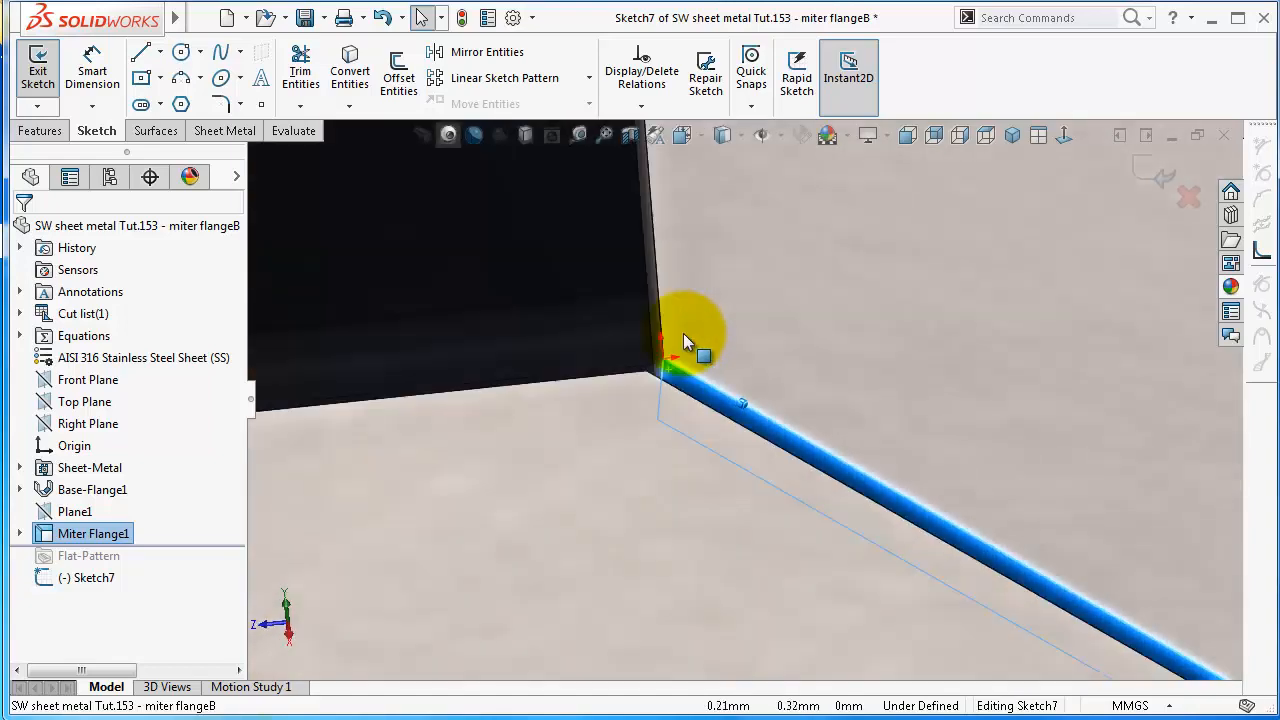
{"action": "left_click", "coordinate": [1063, 136]}
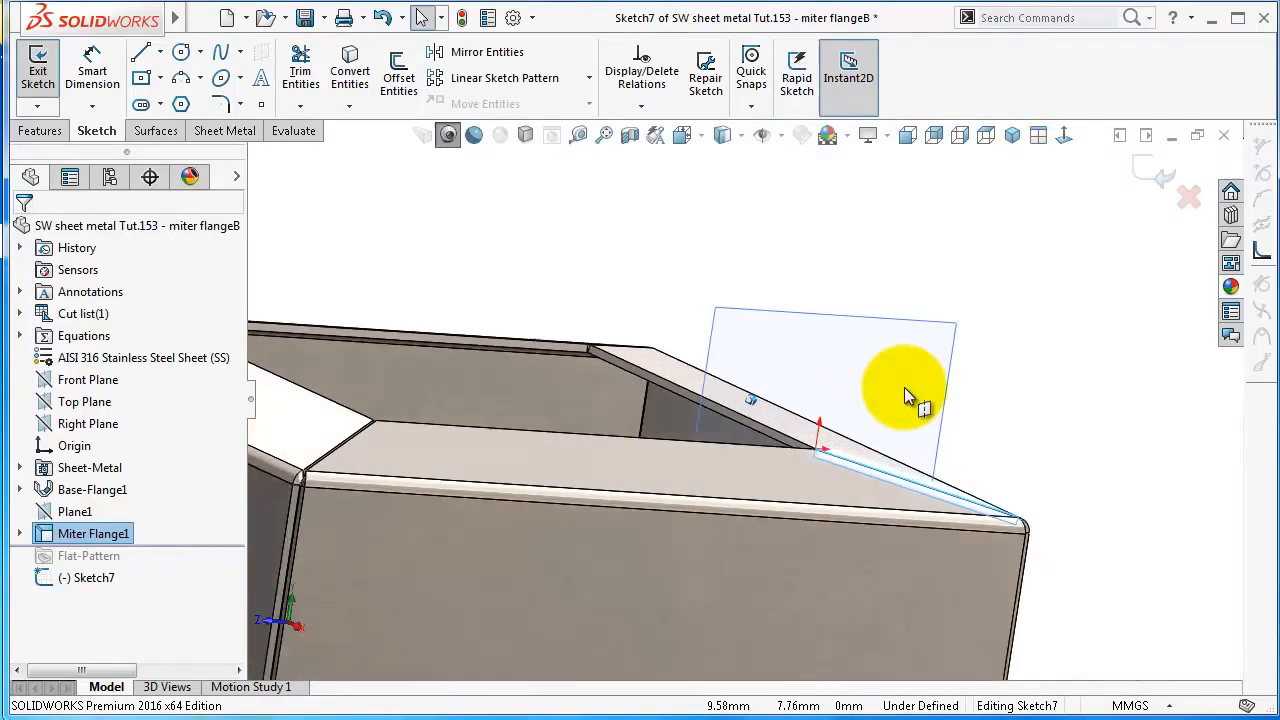
View the new sketch plane head-on and sketch a short vertical line up from the origin at the opening's corner
{"action": "middle_click_drag", "start_coordinate": [904, 387], "coordinate": [897, 387]}
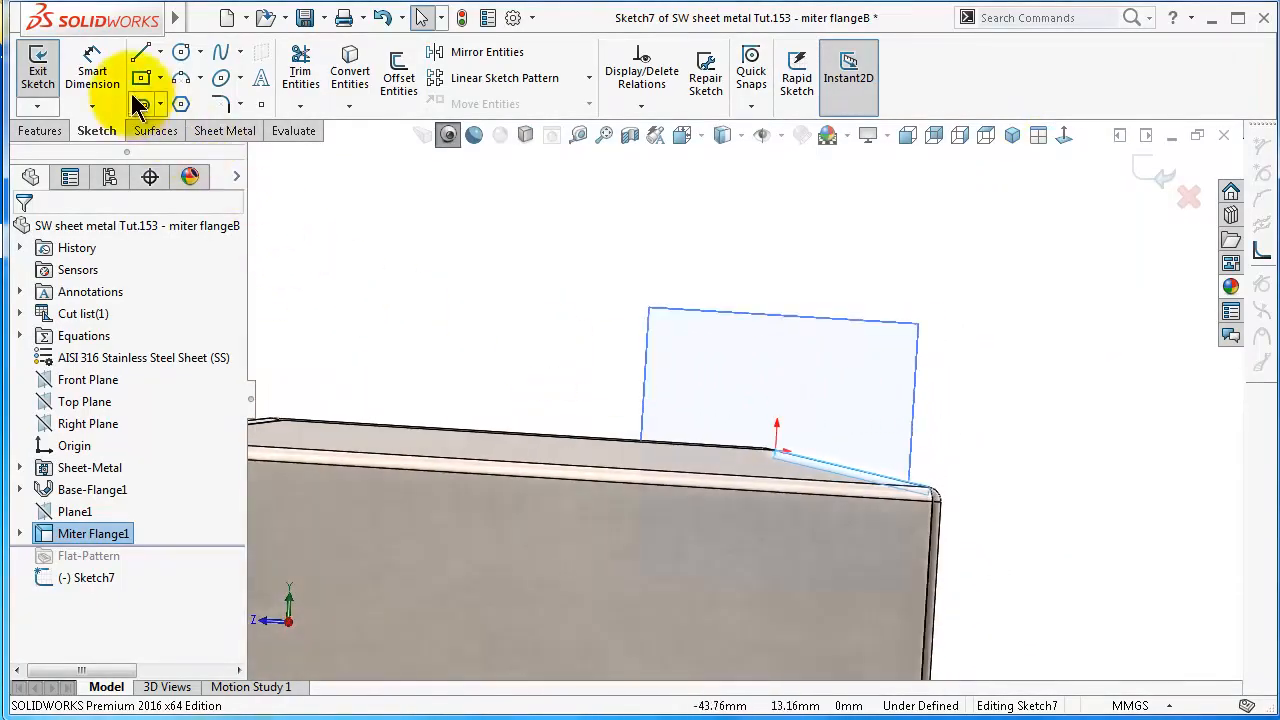
{"action": "left_click", "coordinate": [142, 58]}
{"action": "scroll", "coordinate": [929, 543], "scroll_direction": "down", "scroll_amount": 3}
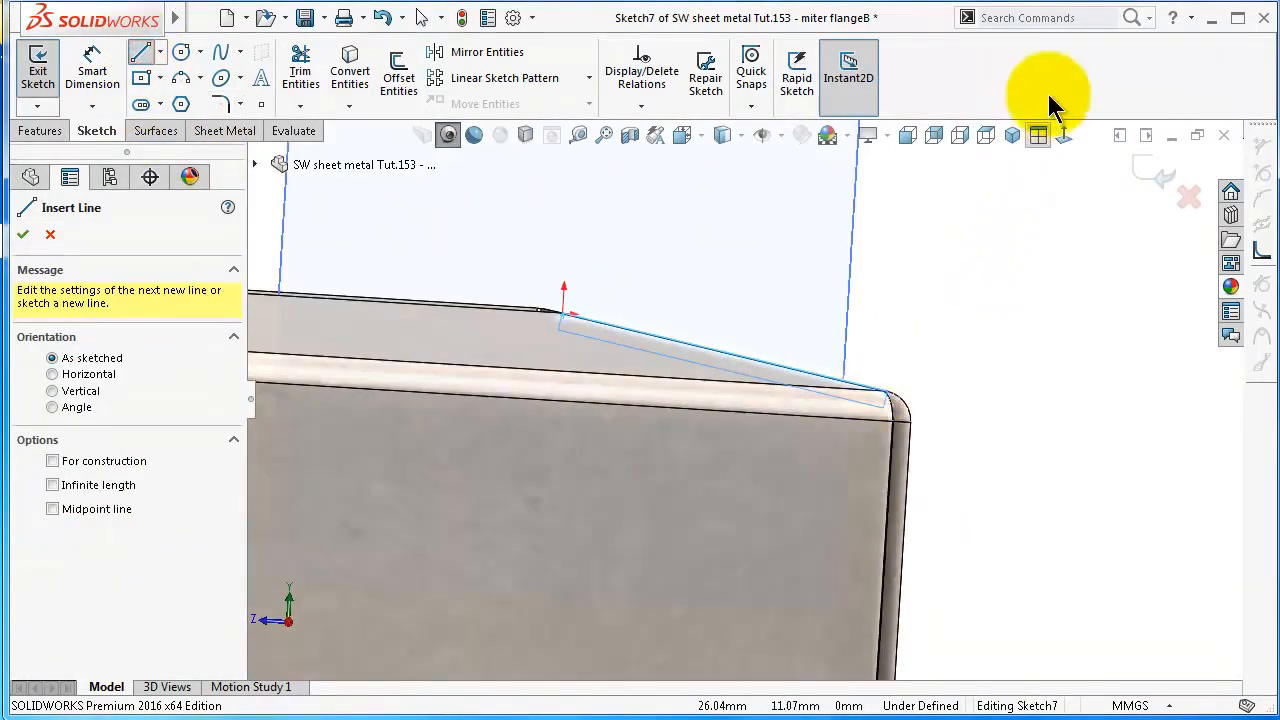
{"action": "left_click", "coordinate": [1064, 137]}
{"action": "scroll", "coordinate": [971, 300], "scroll_direction": "down", "scroll_amount": 4}
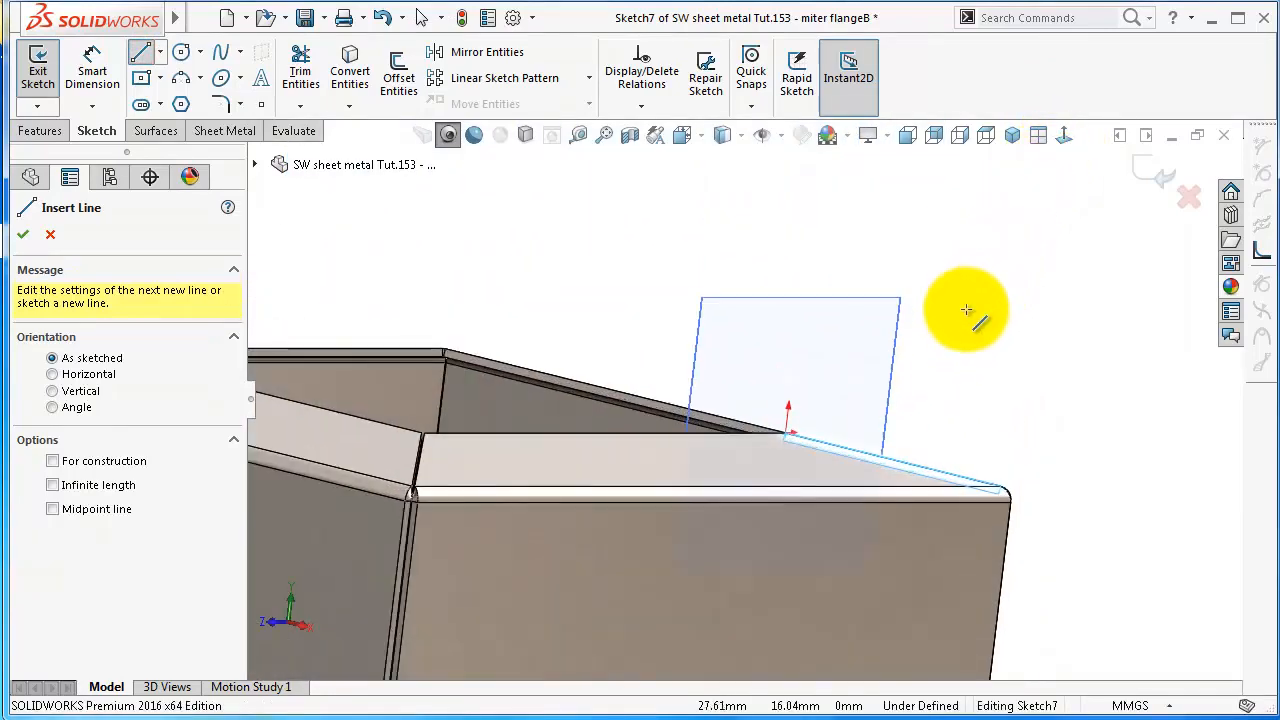
{"action": "key", "text": "Escape"}
{"action": "left_click", "coordinate": [882, 336]}
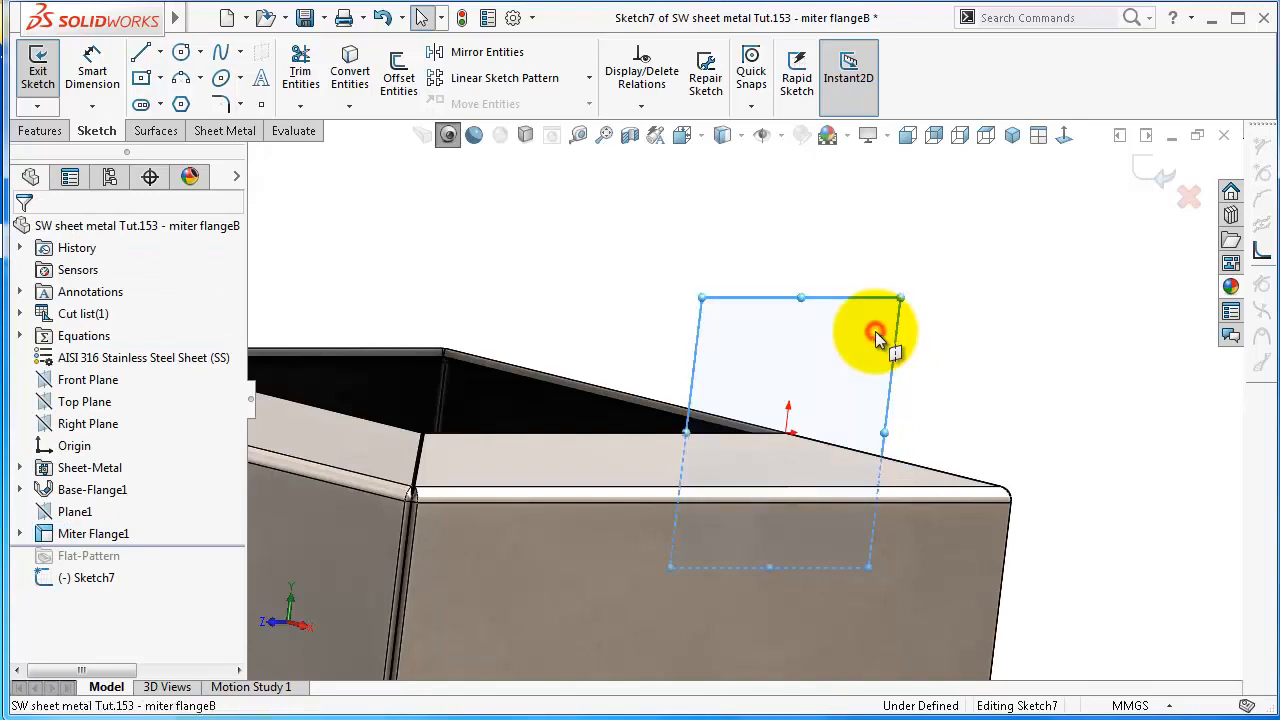
{"action": "left_click", "coordinate": [1064, 137]}
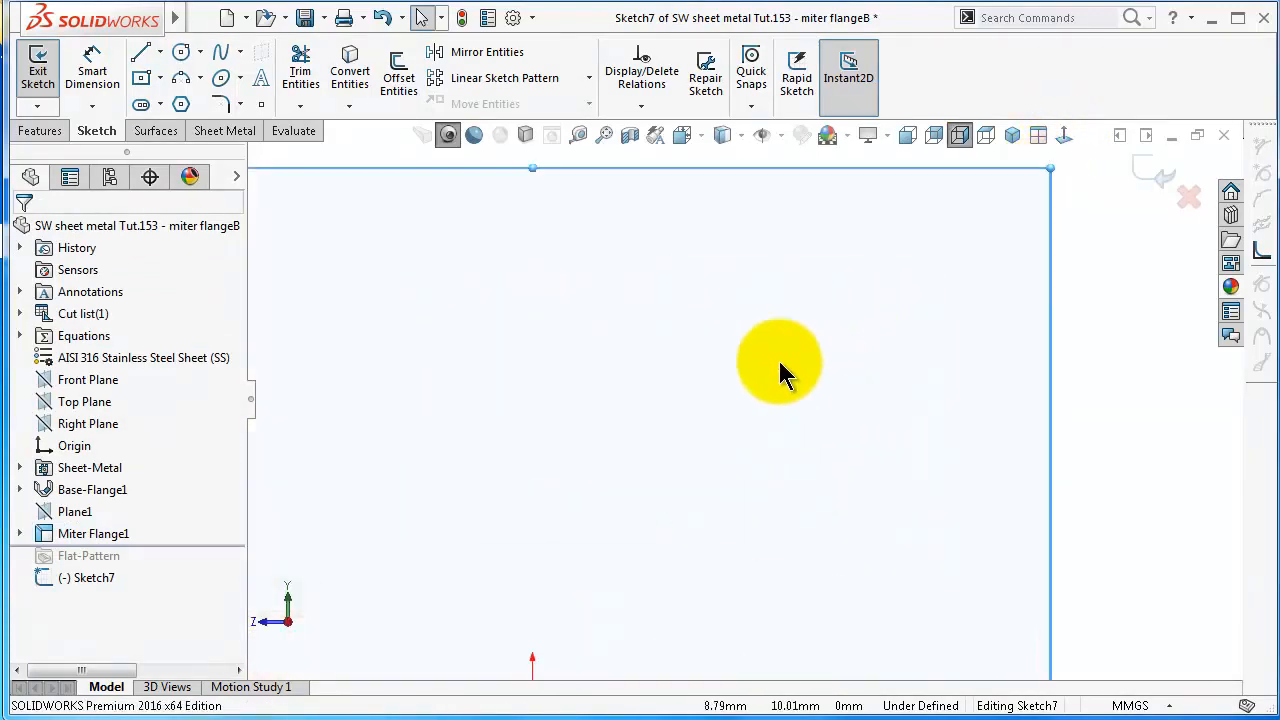
{"action": "left_click", "coordinate": [146, 58]}
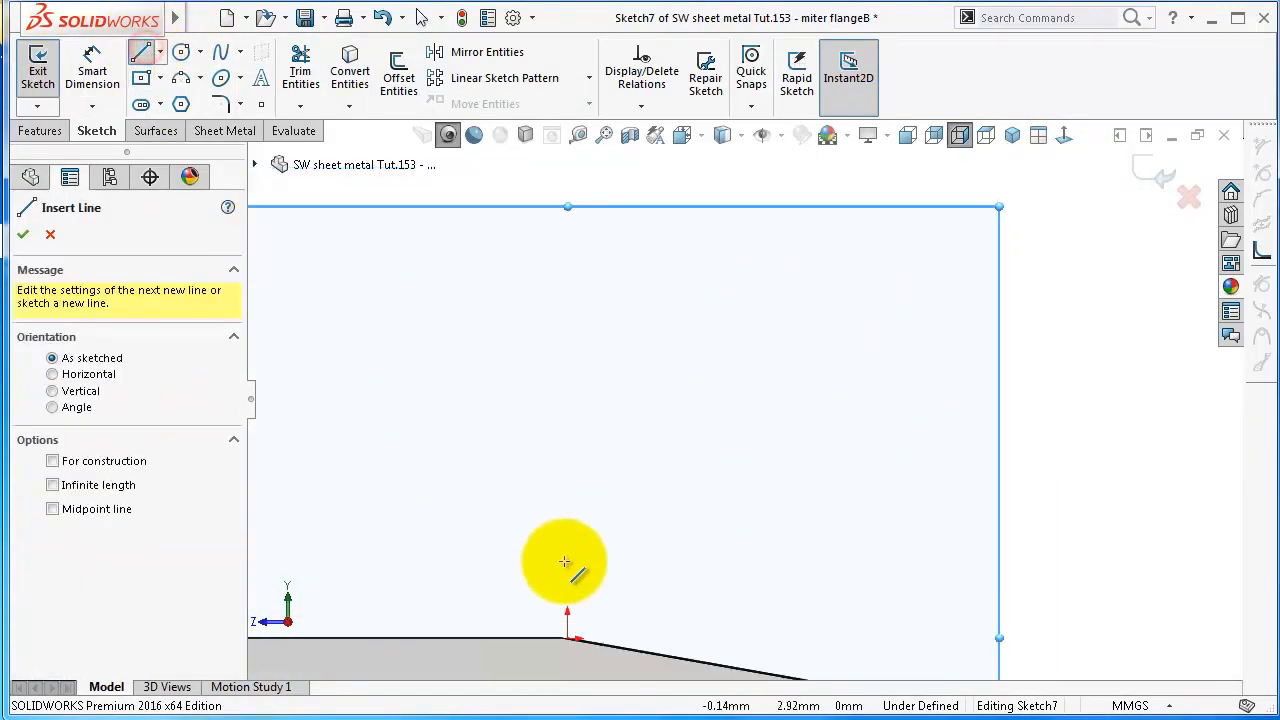
{"action": "left_click", "coordinate": [567, 638]}
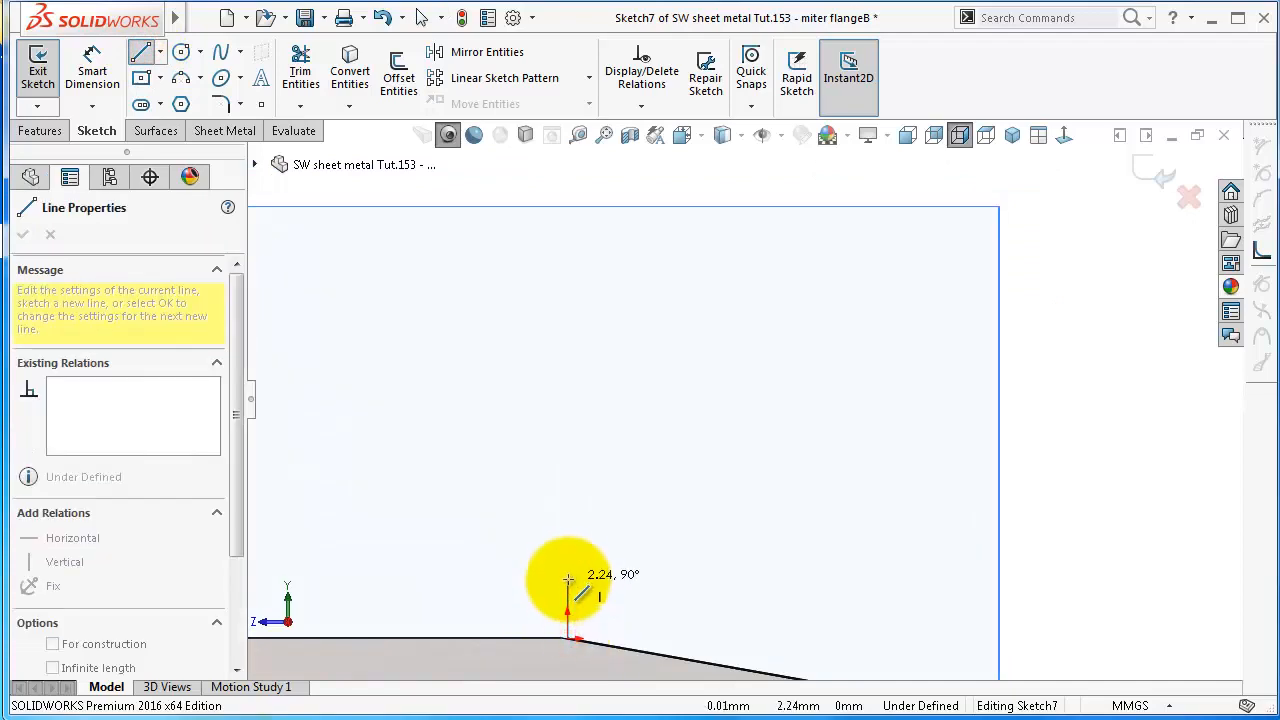
{"action": "left_click", "coordinate": [567, 567]}
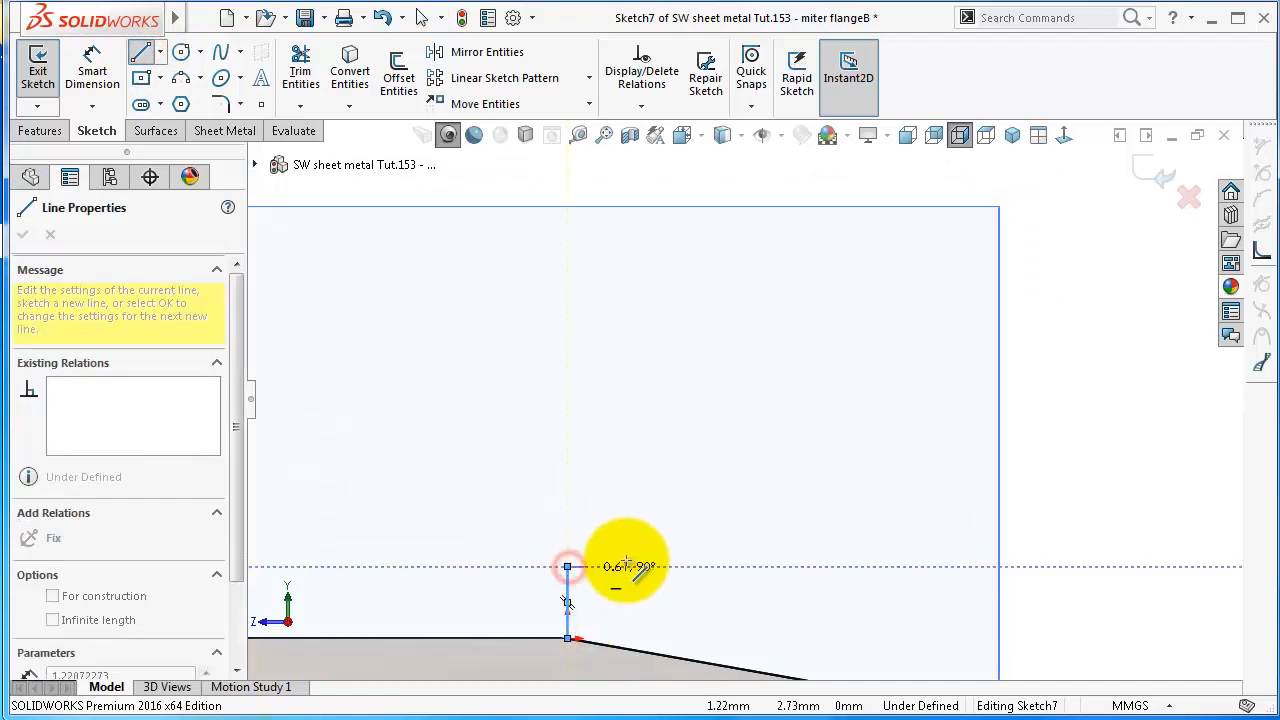
Finish the sketch and try to create a miter flange along the opening's inner edge with a 0.10 mm gap
{"action": "left_click", "coordinate": [1157, 175]}
{"action": "scroll", "coordinate": [757, 422], "scroll_direction": "up", "scroll_amount": 4}
{"action": "mouse_move", "coordinate": [738, 440]}
{"action": "middle_mouse_down"}
{"action": "mouse_move", "coordinate": [773, 497]}
{"action": "mouse_move", "coordinate": [560, 409]}
{"action": "mouse_move", "coordinate": [487, 320]}
{"action": "middle_mouse_up"}
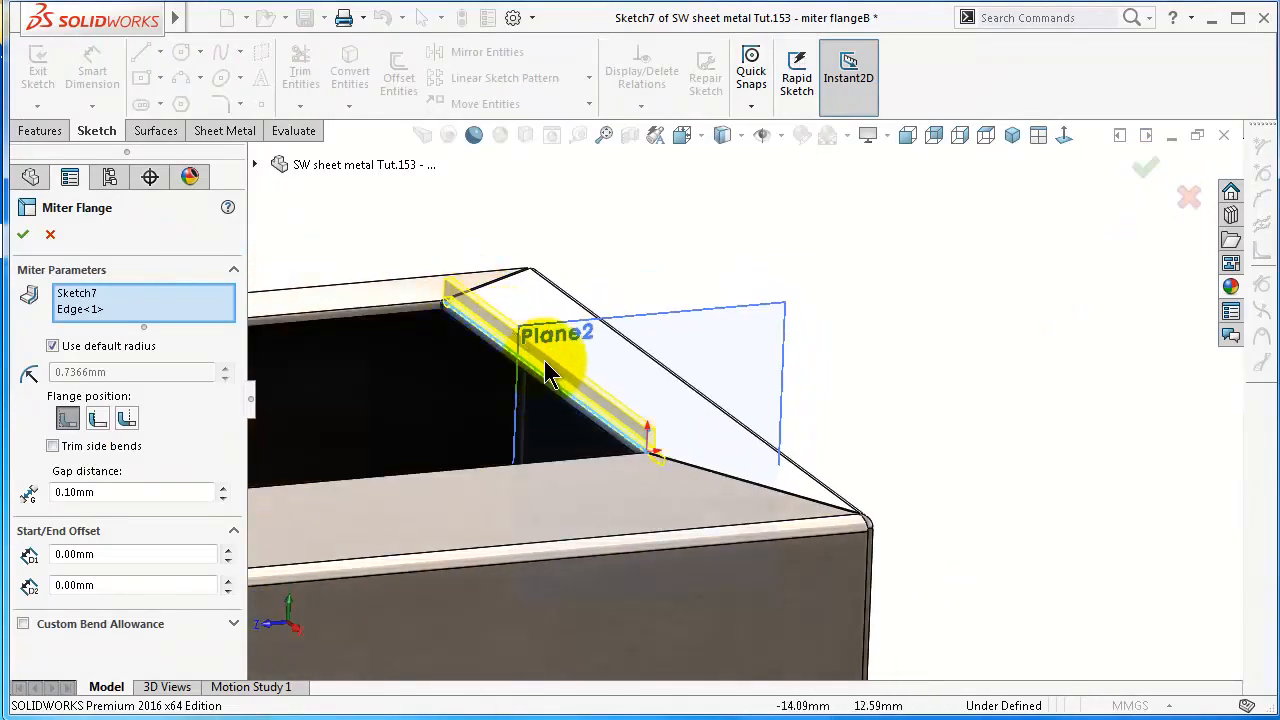
{"action": "left_click", "coordinate": [23, 235]}
Remove the profile sketch from the miter flange selection, retry the flange on the edge alone, and exit the command and sketch
{"action": "left_click", "coordinate": [80, 294]}
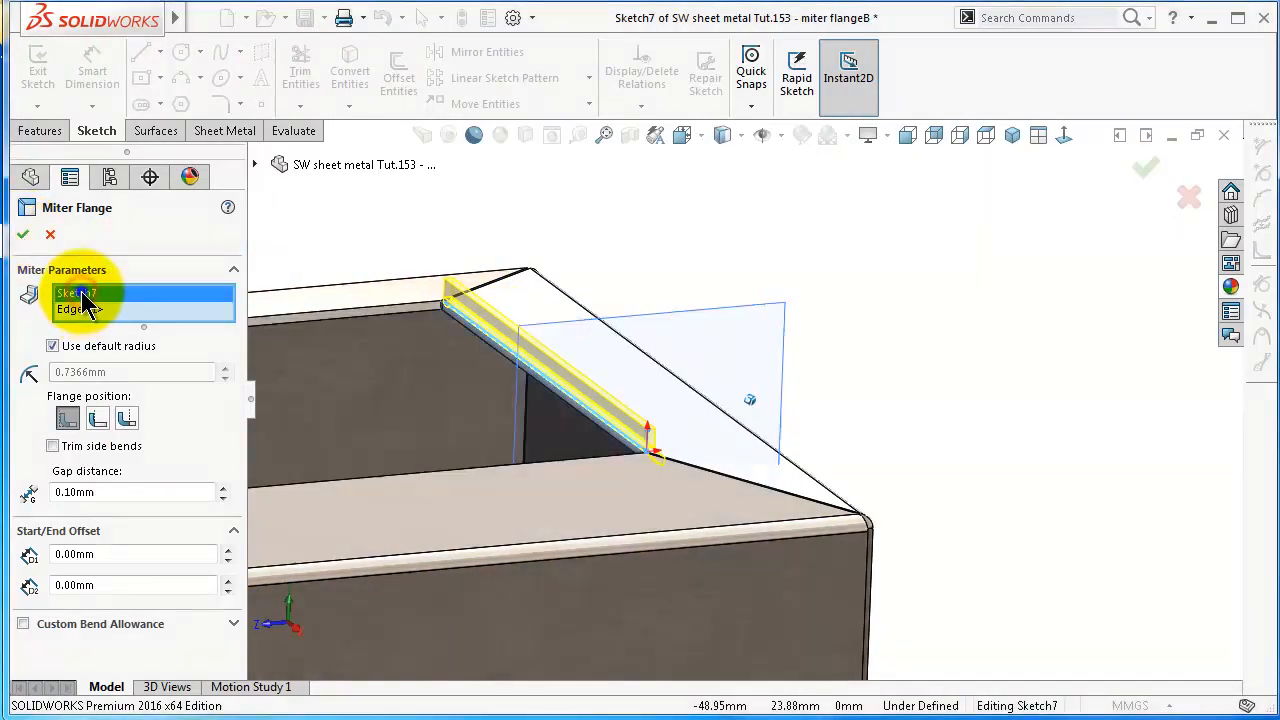
{"action": "right_click", "coordinate": [80, 294]}
{"action": "left_click", "coordinate": [143, 325]}
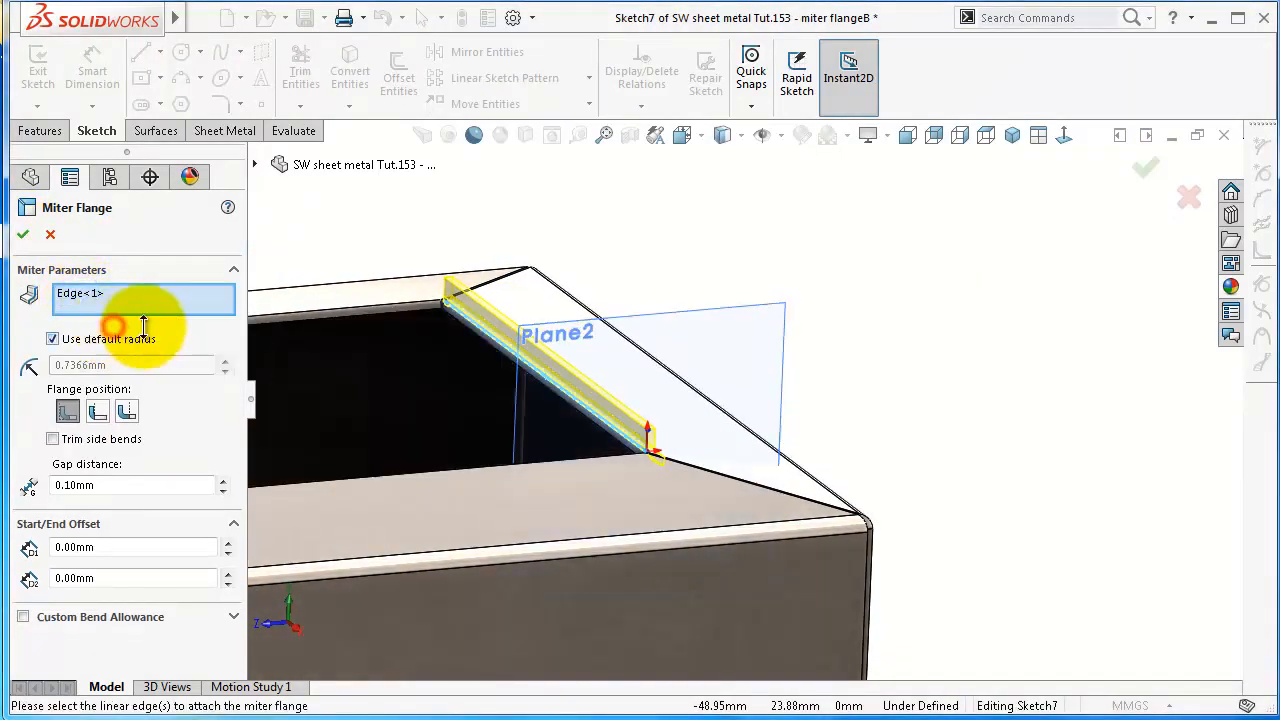
{"action": "left_click", "coordinate": [23, 234]}
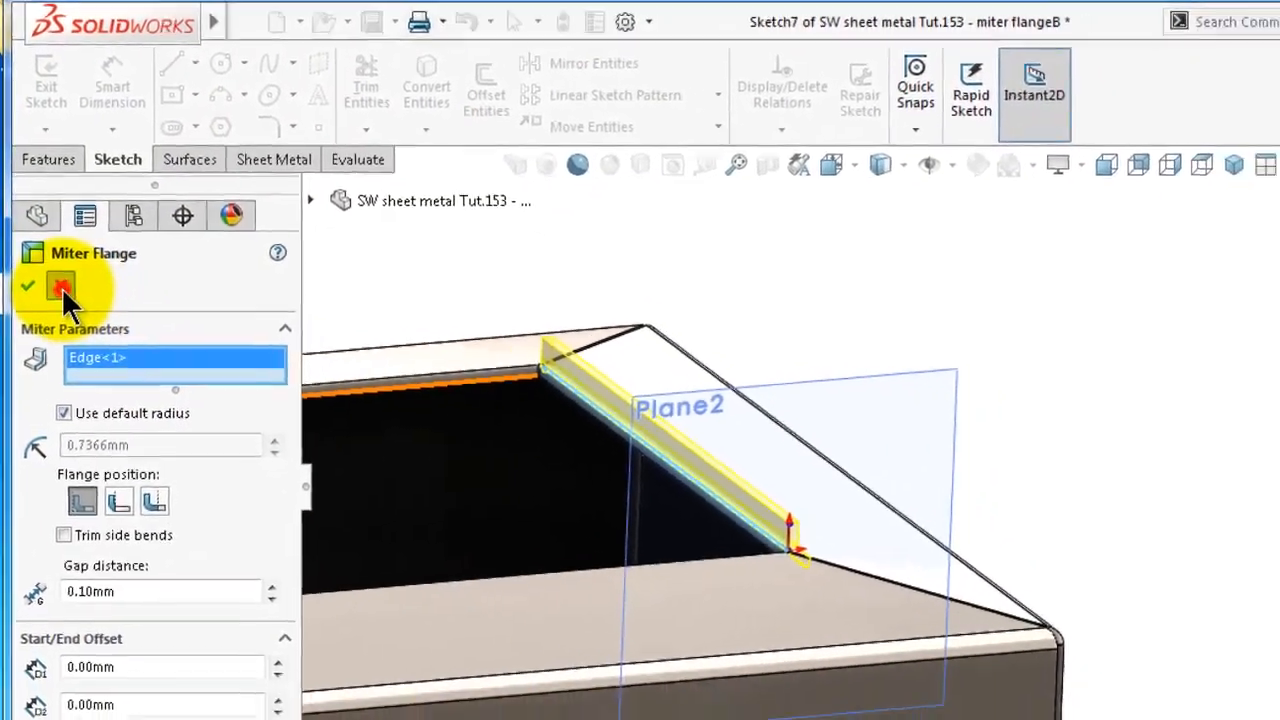
{"action": "left_click", "coordinate": [53, 249]}
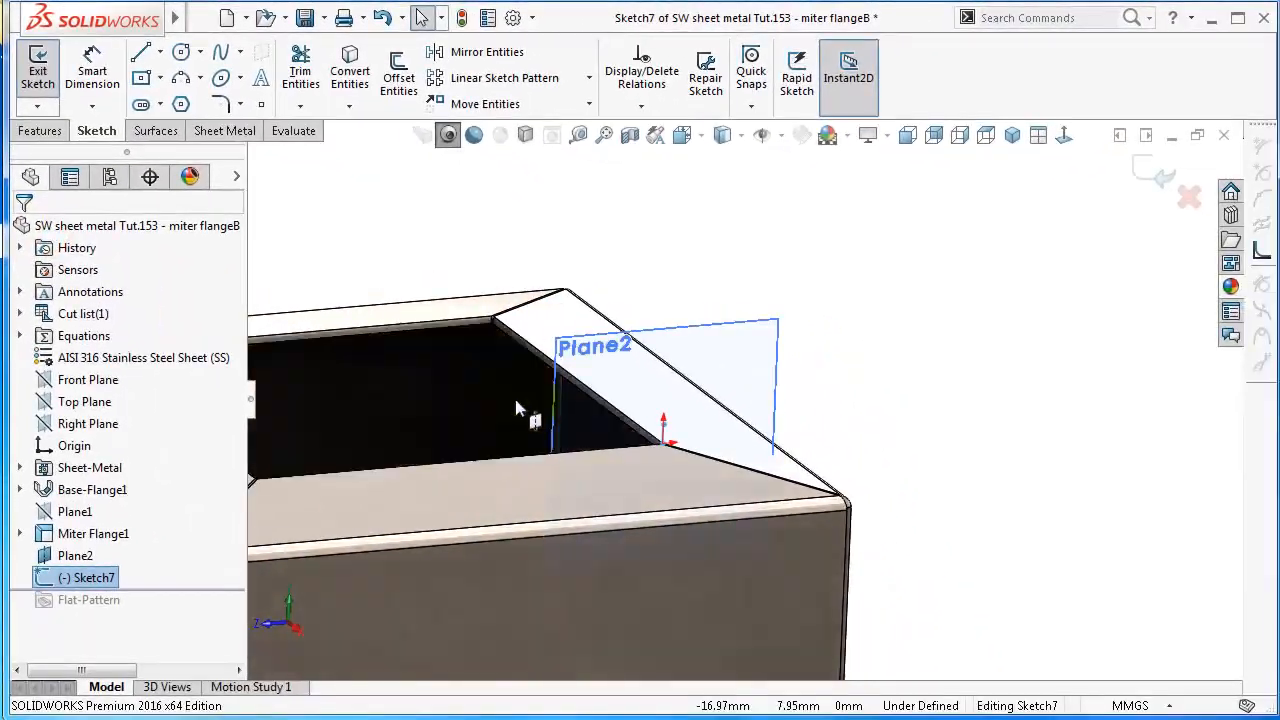
{"action": "left_click", "coordinate": [1237, 187]}
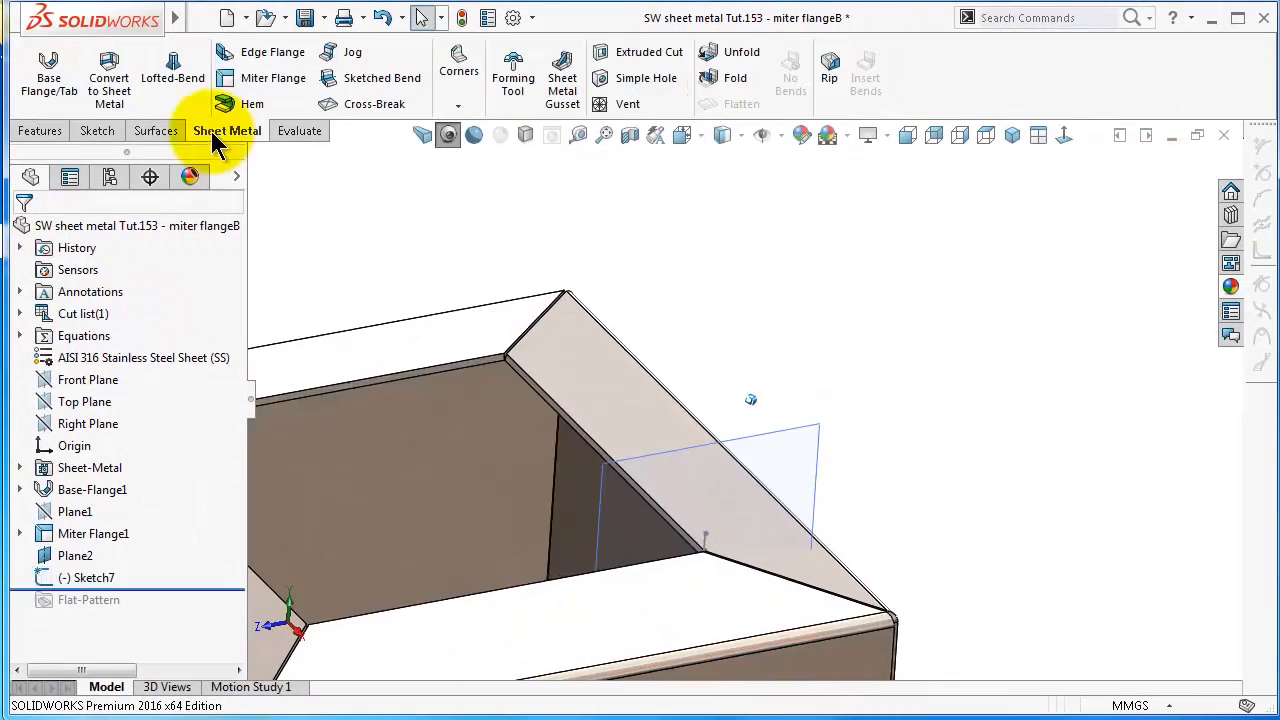
Try a 90° edge flange with a 10.7366 mm blind length on the opening's inner edge
{"action": "left_click", "coordinate": [250, 56]}
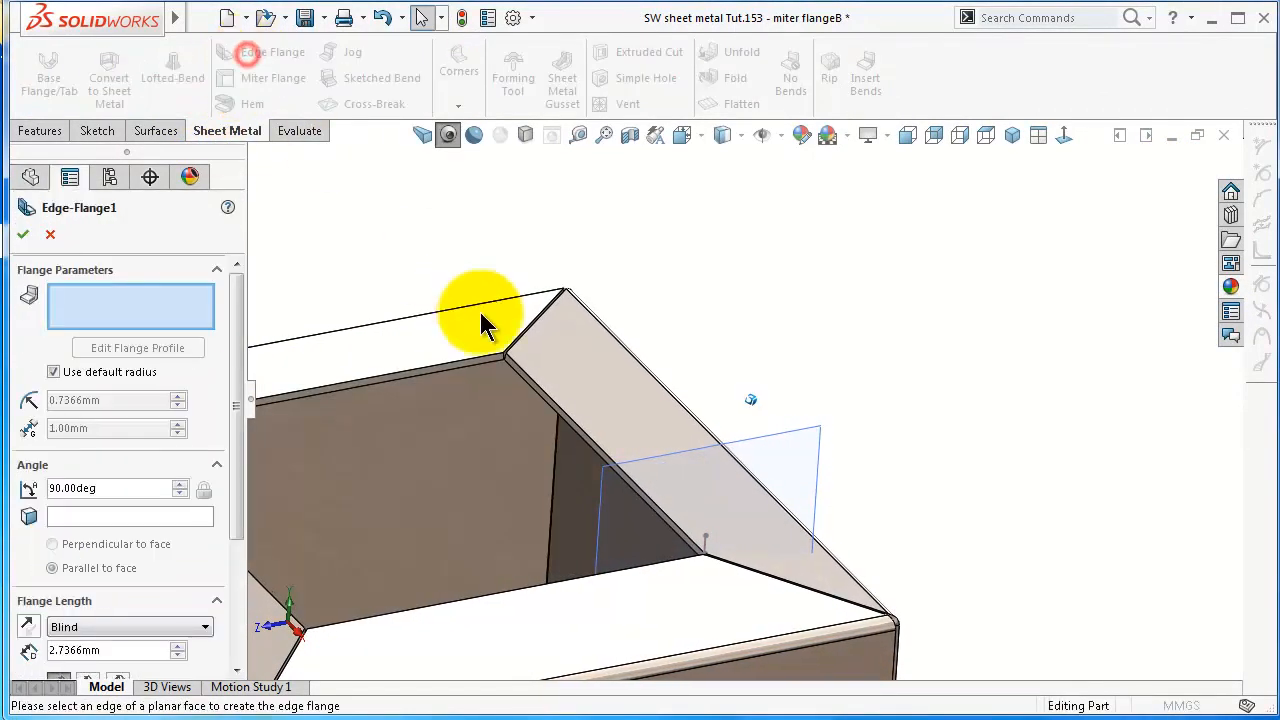
{"action": "scroll", "coordinate": [480, 300], "scroll_direction": "down", "scroll_amount": 3}
{"action": "left_click", "coordinate": [567, 405]}
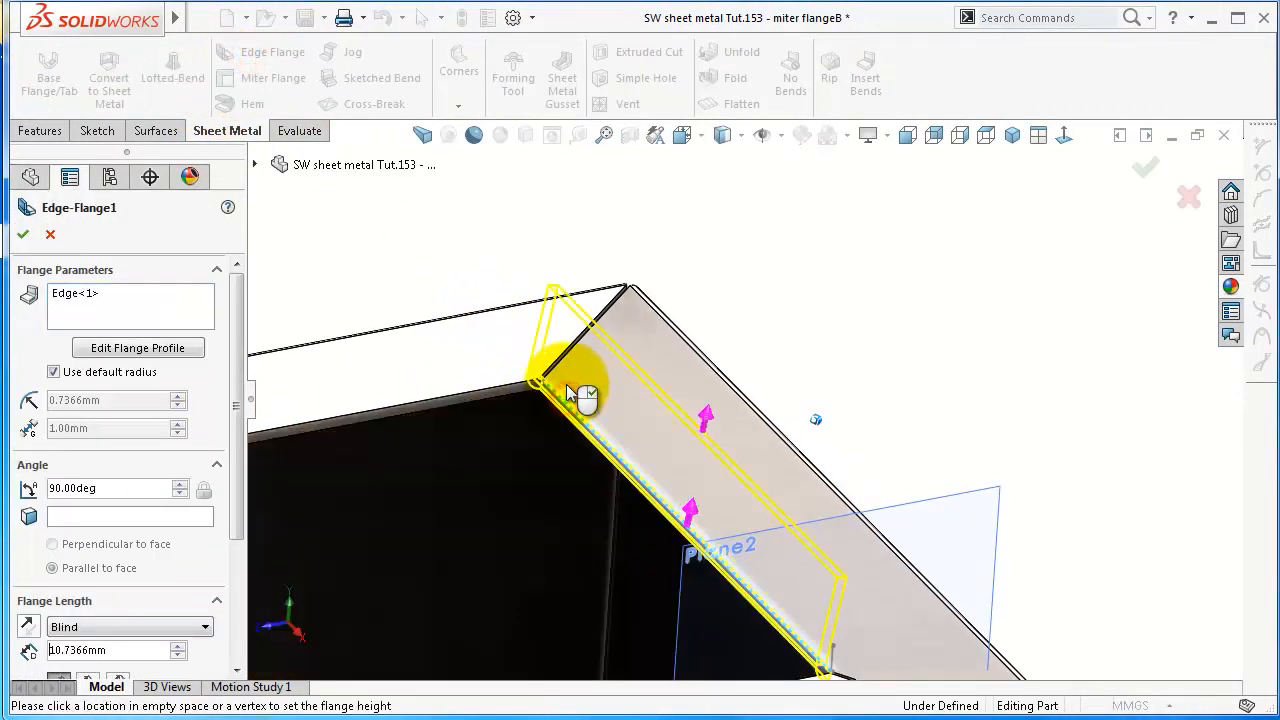
{"action": "left_click", "coordinate": [566, 379]}
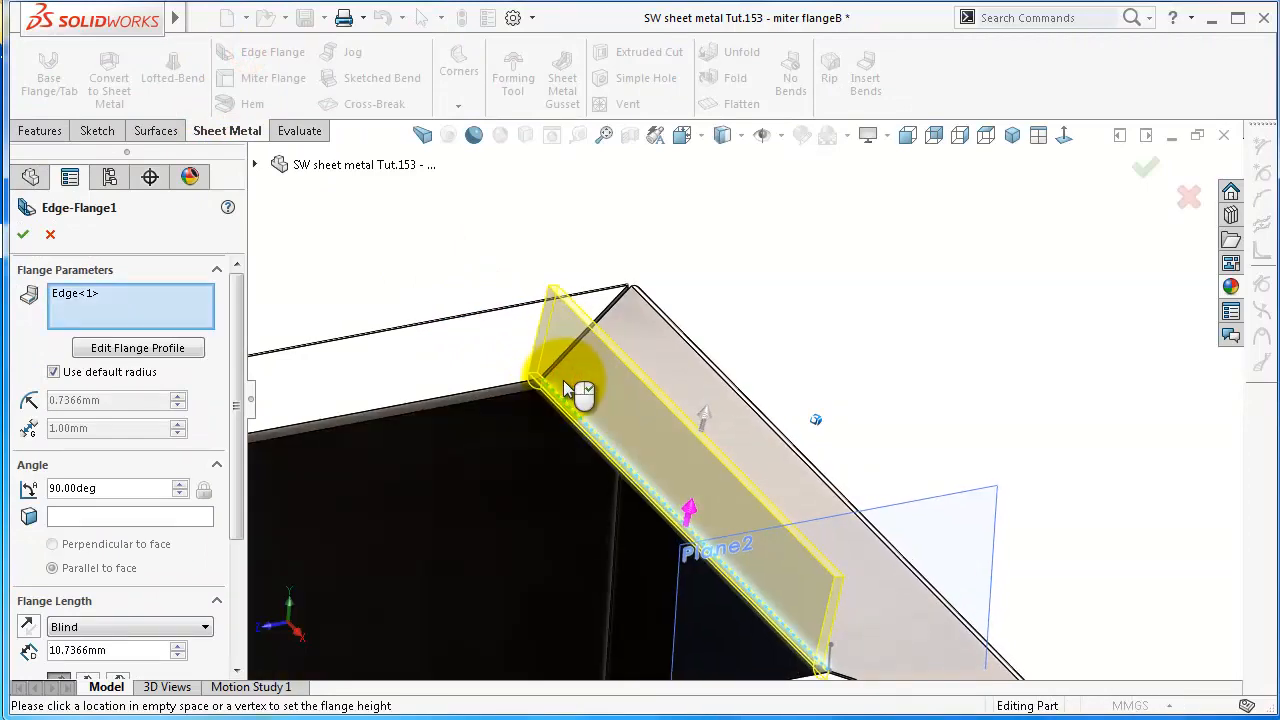
{"action": "middle_click_drag", "start_coordinate": [557, 381], "coordinate": [1197, 238]}
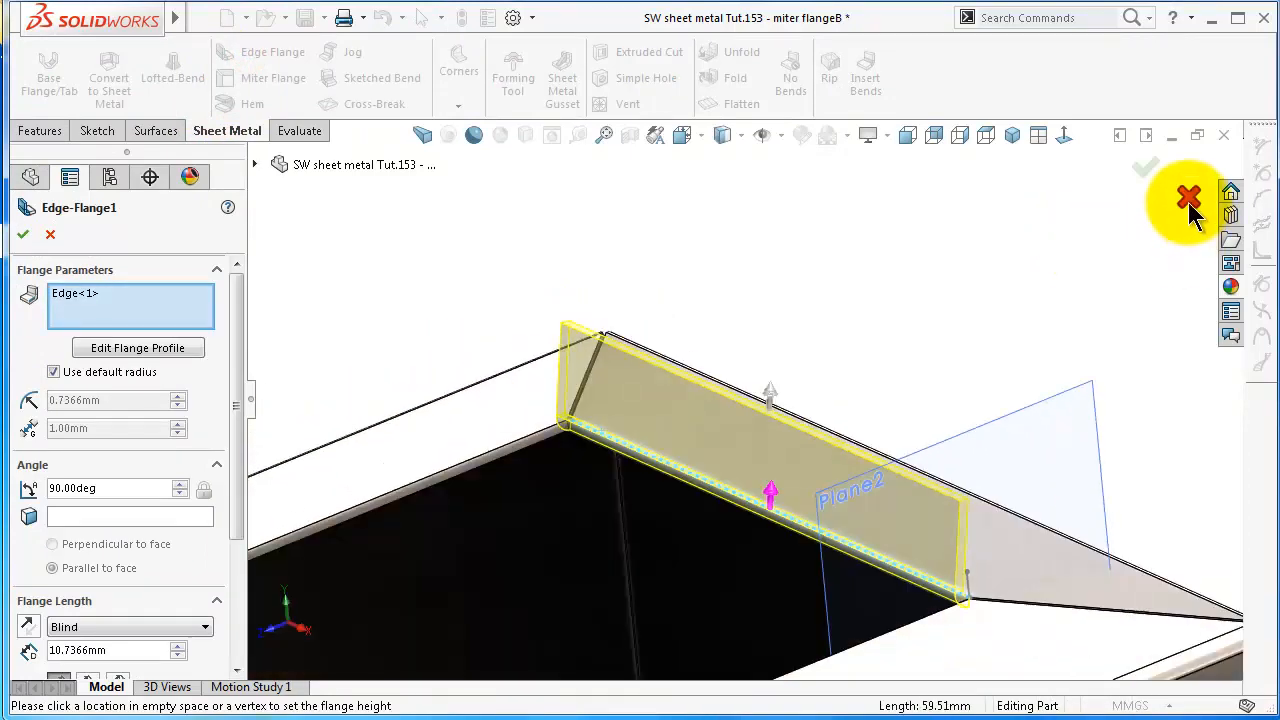
{"action": "left_click", "coordinate": [1184, 204]}
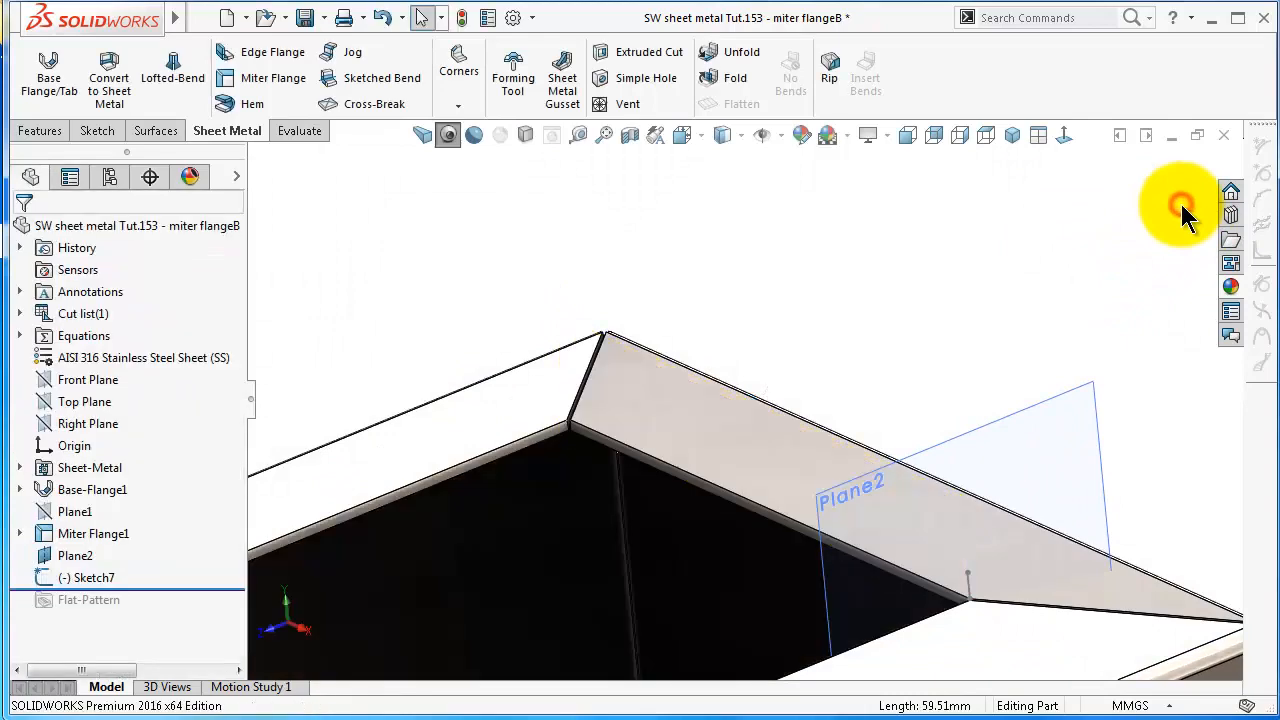
Delete Plane2 together with its dependent Sketch7
{"action": "left_click", "coordinate": [78, 557]}
{"action": "right_click", "coordinate": [80, 558]}
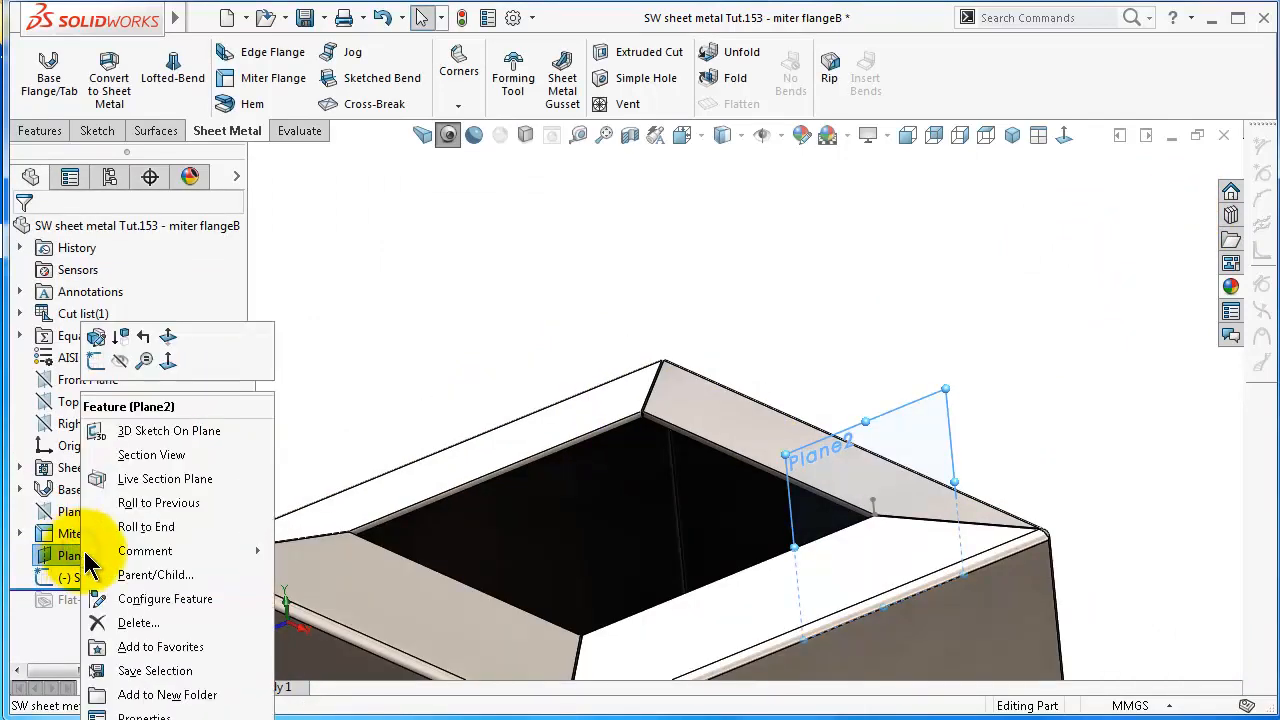
{"action": "left_click", "coordinate": [137, 623]}
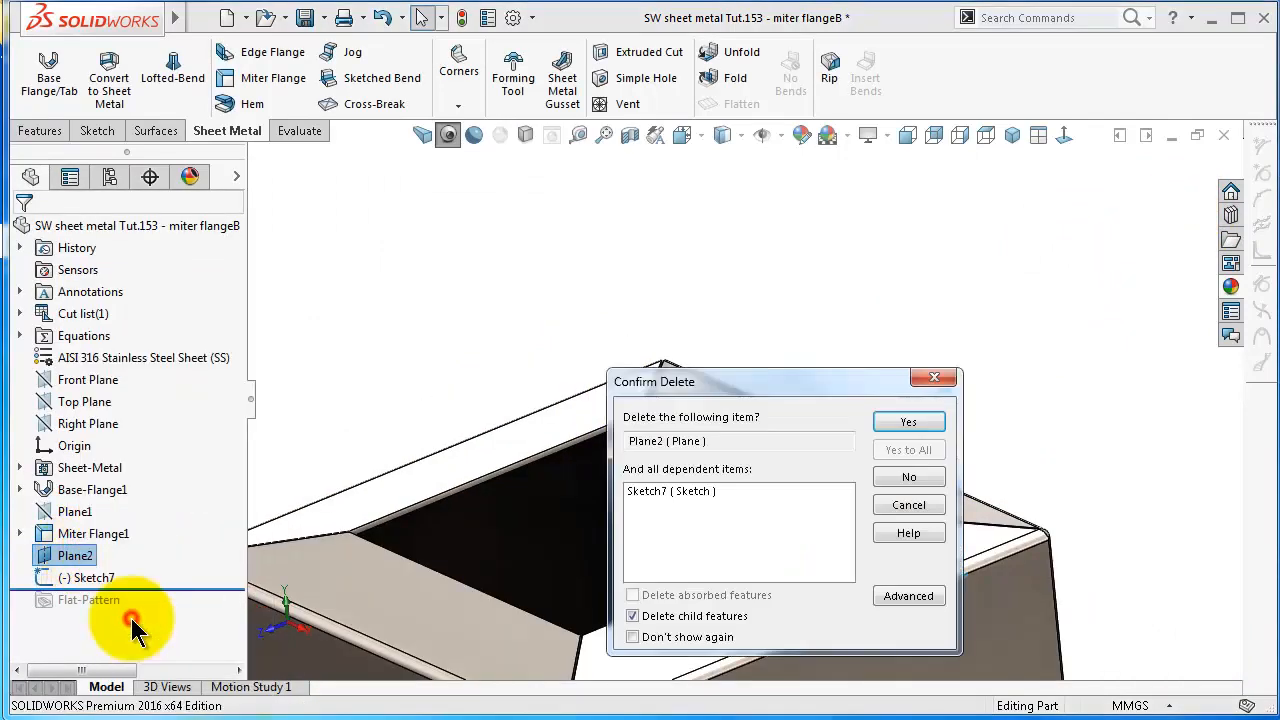
{"action": "left_click", "coordinate": [908, 422]}
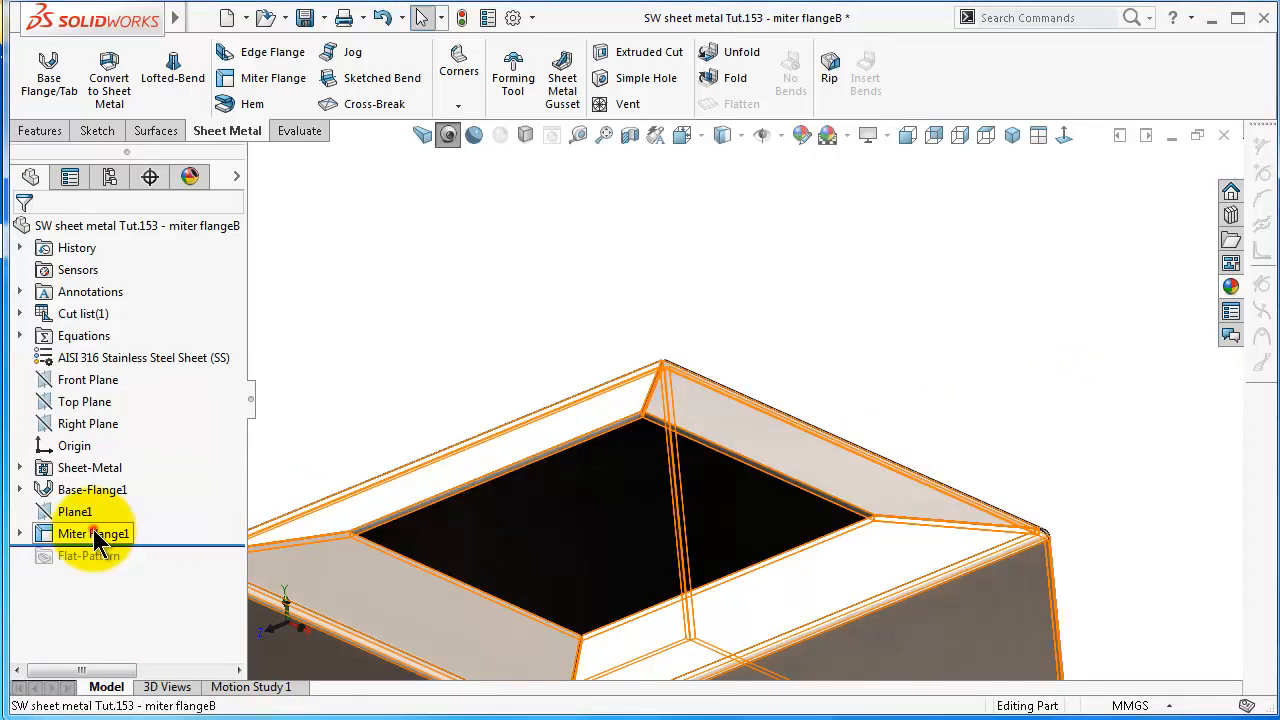
Open Sketch6, the profile of the existing Miter Flange1, for editing and view it head-on
{"action": "scroll", "coordinate": [414, 566], "scroll_direction": "down", "scroll_amount": 3}
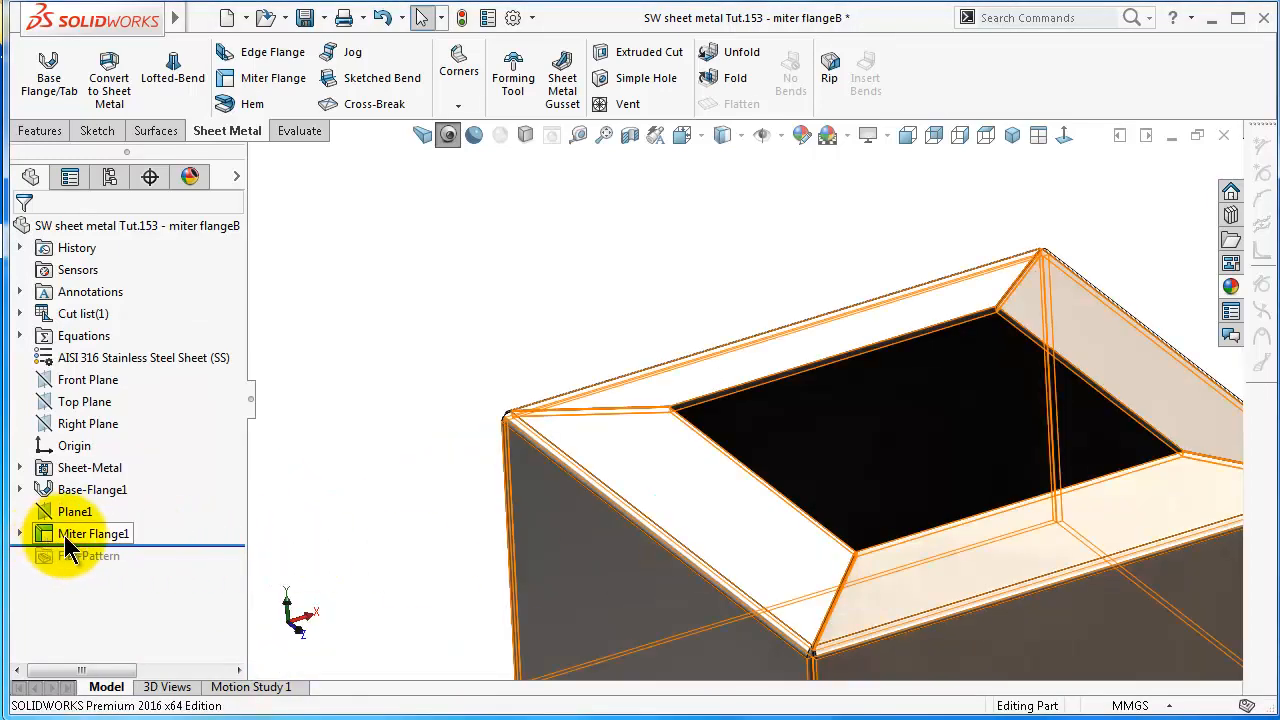
{"action": "scroll", "coordinate": [670, 508], "scroll_direction": "up", "scroll_amount": 2}
{"action": "scroll", "coordinate": [862, 492], "scroll_direction": "down", "scroll_amount": 2}
{"action": "scroll", "coordinate": [970, 478], "scroll_direction": "up", "scroll_amount": 2}
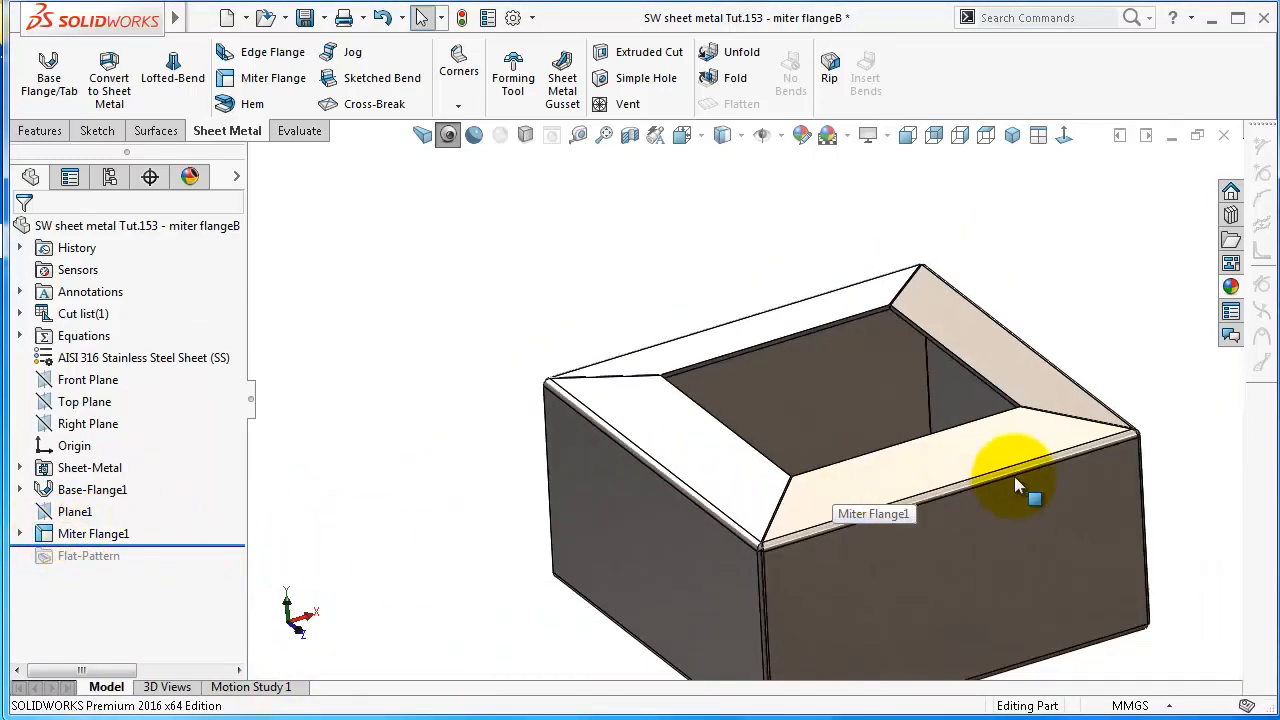
{"action": "scroll", "coordinate": [1014, 476], "scroll_direction": "up", "scroll_amount": 2}
{"action": "scroll", "coordinate": [945, 436], "scroll_direction": "down", "scroll_amount": 3}
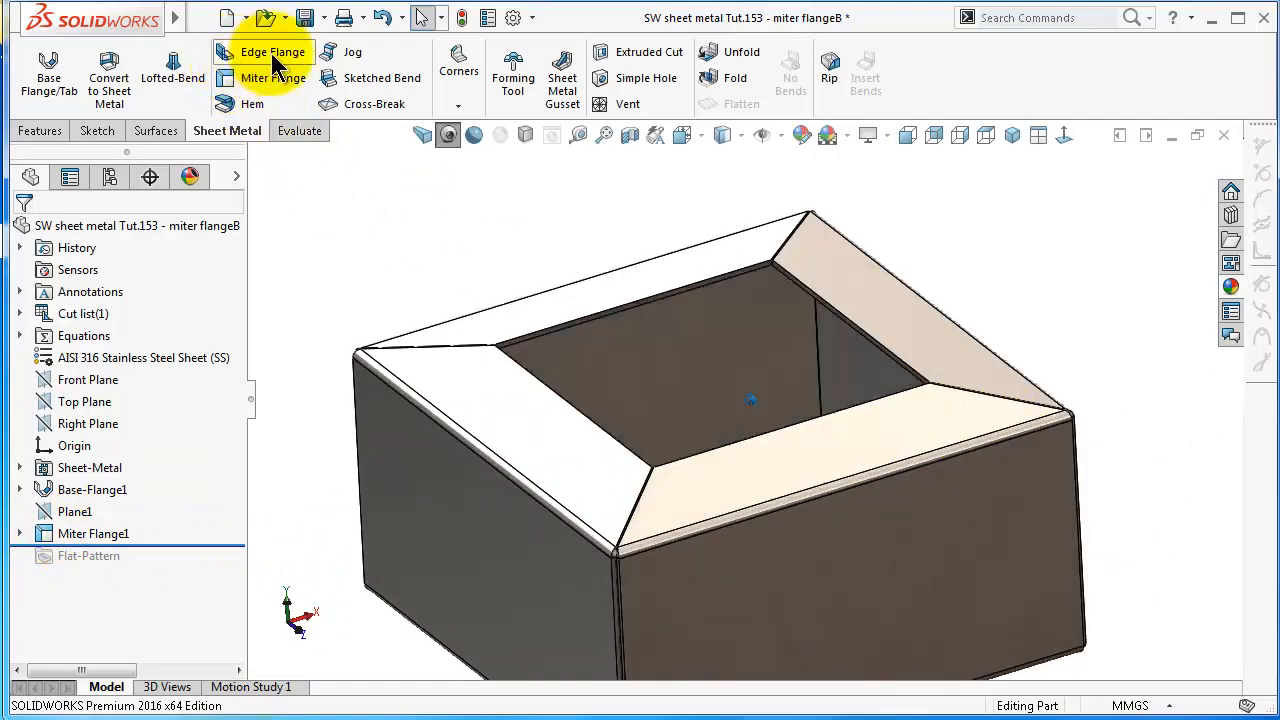
{"action": "left_click", "coordinate": [78, 538]}
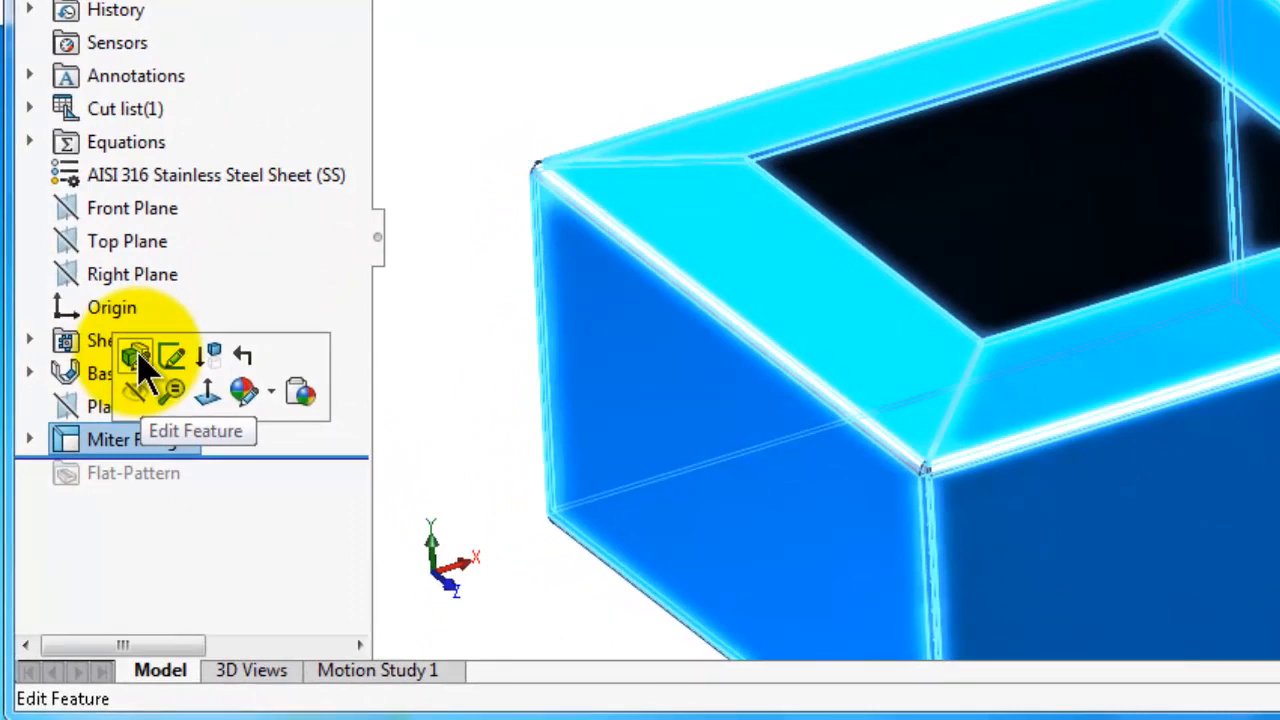
{"action": "left_click", "coordinate": [31, 440]}
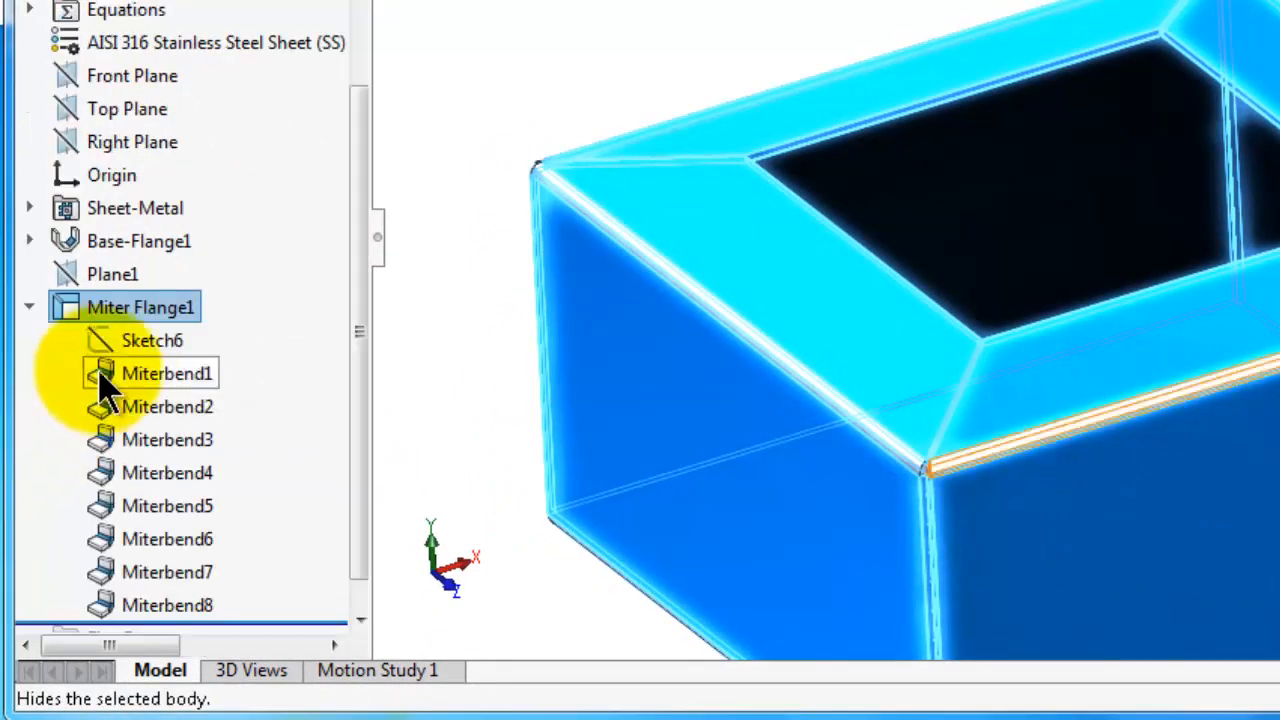
{"action": "left_click", "coordinate": [168, 268]}
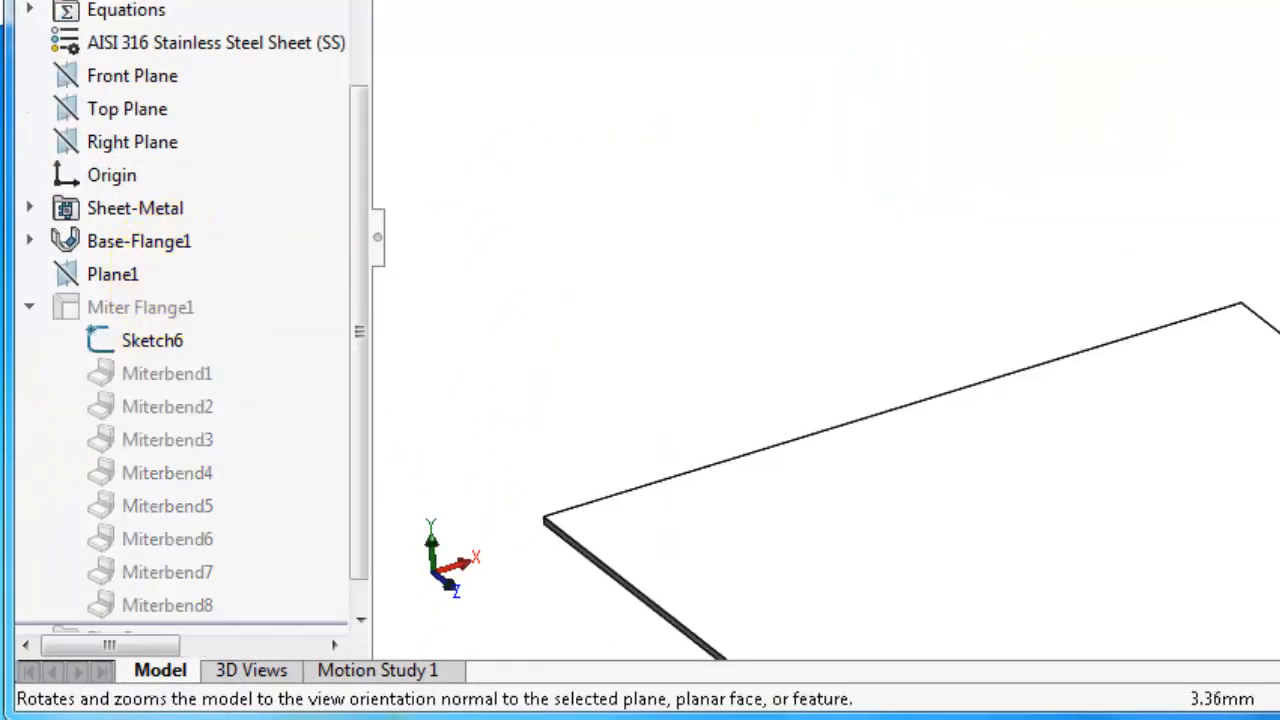
{"action": "left_click", "coordinate": [1136, 96]}
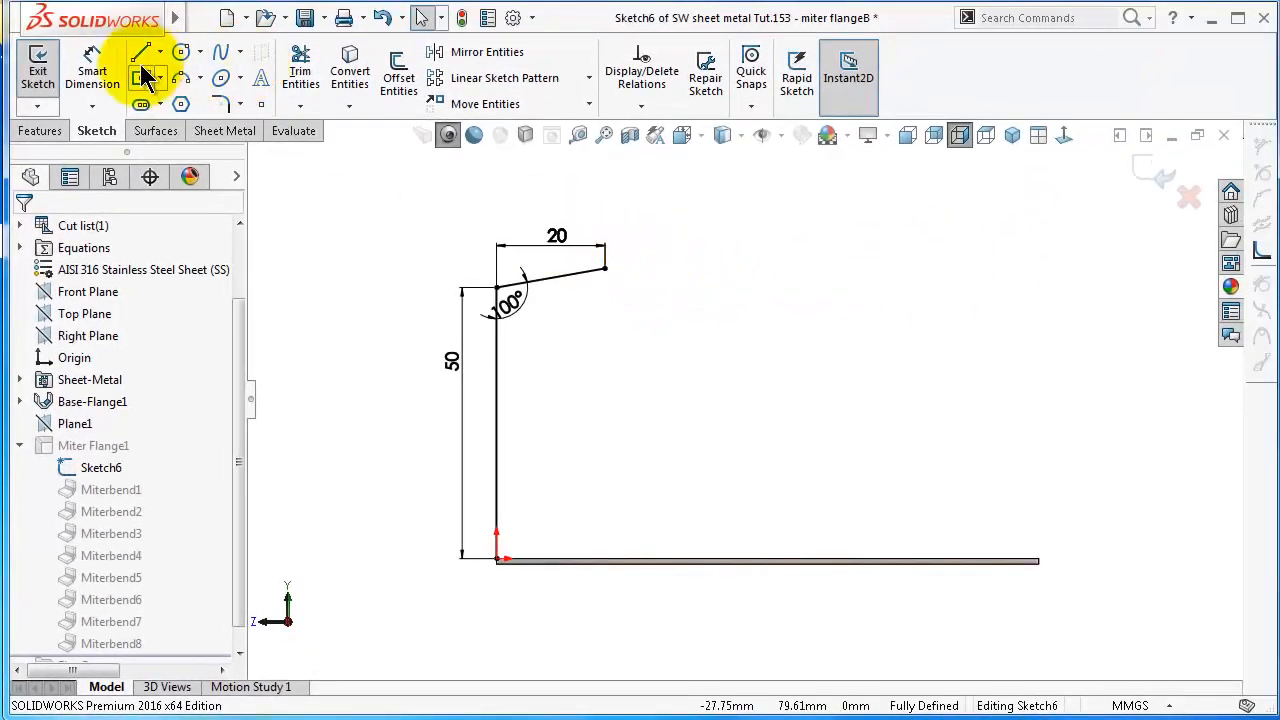
Extend the profile from the sloped line's free end with a vertical line and an inward horizontal line, and make them equal in length
{"action": "left_click", "coordinate": [150, 8]}
{"action": "left_click", "coordinate": [630, 301]}
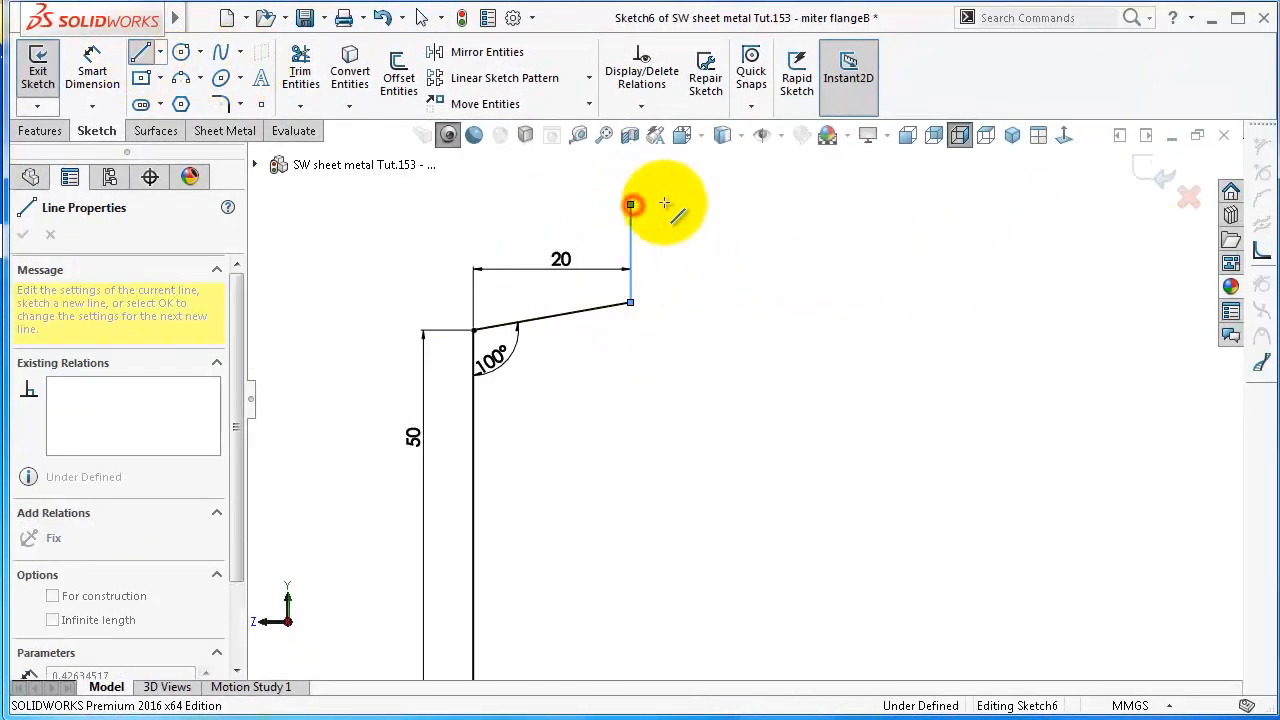
{"action": "left_click", "coordinate": [630, 204]}
{"action": "left_click", "coordinate": [709, 204]}
{"action": "key", "text": "Escape"}
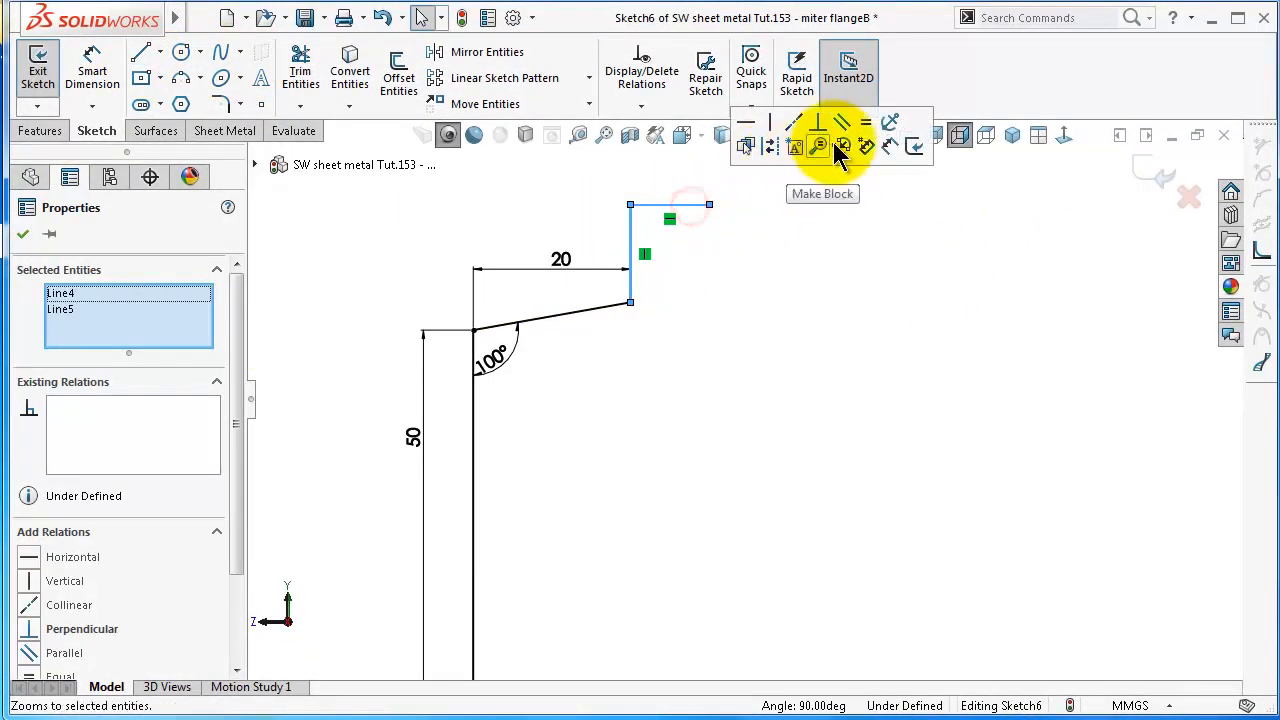
{"action": "left_click", "coordinate": [870, 125]}
Dimension the new vertical line to 10 mm and rebuild the miter flange with the extended profile
{"action": "scroll", "coordinate": [521, 210], "scroll_direction": "up", "scroll_amount": 1}
{"action": "right_click_drag", "start_coordinate": [507, 241], "coordinate": [510, 195]}
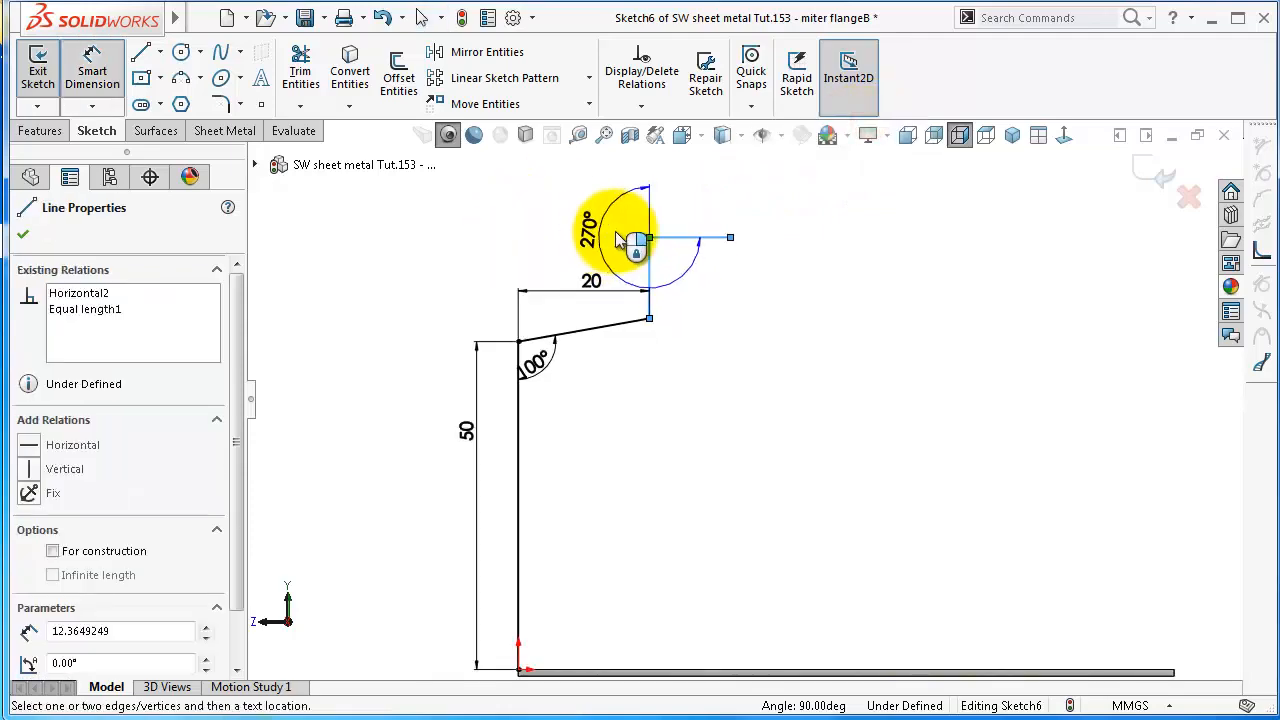
{"action": "key", "text": "Escape"}
{"action": "left_click", "coordinate": [648, 260]}
{"action": "left_click", "coordinate": [604, 256]}
{"action": "type", "text": "10"}
{"action": "key", "text": "Return"}
{"action": "left_click", "coordinate": [498, 195]}
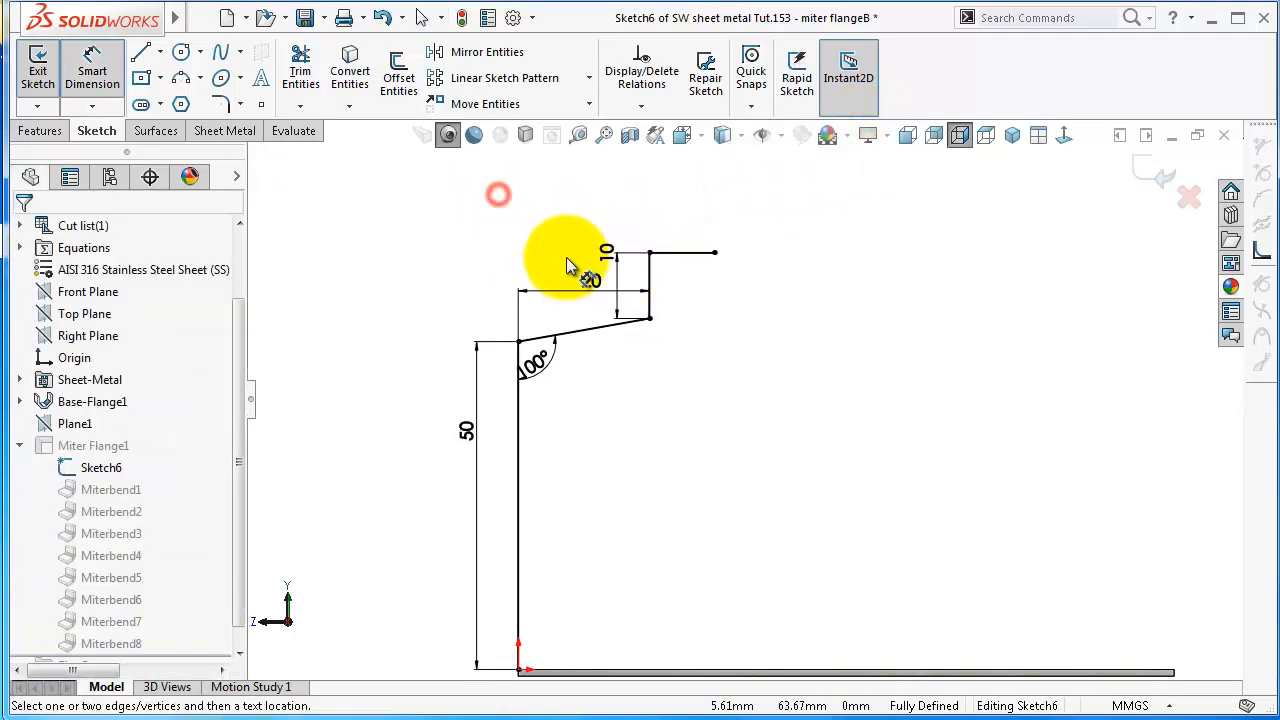
{"action": "scroll", "coordinate": [566, 258], "scroll_direction": "up", "scroll_amount": 2}
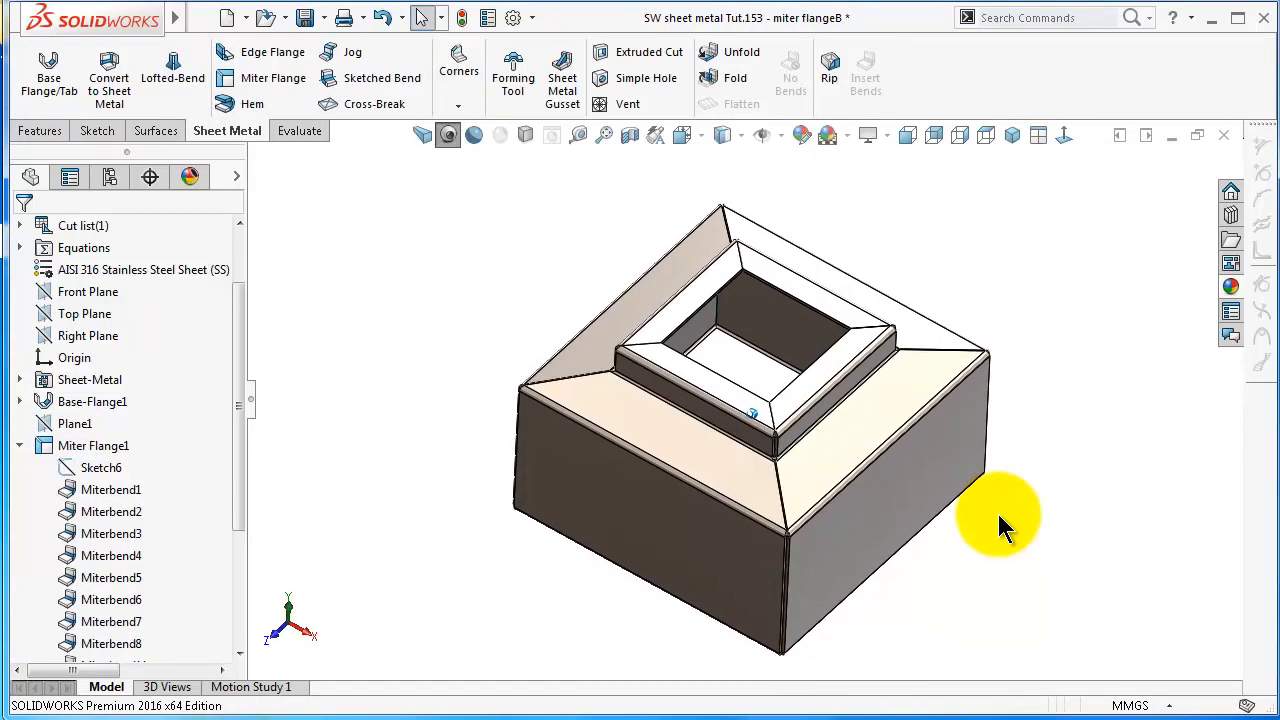
{"action": "left_click", "coordinate": [19, 446]}
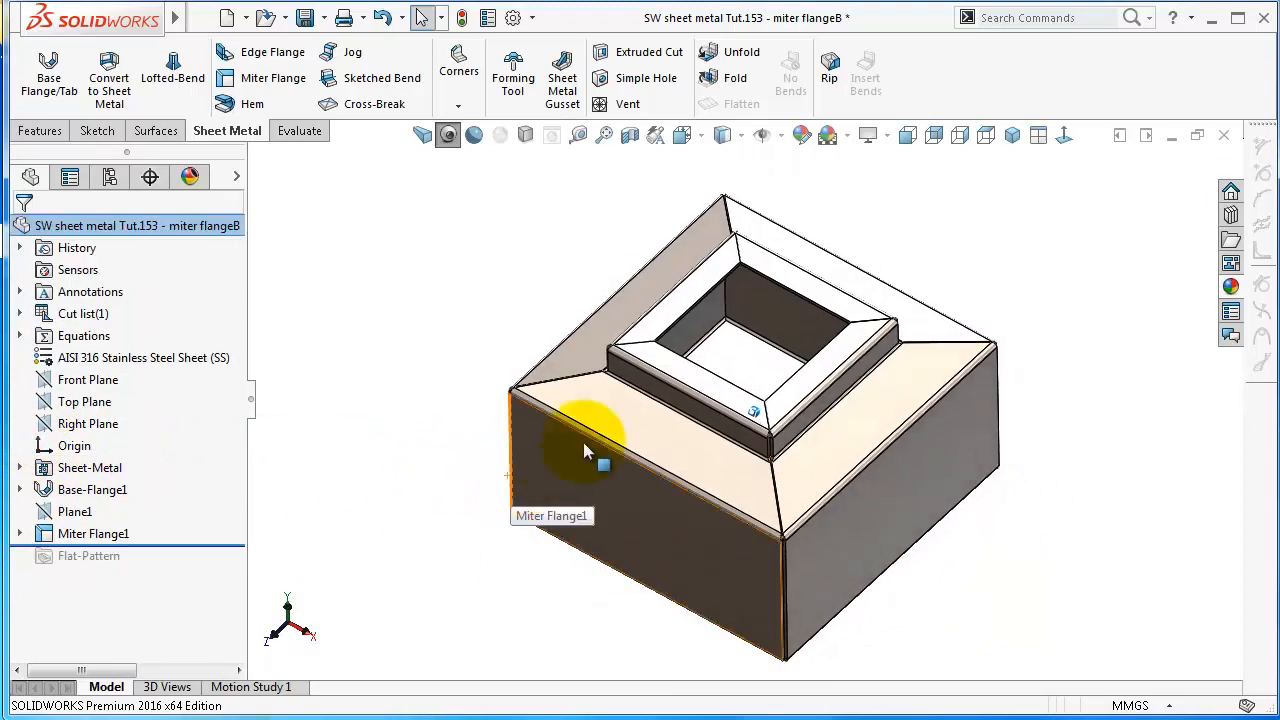
Examine the box's features by highlighting the base flange, the miter flange and a side face, and inspect the raised collar
{"action": "left_click", "coordinate": [92, 492]}
{"action": "left_click", "coordinate": [102, 534]}
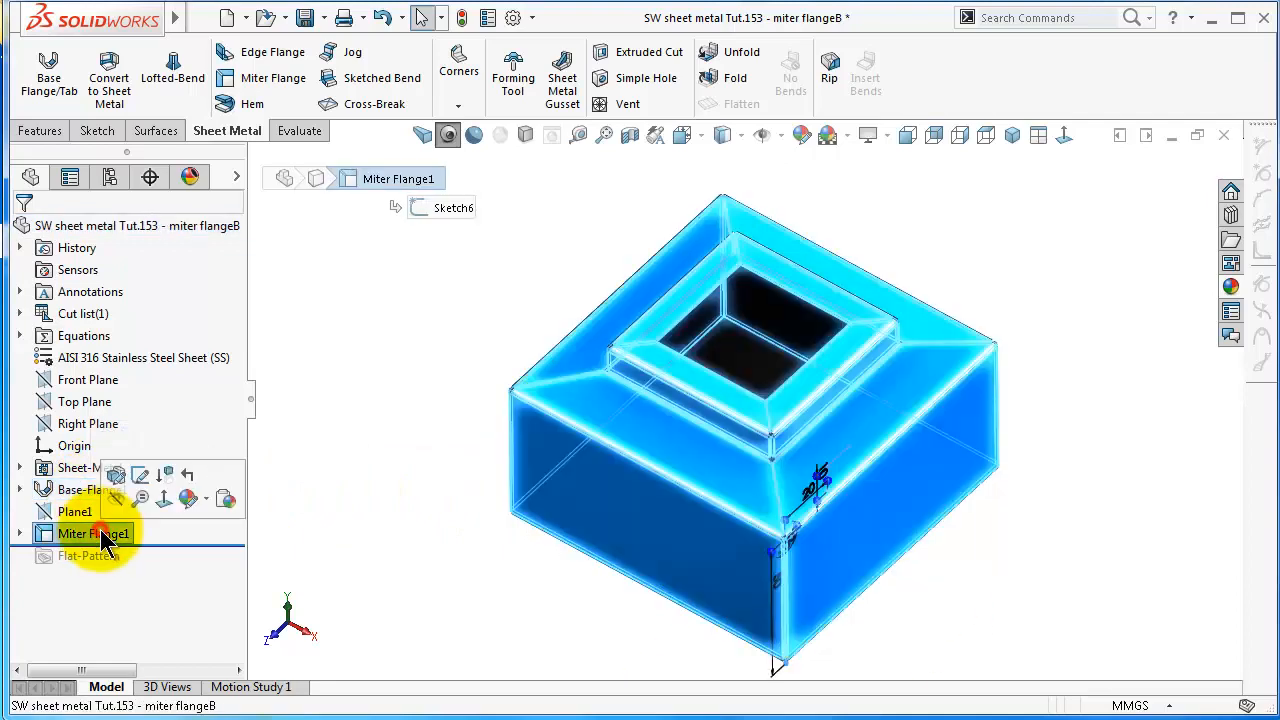
{"action": "left_click", "coordinate": [409, 552]}
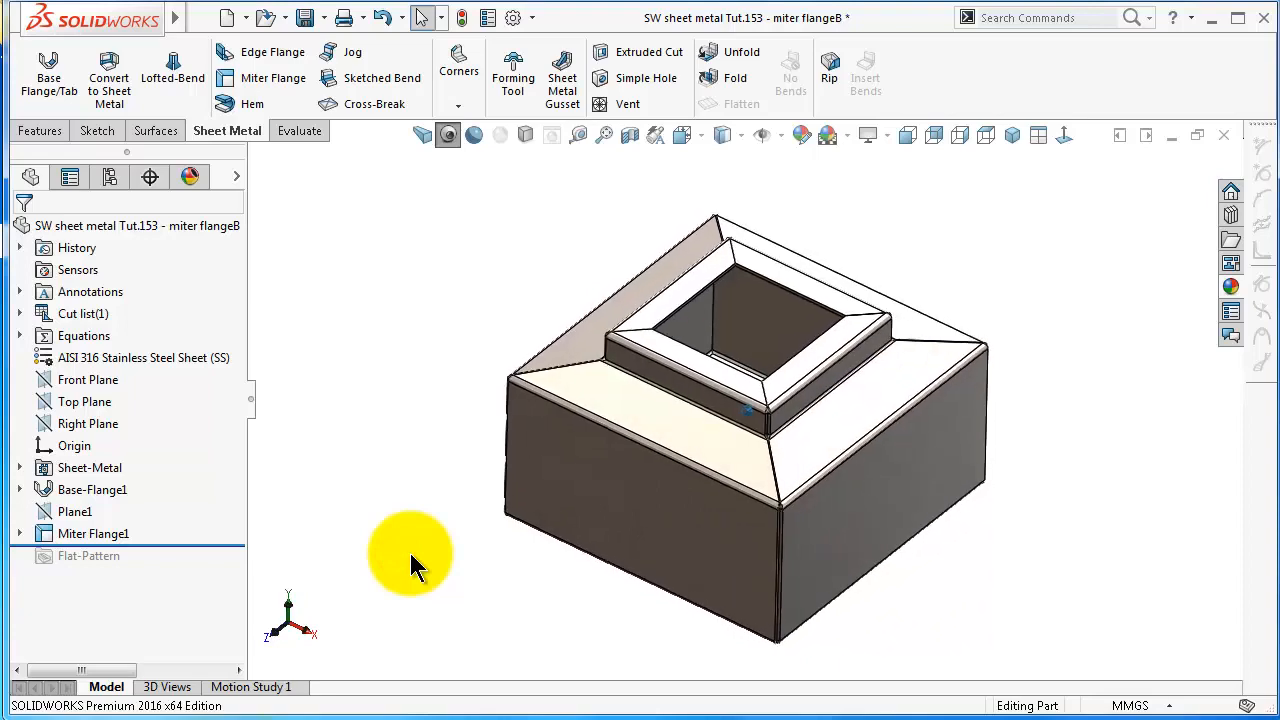
{"action": "key", "text": "ctrl+7"}
{"action": "scroll", "coordinate": [795, 457], "scroll_direction": "down", "scroll_amount": 5}
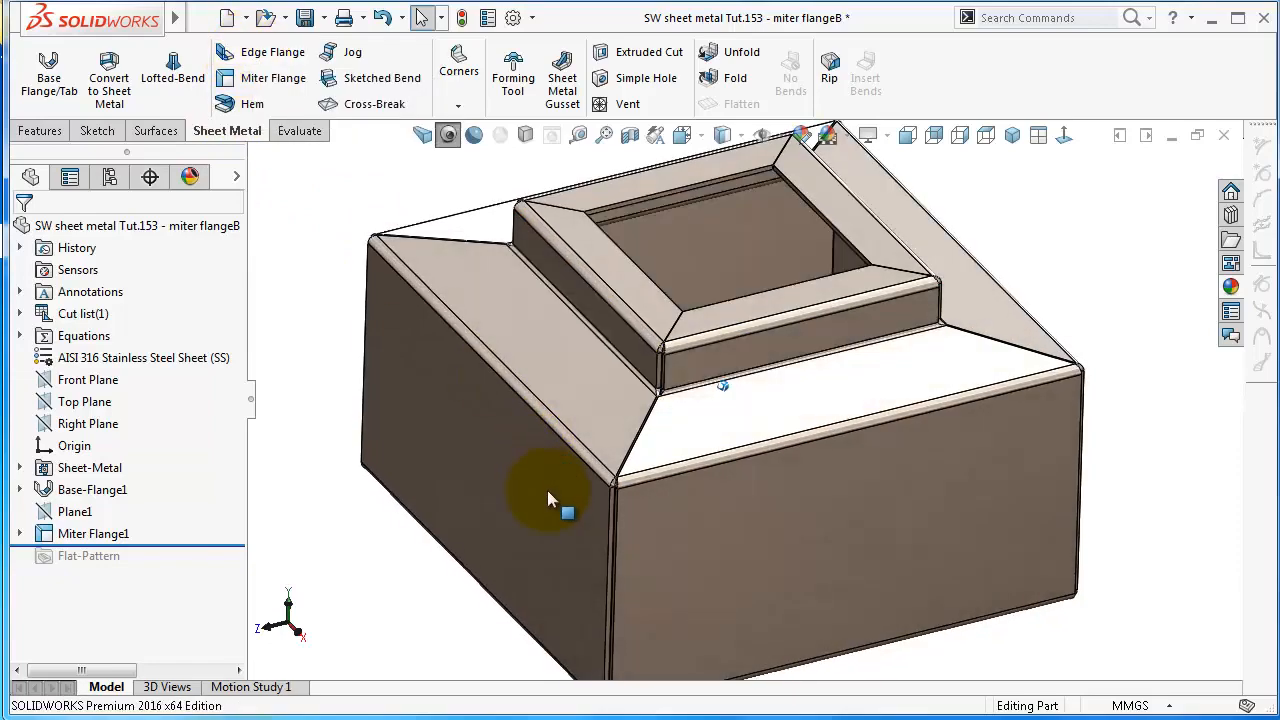
{"action": "left_click", "coordinate": [546, 490]}
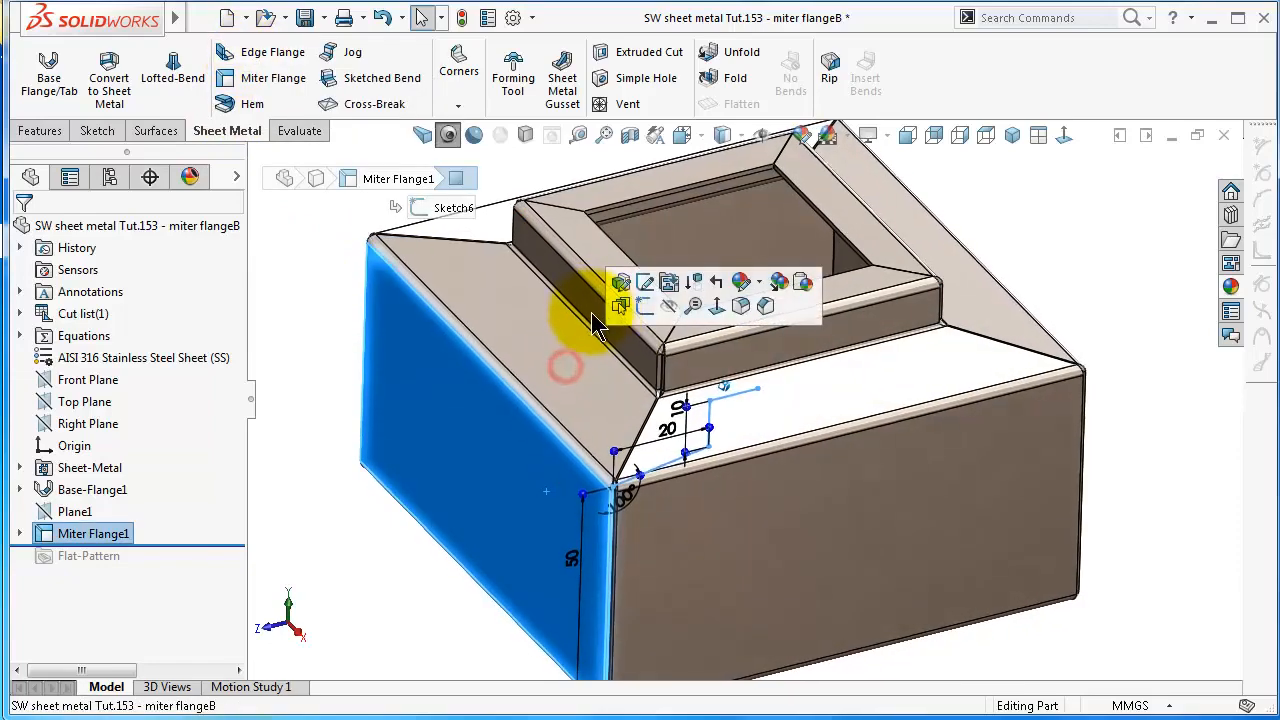
{"action": "left_click", "coordinate": [645, 318]}
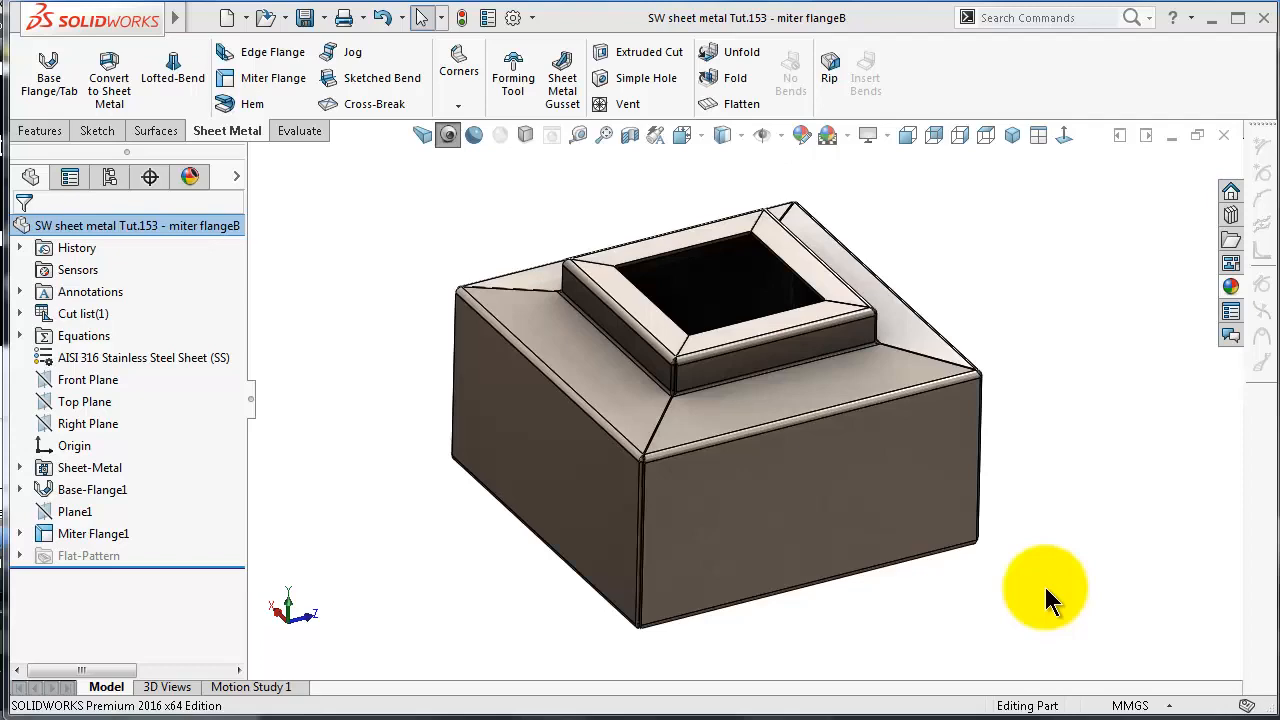
Open Sketch6, the profile of Miter Flange1, for editing and view its inner horizontal line head-on
{"action": "left_click", "coordinate": [20, 533]}
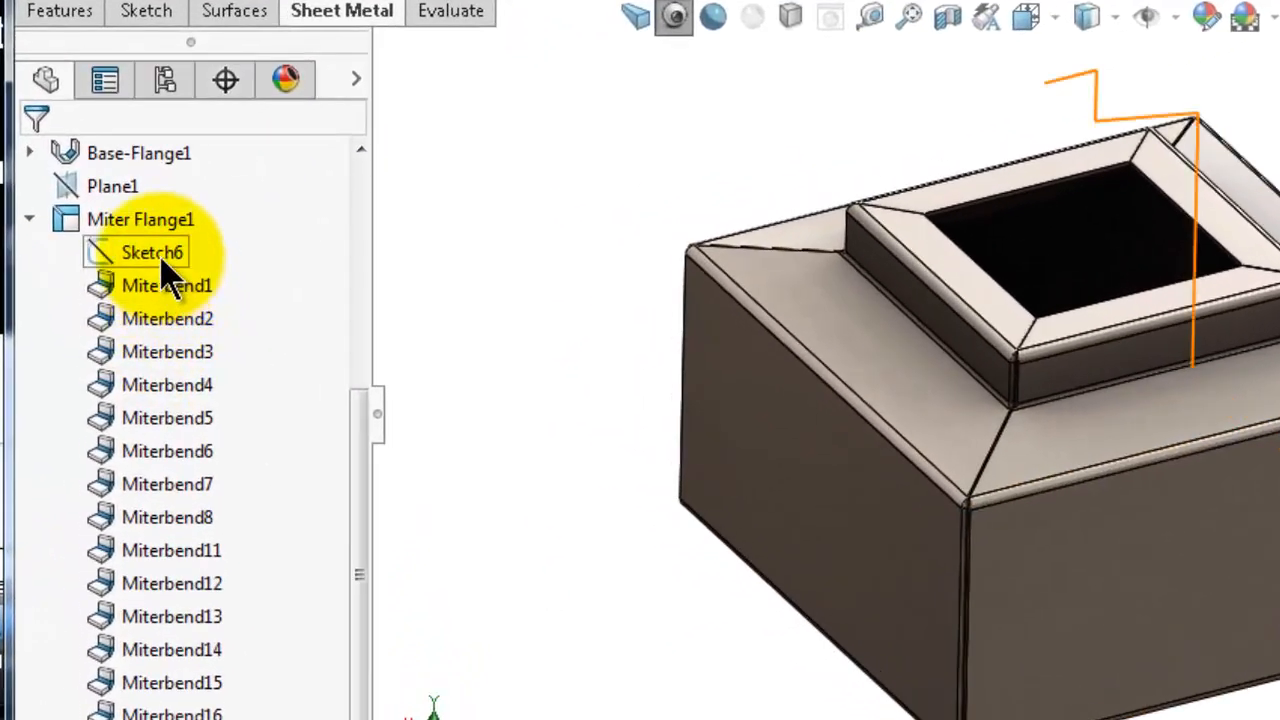
{"action": "left_click", "coordinate": [160, 260]}
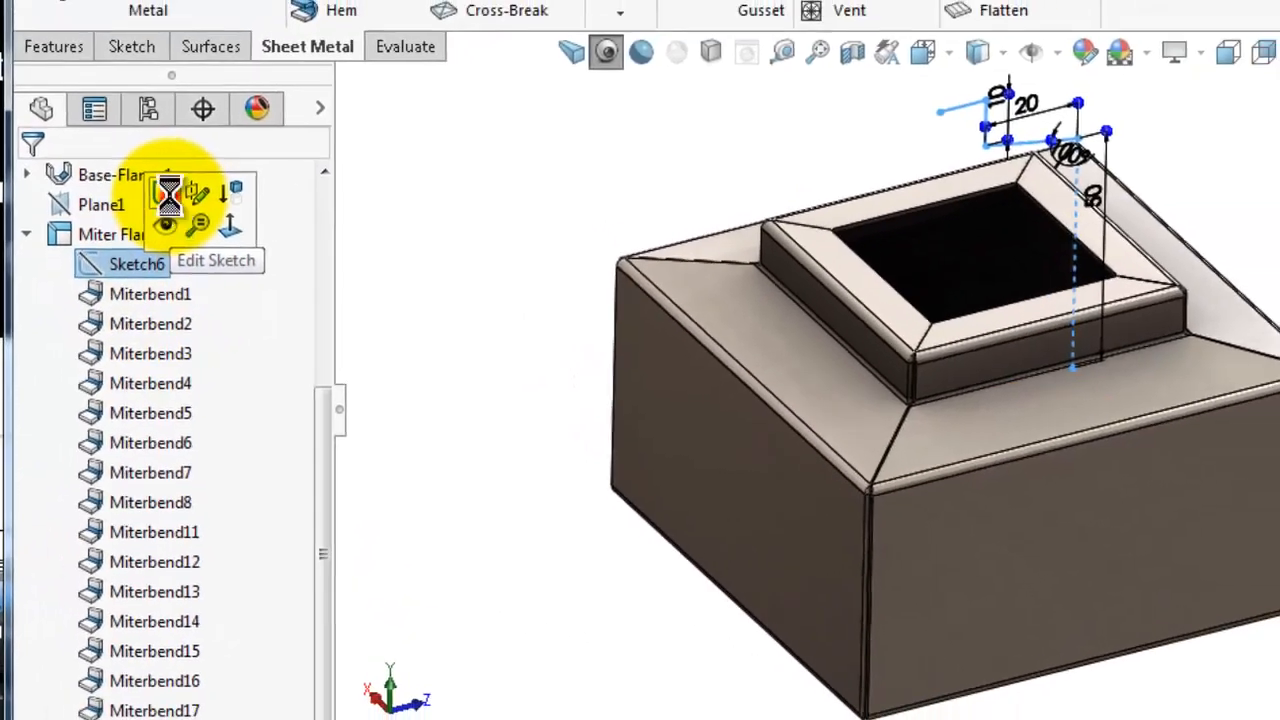
{"action": "left_click", "coordinate": [186, 180]}
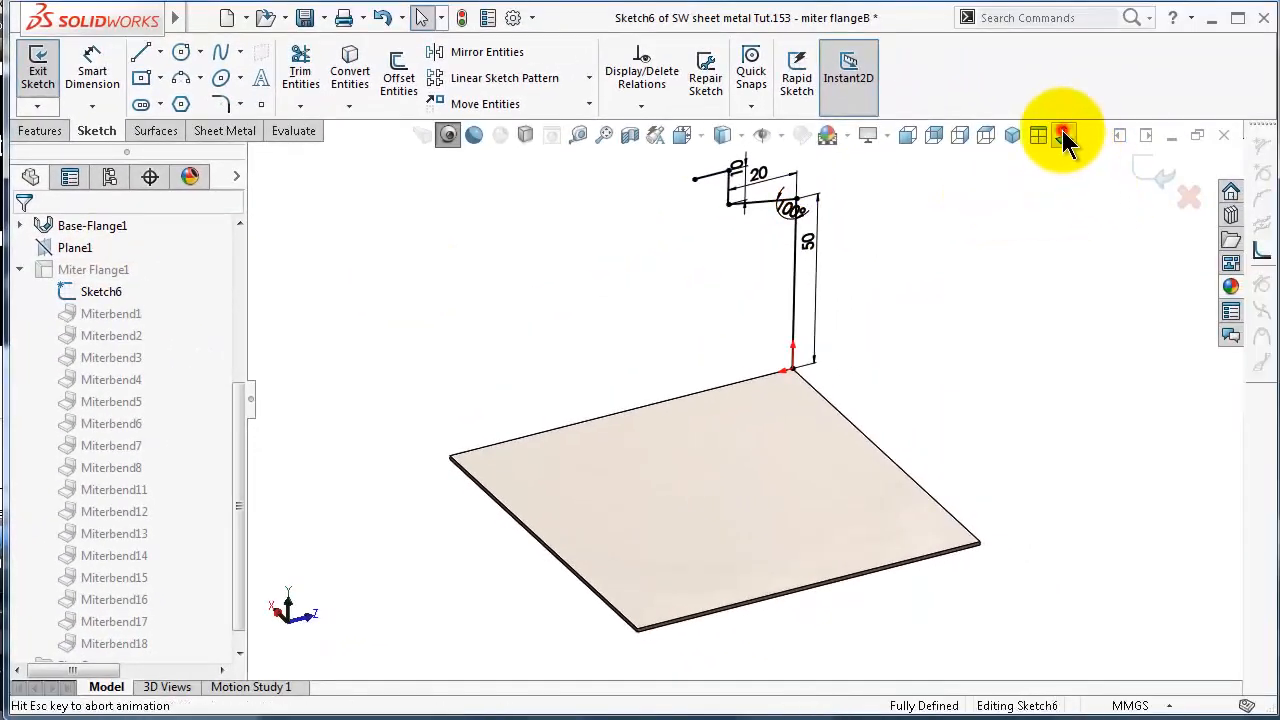
{"action": "left_click", "coordinate": [1063, 134]}
{"action": "scroll", "coordinate": [744, 238], "scroll_direction": "down", "scroll_amount": 5}
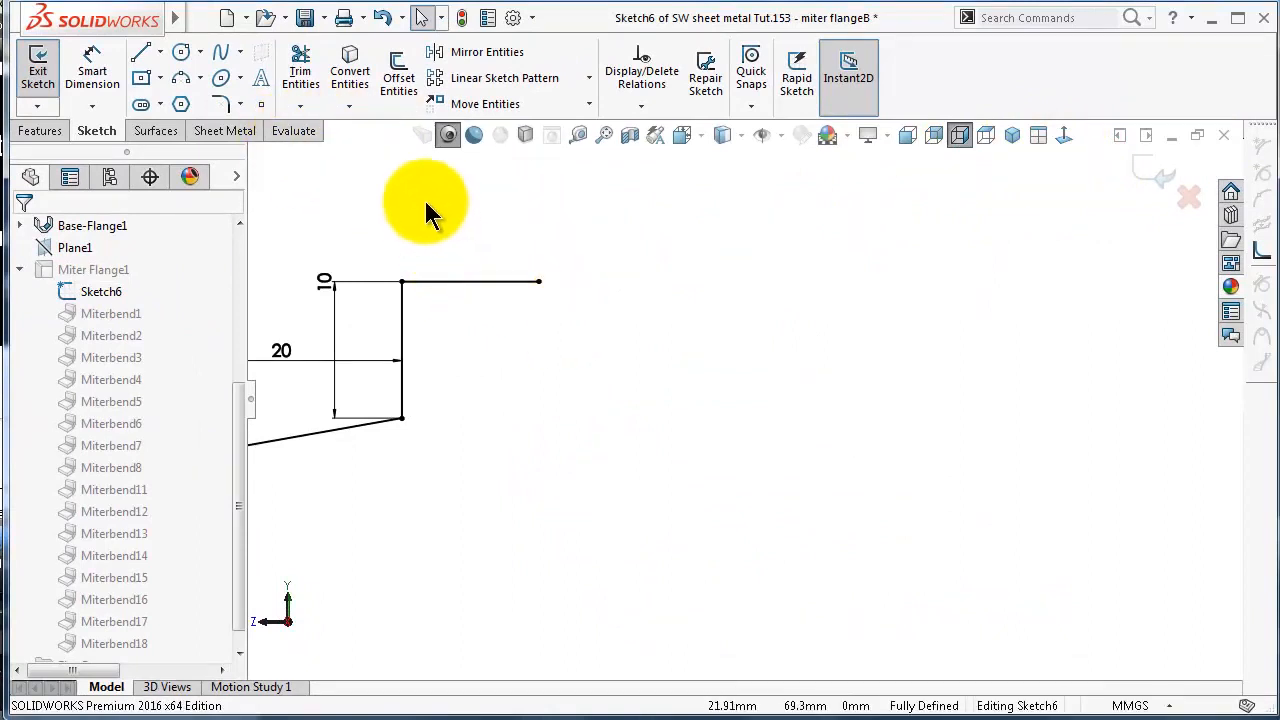
Sketch a three-point arc of about 4.2 mm radius from the horizontal line's free end and make it tangent to that line
{"action": "left_click", "coordinate": [183, 80]}
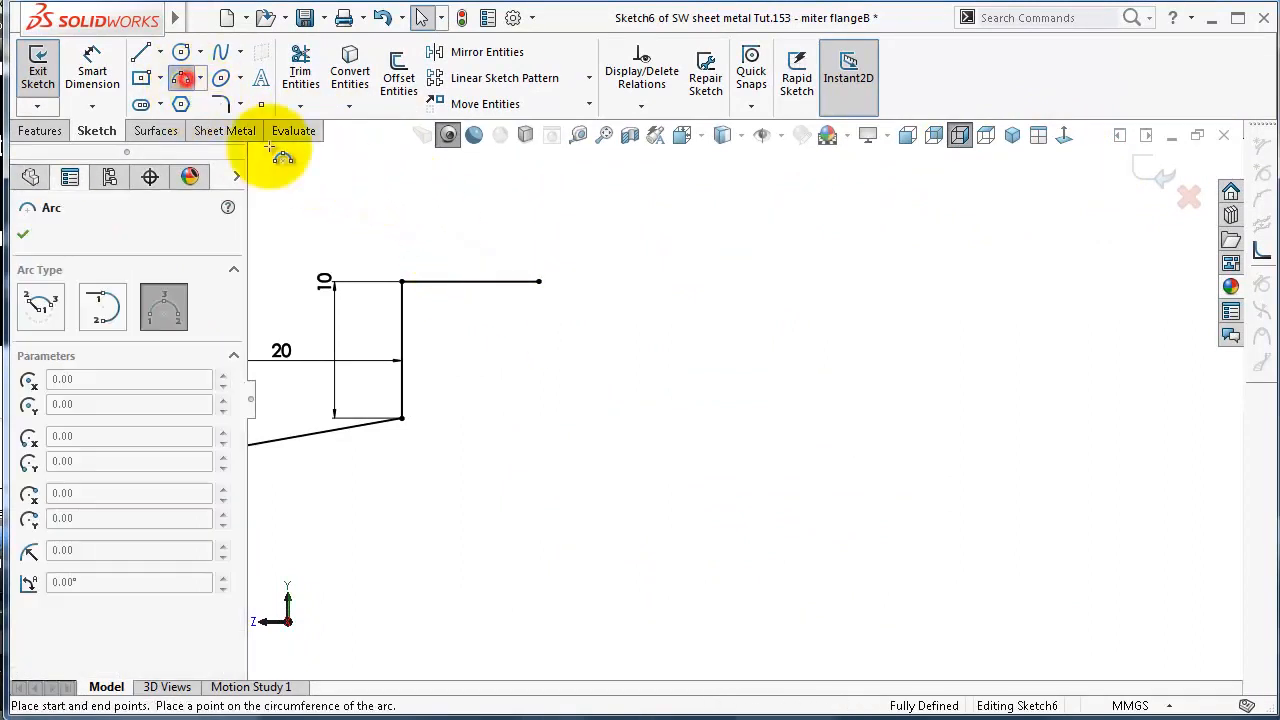
{"action": "left_click", "coordinate": [538, 283]}
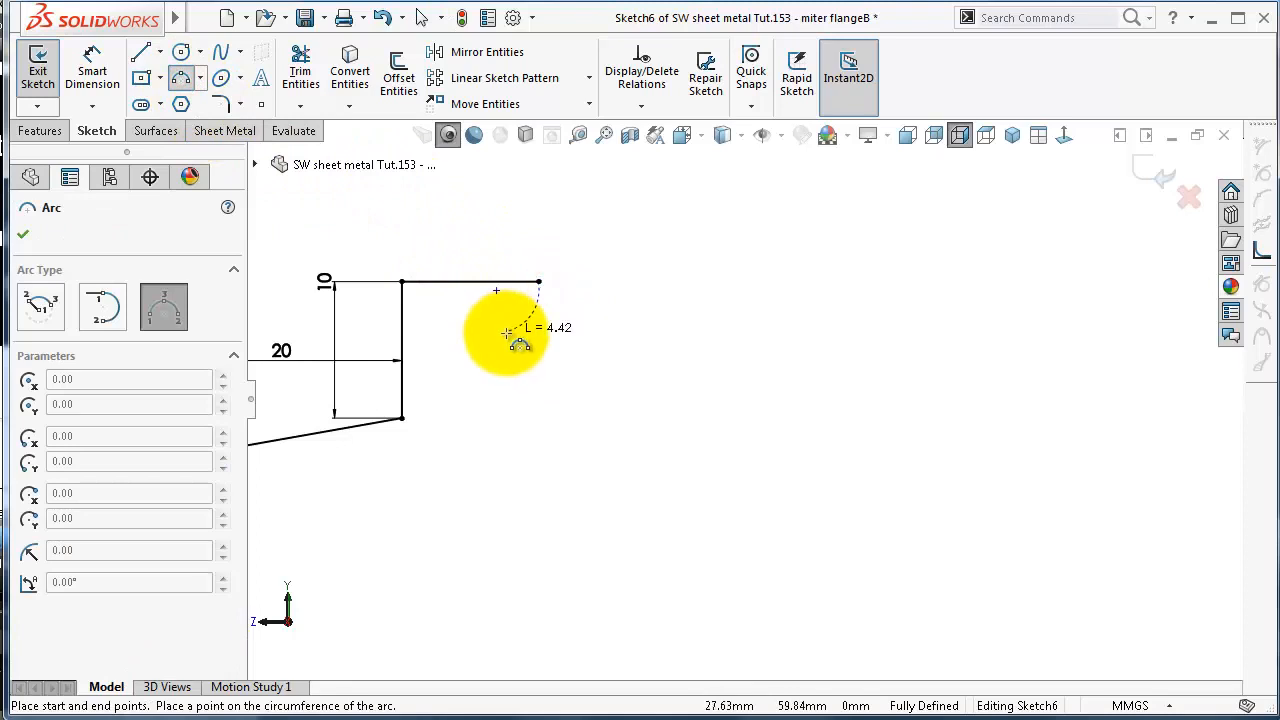
{"action": "left_click", "coordinate": [564, 344]}
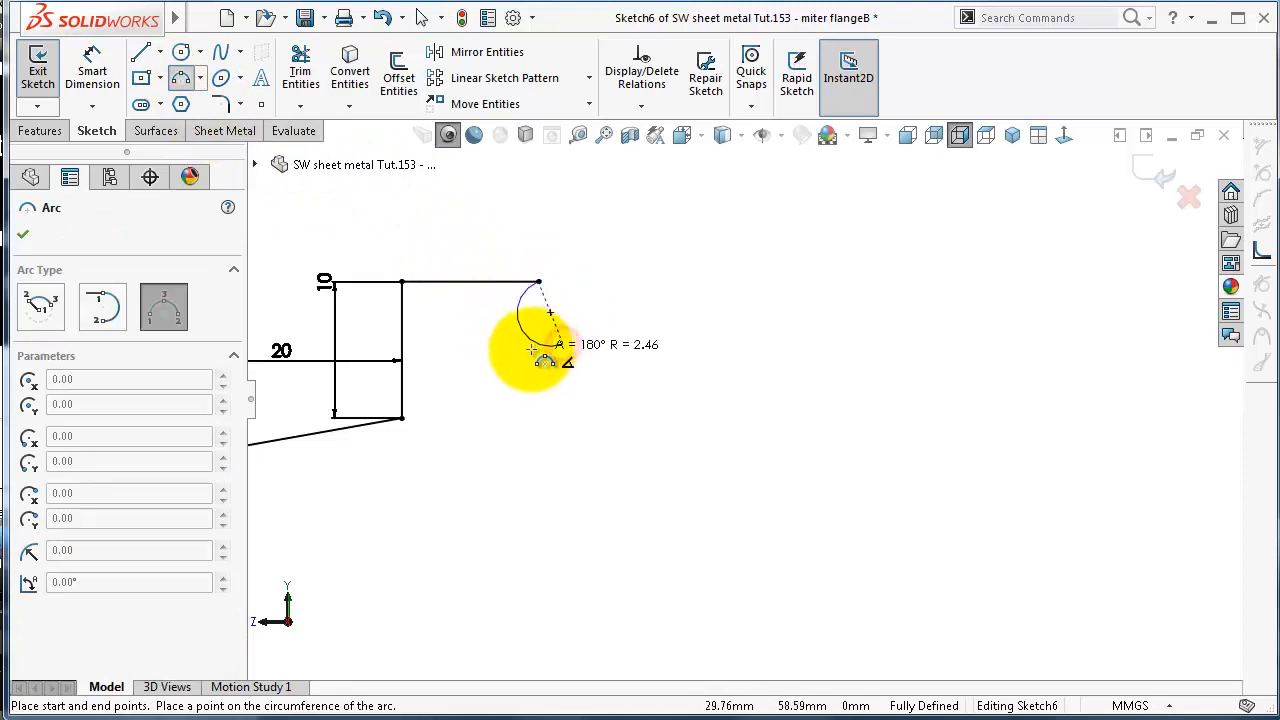
{"action": "left_click", "coordinate": [554, 257]}
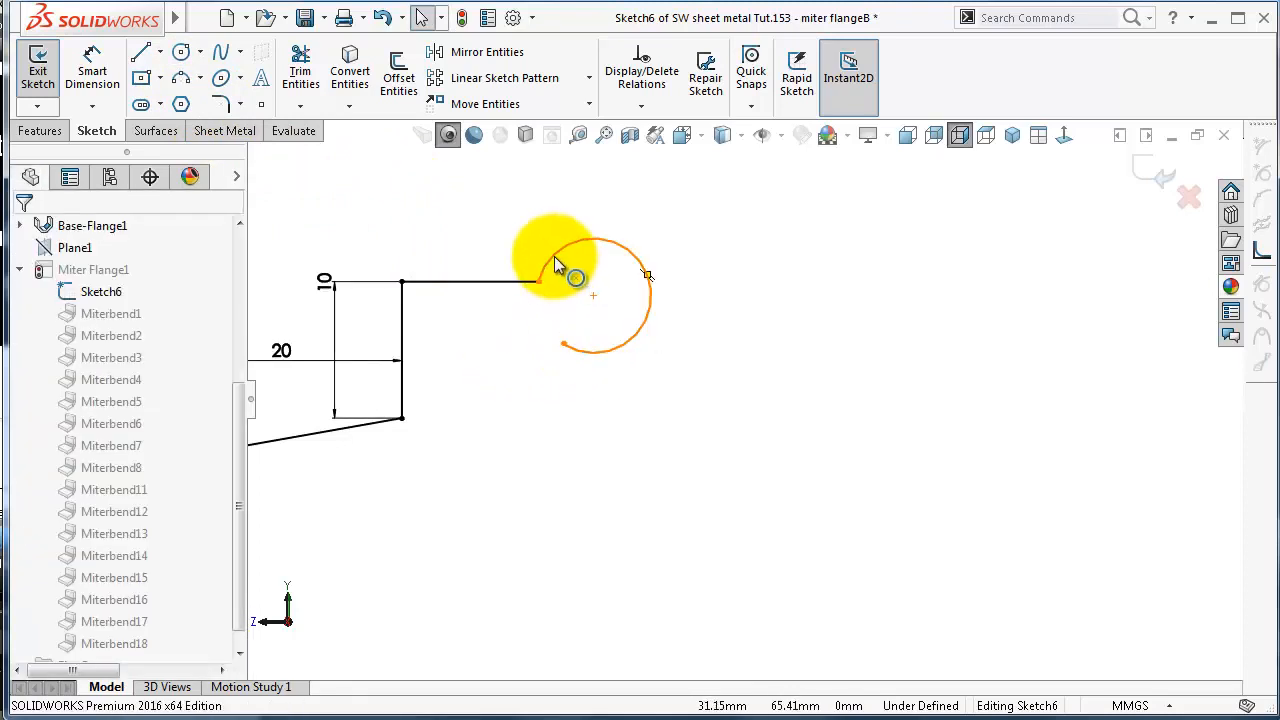
{"action": "left_click", "coordinate": [513, 285]}
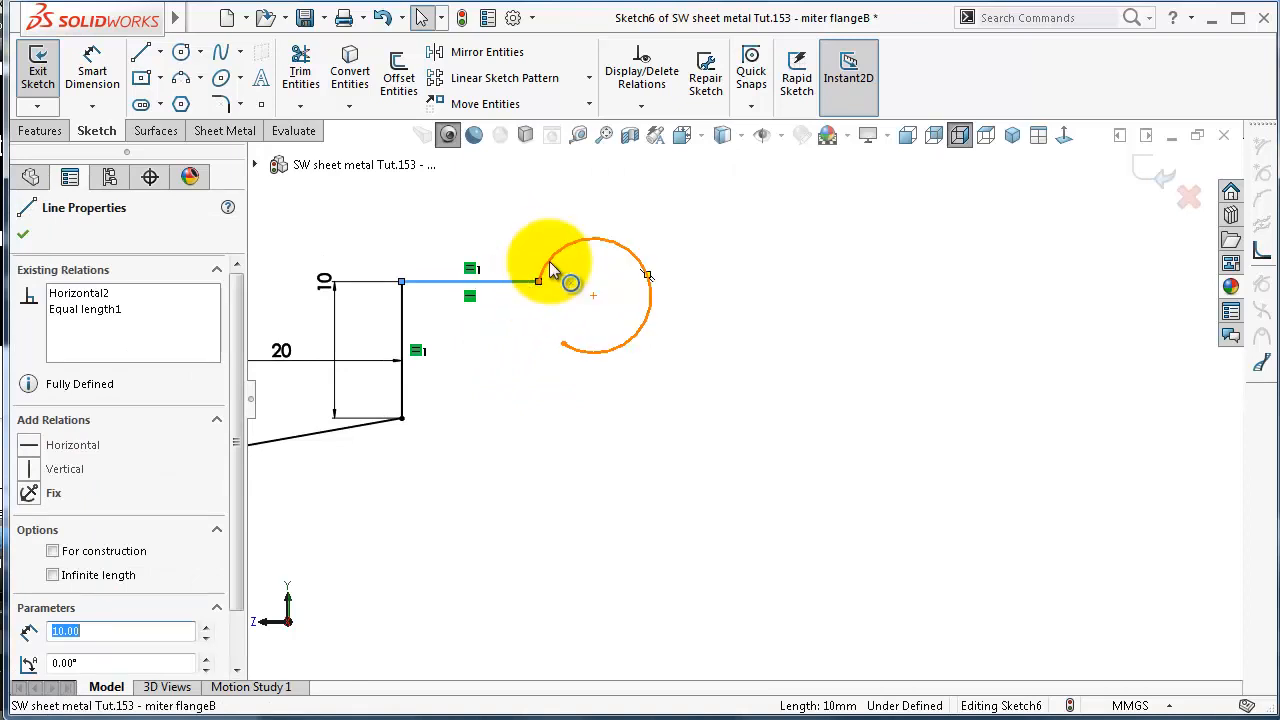
{"action": "left_click", "coordinate": [553, 272], "text": "ctrl"}
{"action": "left_click", "coordinate": [601, 182]}
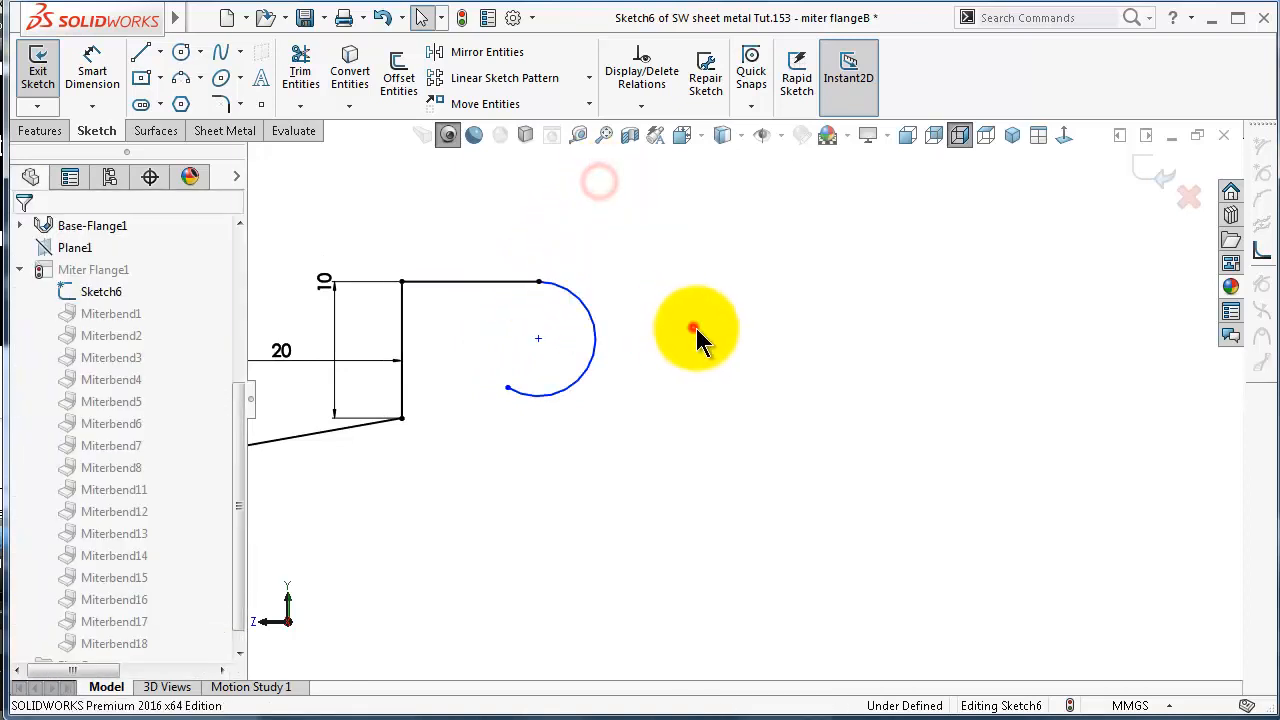
Dimension the arc's radius to 2 mm
{"action": "right_click_drag", "start_coordinate": [705, 295], "coordinate": [700, 285]}
{"action": "left_click", "coordinate": [586, 318]}
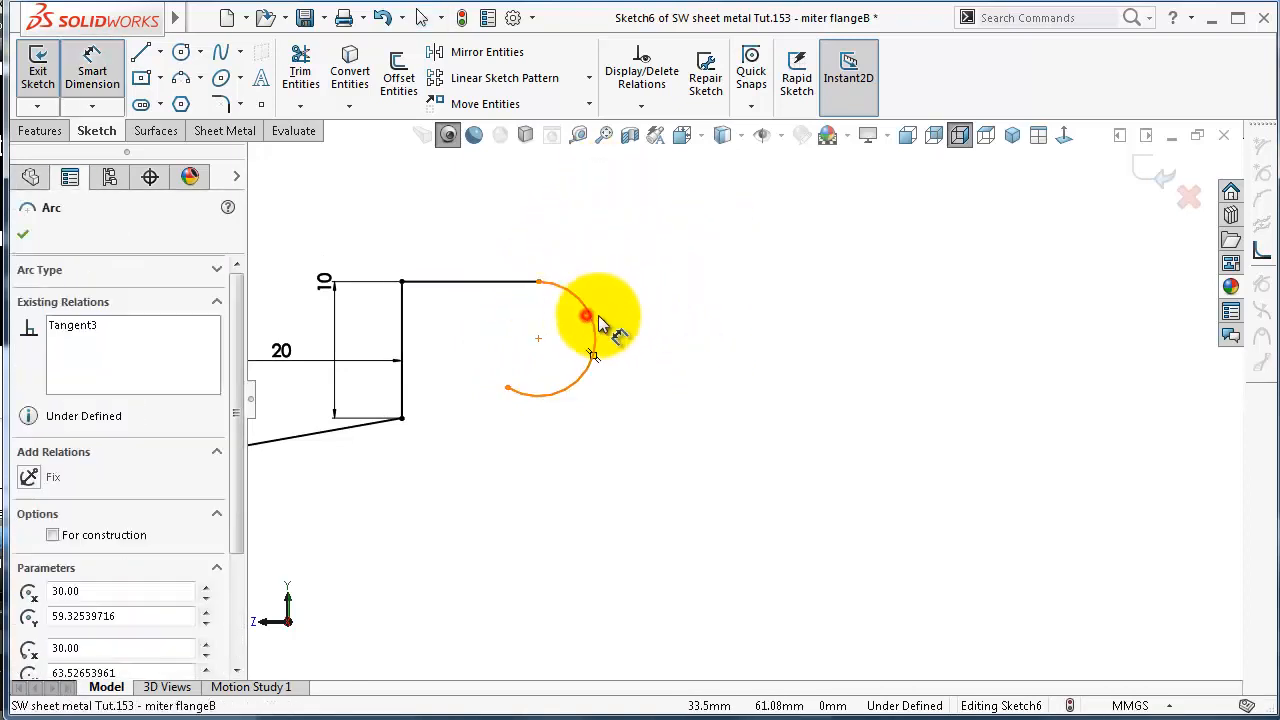
{"action": "left_click", "coordinate": [693, 318]}
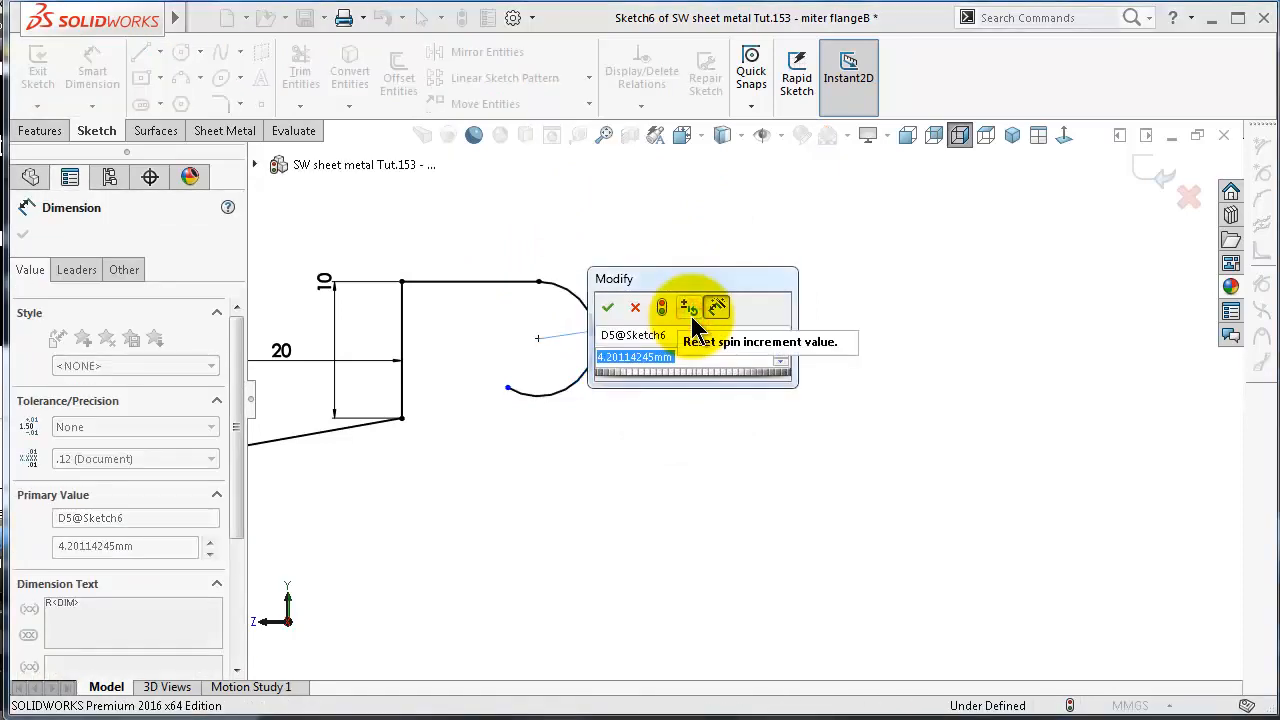
{"action": "type", "text": "2"}
{"action": "key", "text": "Return"}
{"action": "scroll", "coordinate": [540, 332], "scroll_direction": "down", "scroll_amount": 2}
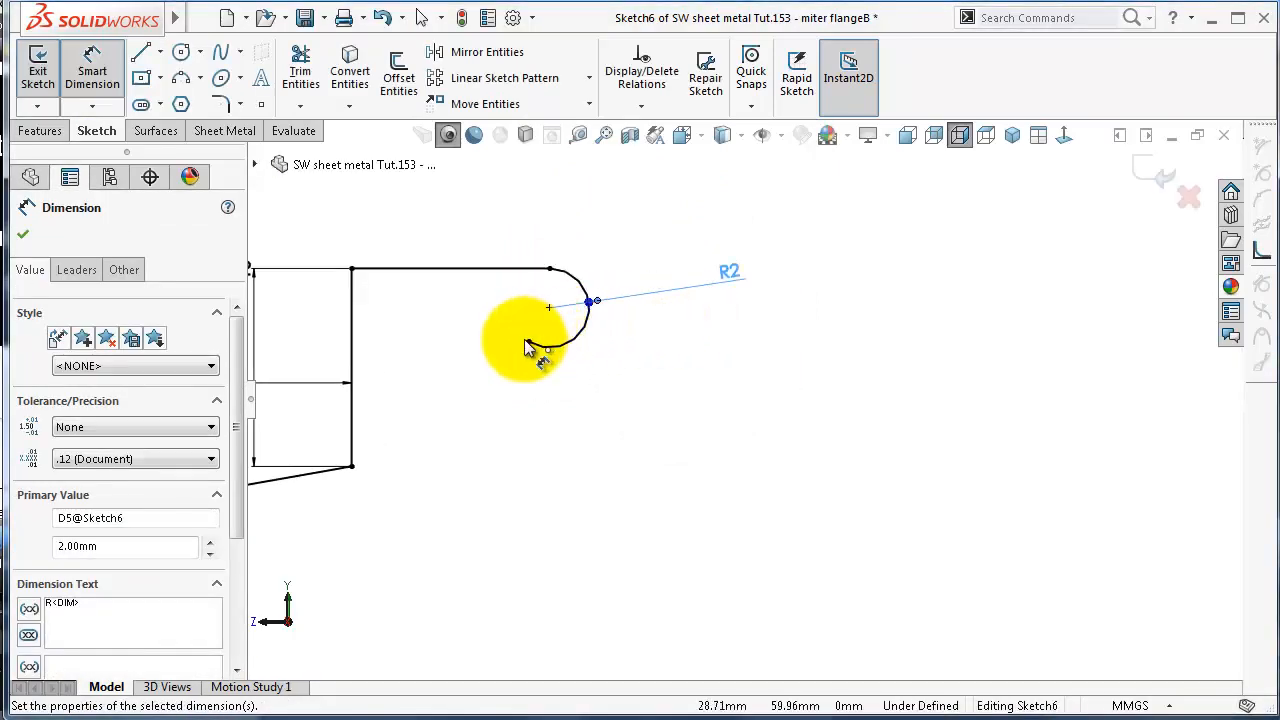
Dimension the distance between the arc's free end and the horizontal line, and rebuild the miter flange with the curled profile
{"action": "left_click", "coordinate": [518, 374]}
{"action": "left_click", "coordinate": [528, 342]}
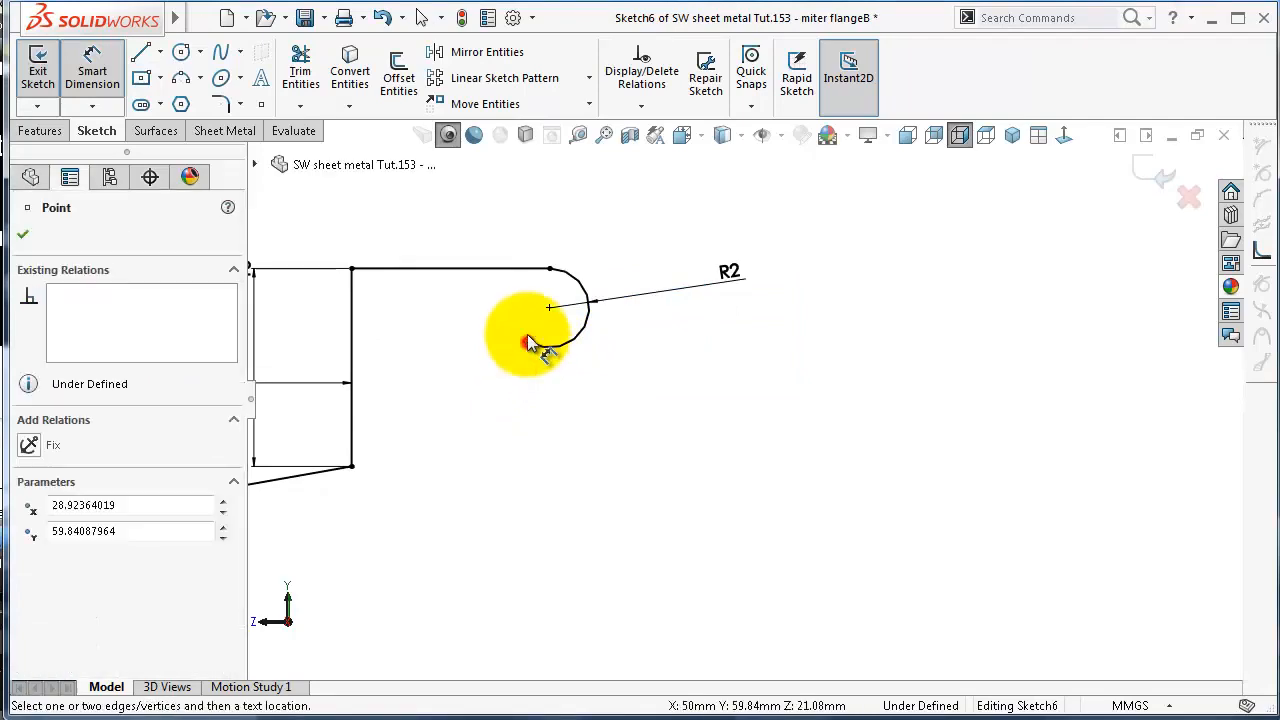
{"action": "left_click", "coordinate": [530, 268]}
{"action": "left_click", "coordinate": [500, 295]}
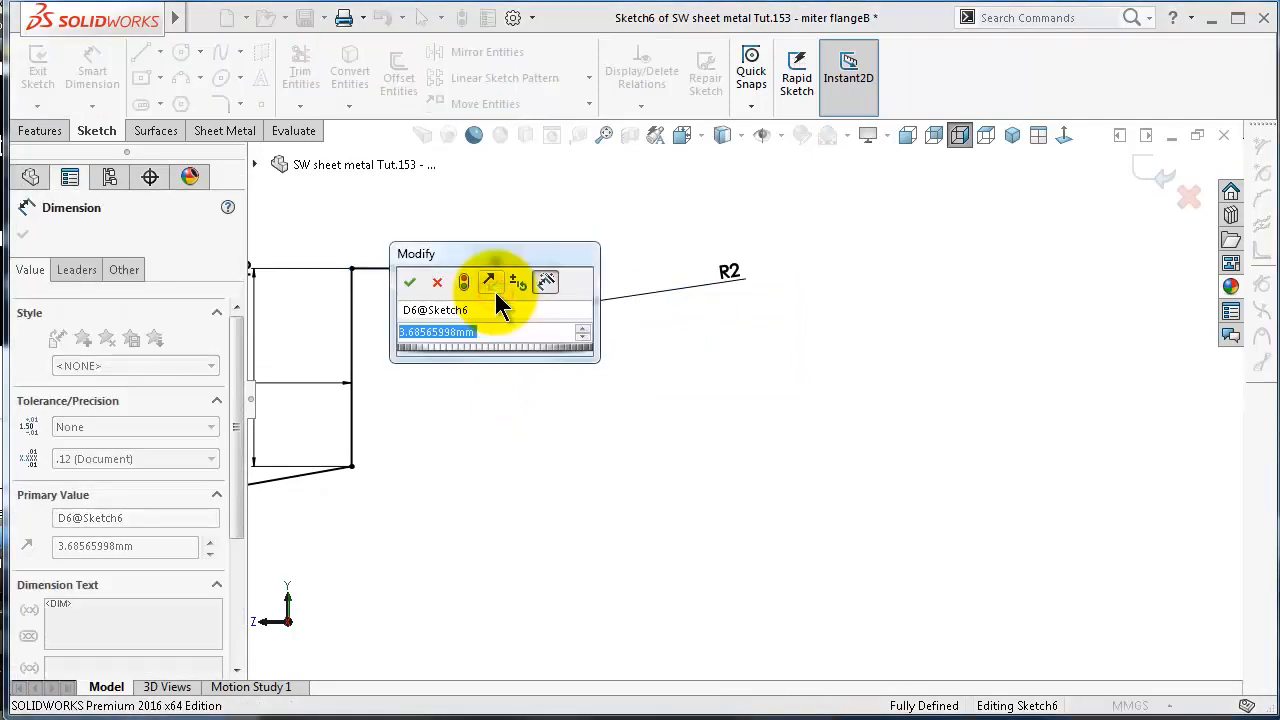
{"action": "key", "text": "Return"}
{"action": "left_click", "coordinate": [622, 229]}
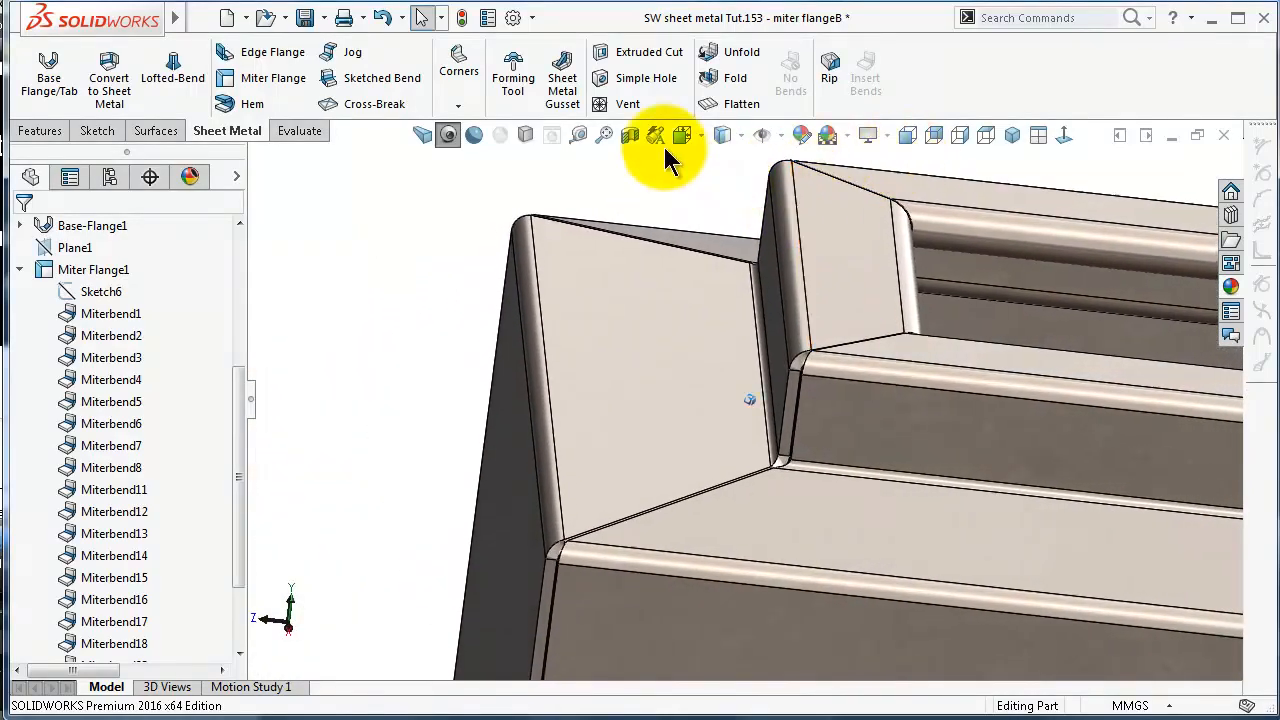
Section the model along the Front Plane to examine the rolled inner edge of the collar
{"action": "left_click", "coordinate": [632, 136]}
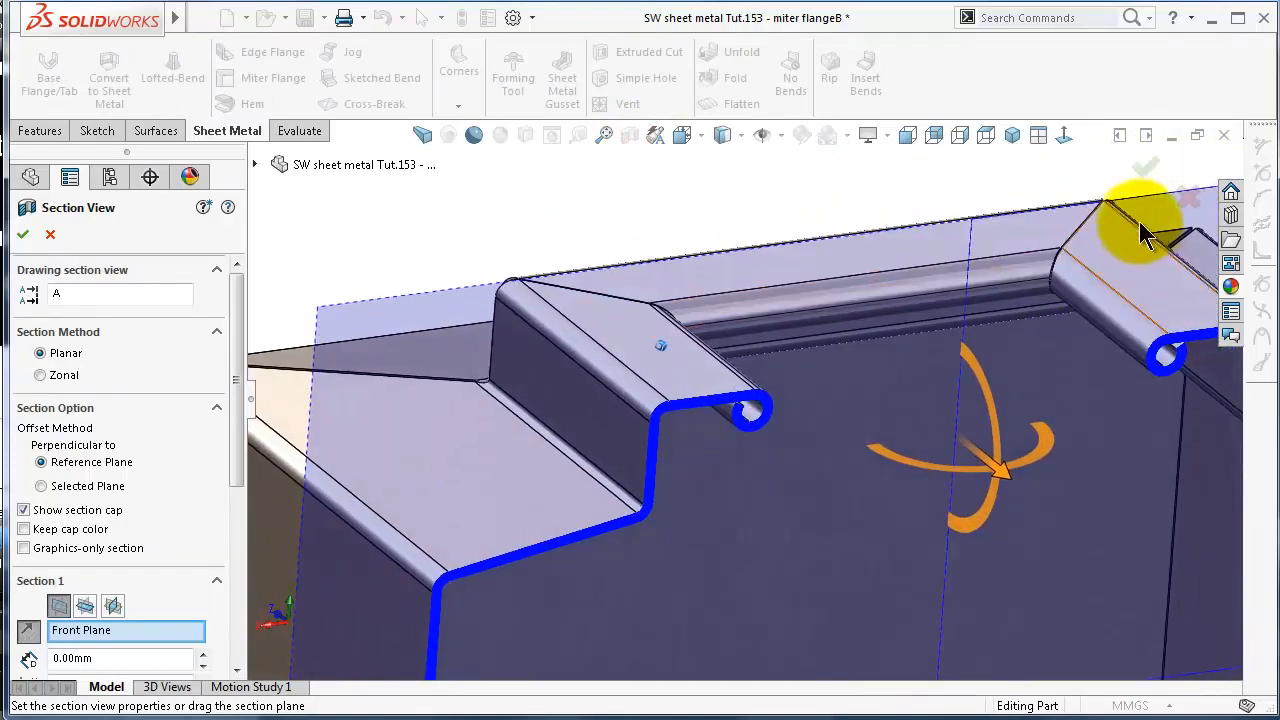
{"action": "left_click", "coordinate": [1140, 170]}
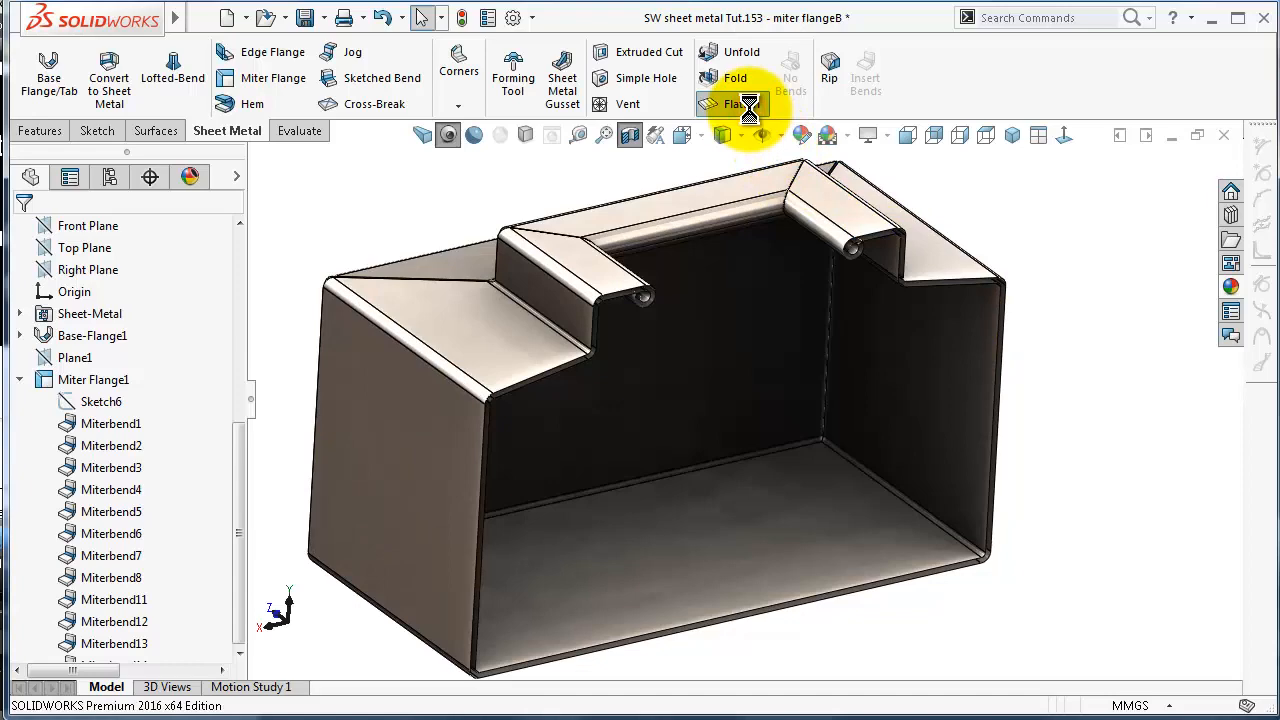
Turn off the section, flatten the part to examine its flat pattern head-on, and return it to the folded state
{"action": "left_click", "coordinate": [742, 104]}
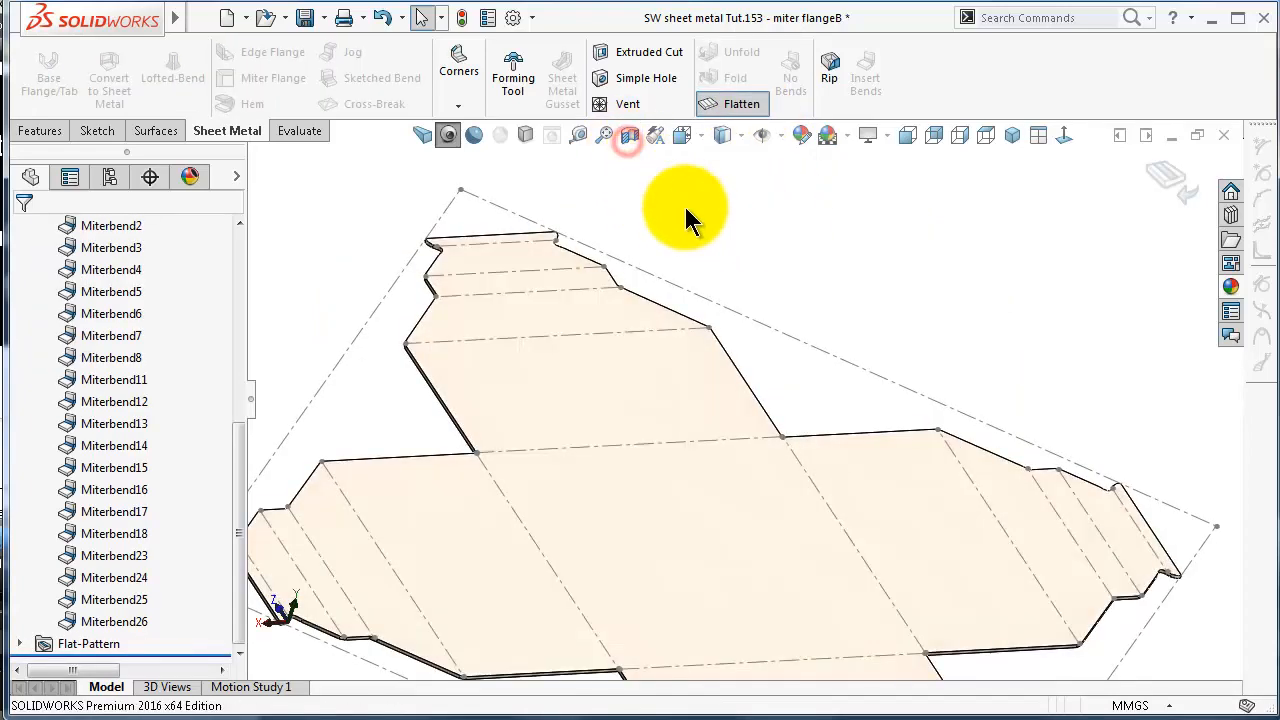
{"action": "left_click", "coordinate": [673, 353]}
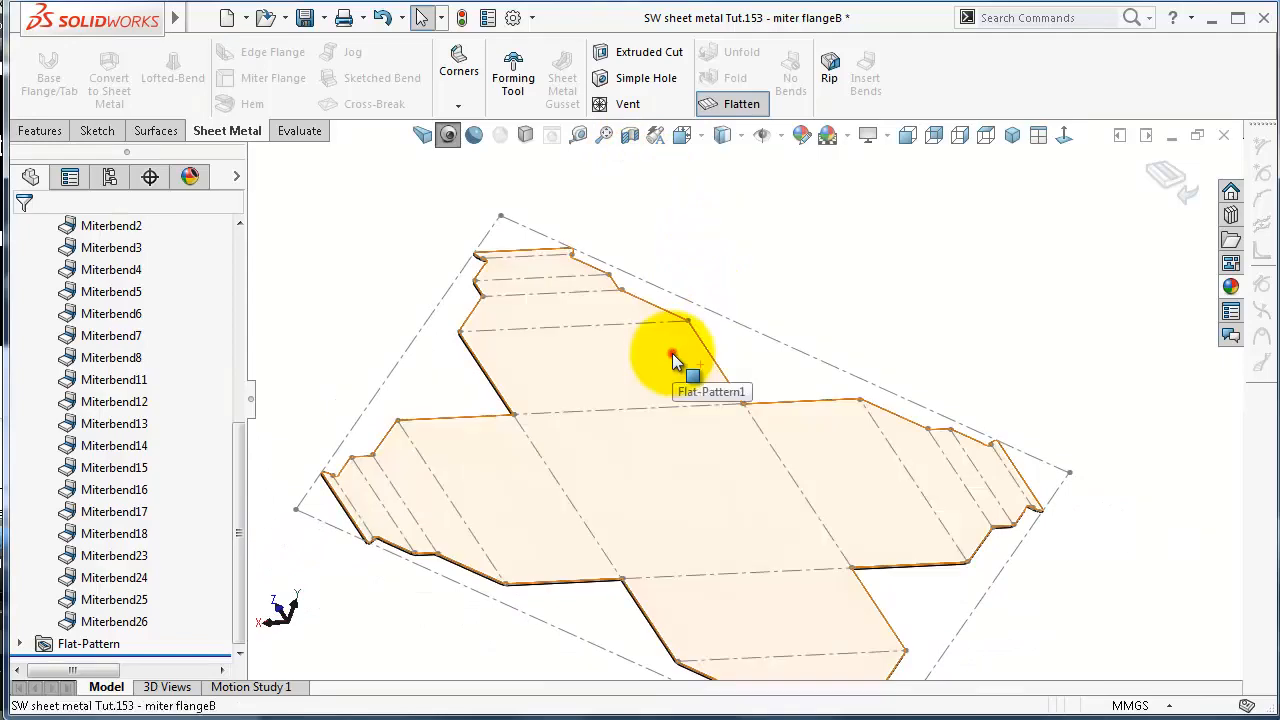
{"action": "left_click", "coordinate": [821, 293]}
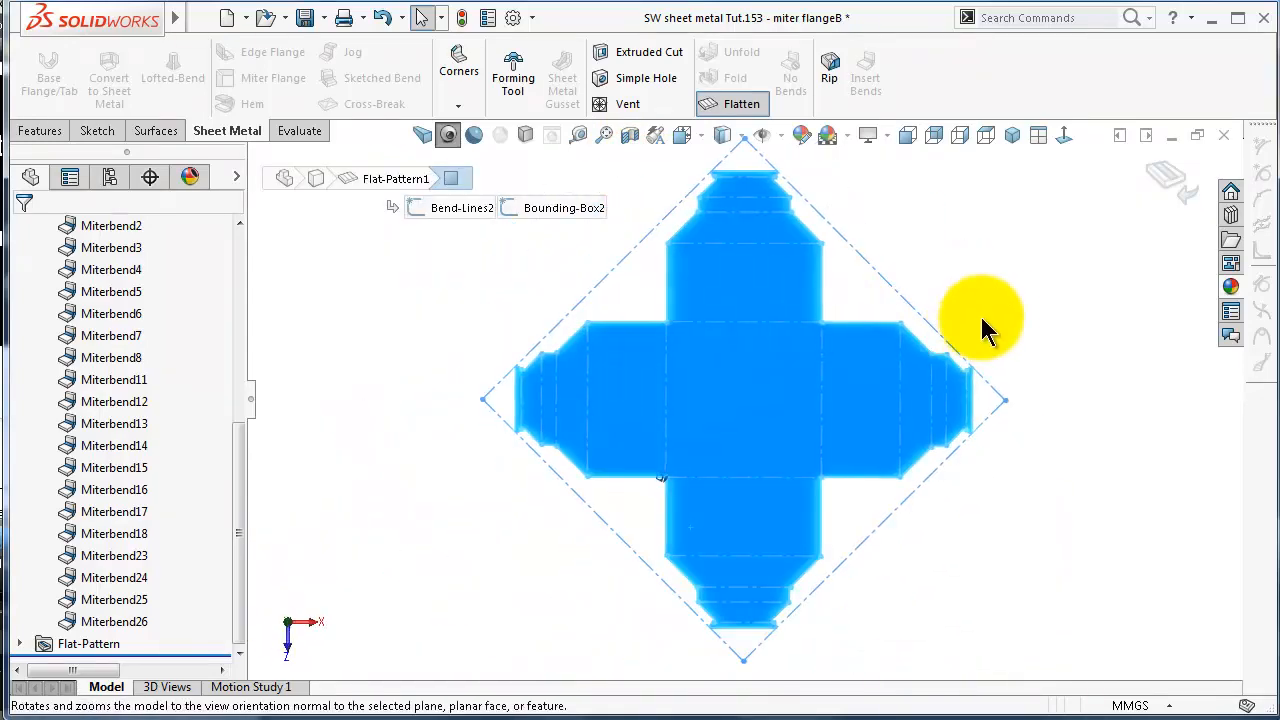
{"action": "left_click", "coordinate": [996, 308]}
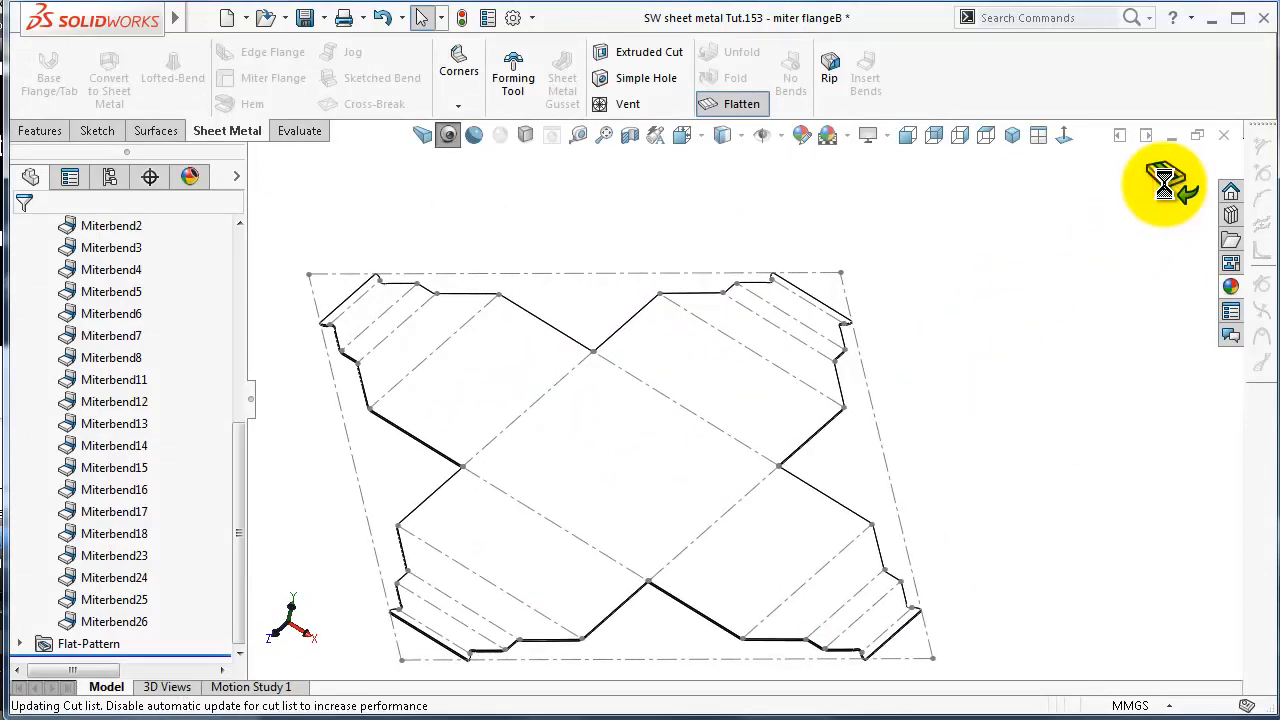
{"action": "left_click", "coordinate": [1166, 188]}
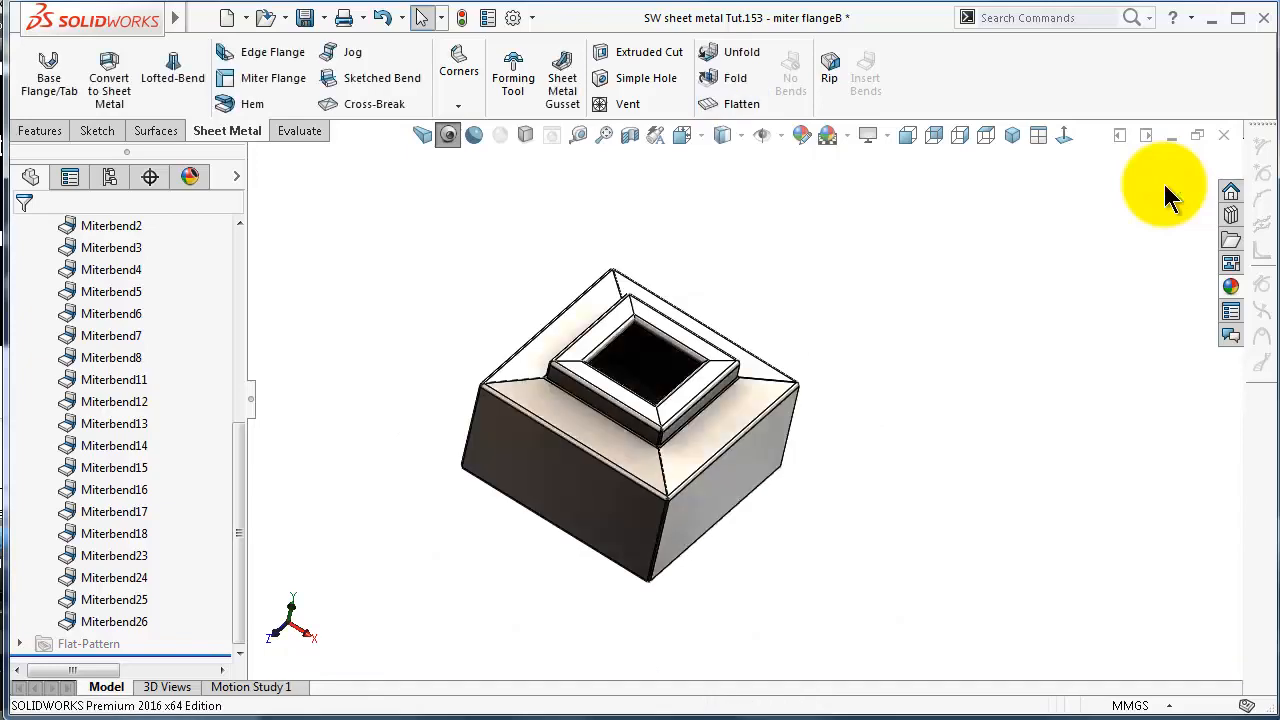